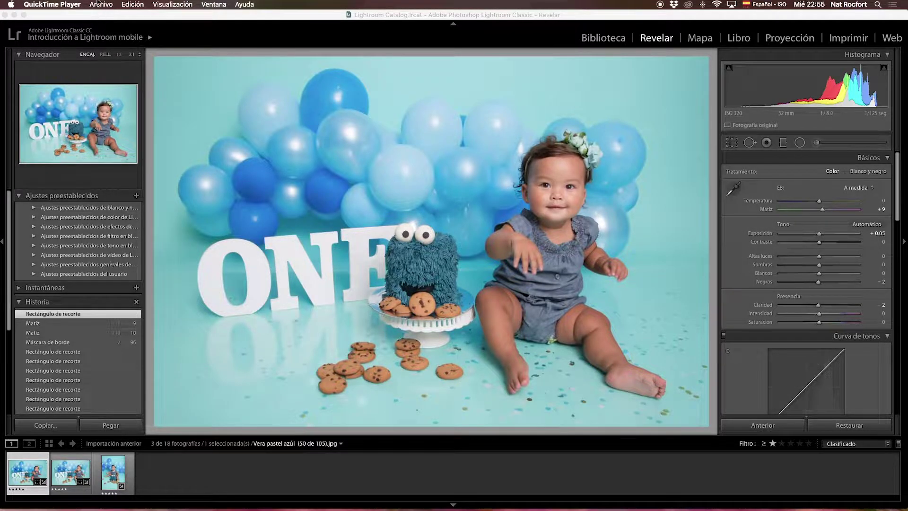
Step: From Lightroom, send the cake-smash photo to Photoshop CC 2018 via Edit In
left_click(199, 40)
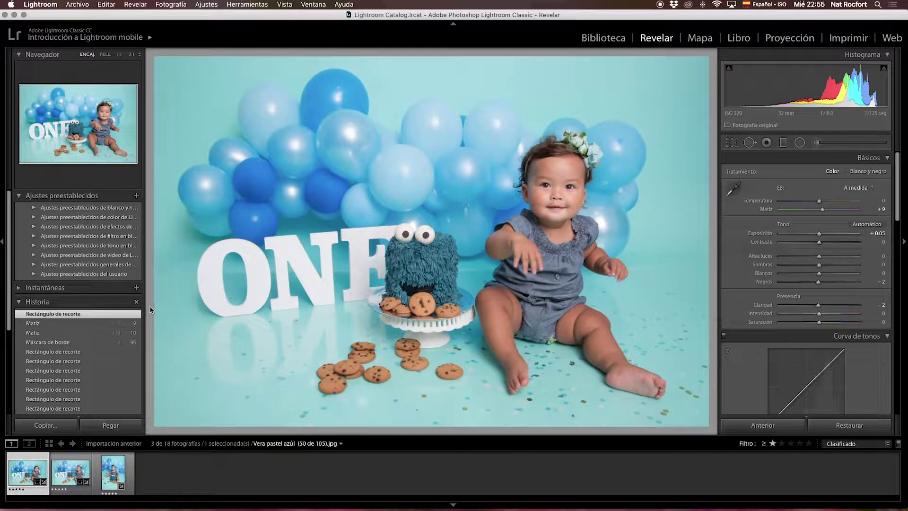
left_click(182, 3)
mouse_move(175, 54)
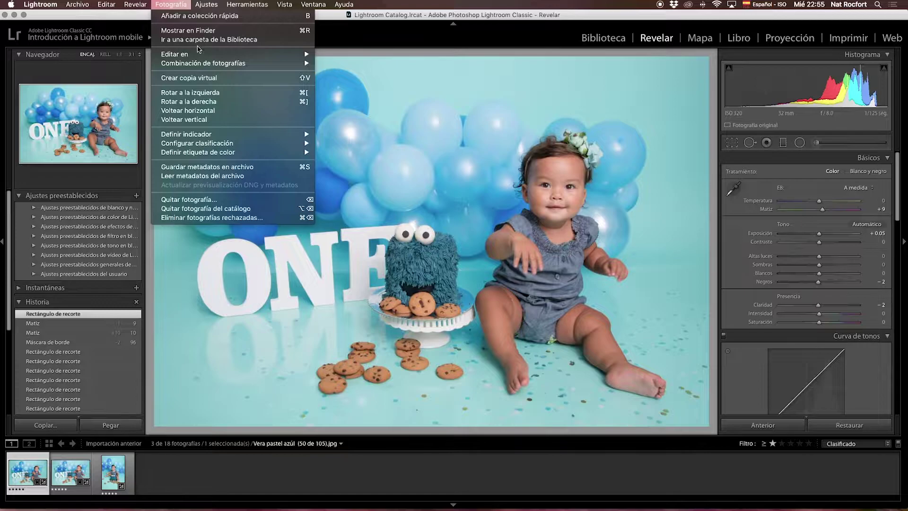
left_click(365, 57)
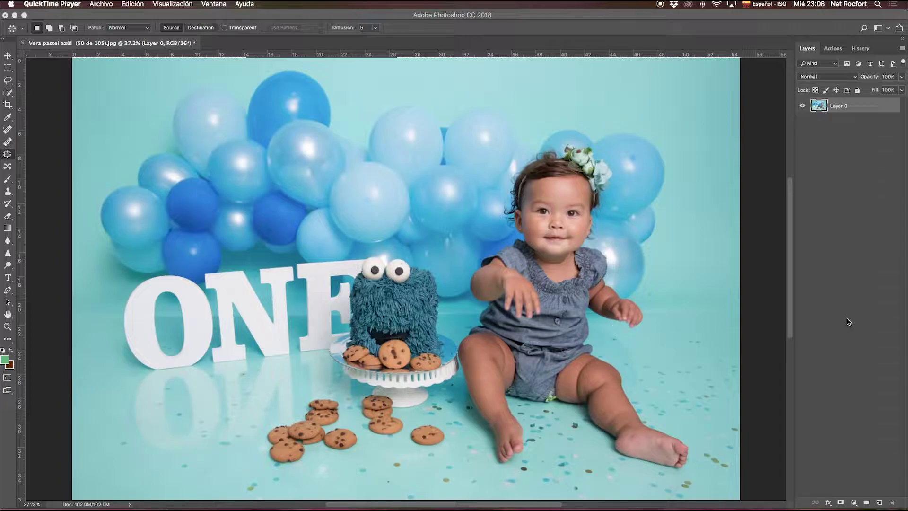
Step: Bring the Photoshop CC 2018 window forward with the photo opened as Layer 0
left_click(847, 133)
Step: Duplicate the photo layer and patch away the spots inside the letter O
key("super+j")
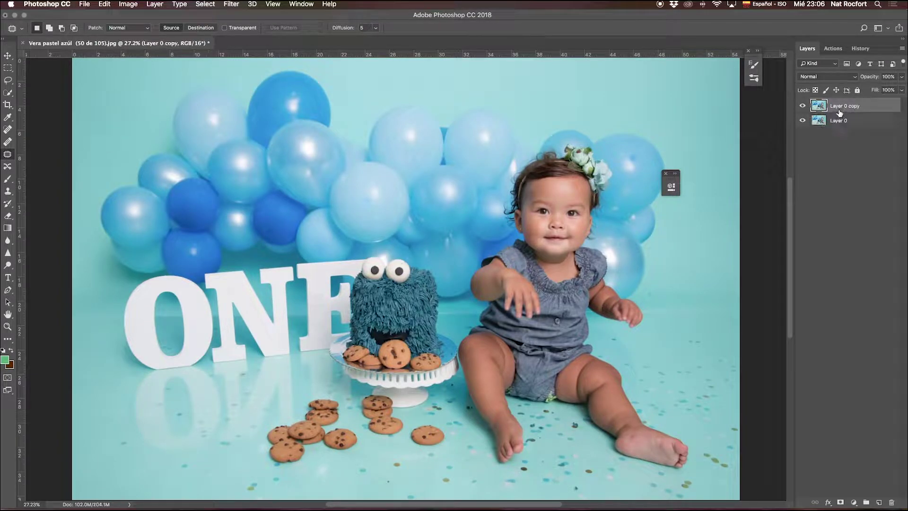
key("z")
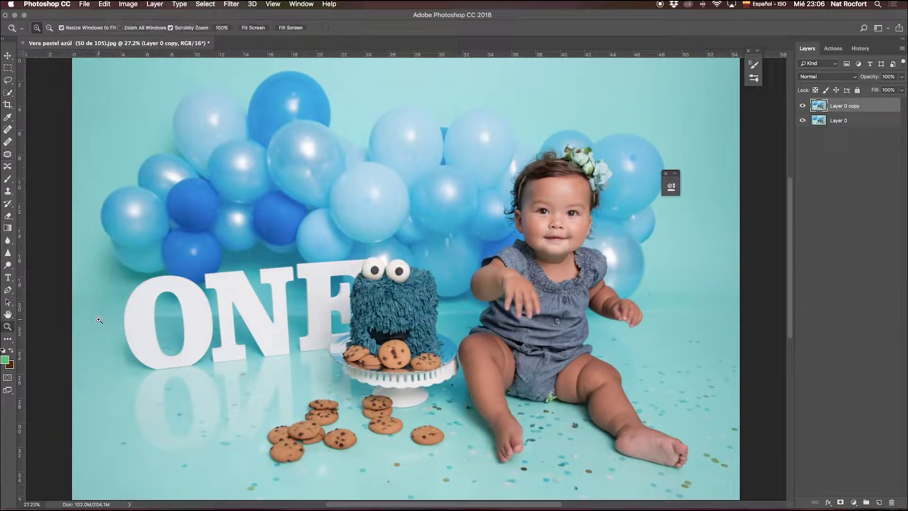
mouse_move(99, 319)
left_mouse_down()
mouse_move(166, 324)
mouse_move(205, 289)
left_mouse_up()
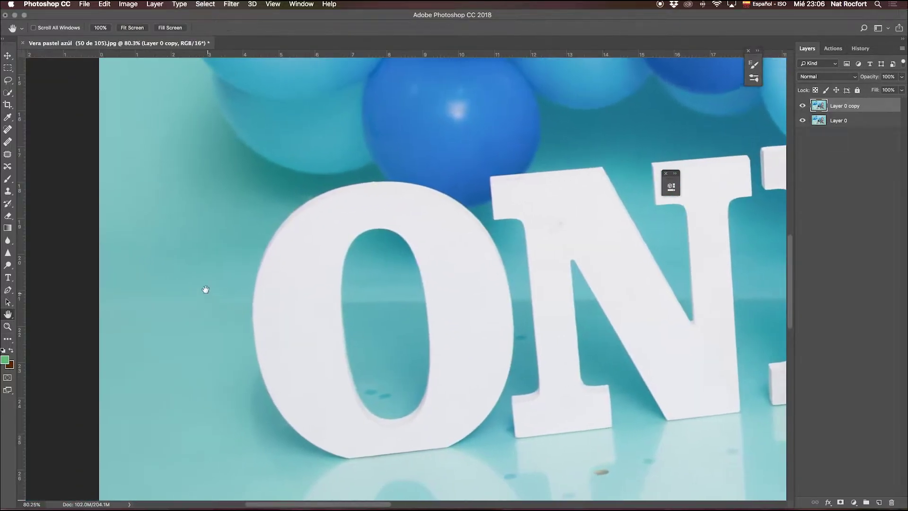
key("j")
left_click_drag(126, 312, 246, 302)
mouse_move(371, 289)
left_mouse_down()
mouse_move(424, 308)
mouse_move(350, 291)
left_mouse_up()
scroll(413, 312, "right", 5)
mouse_move(194, 334)
left_mouse_down()
mouse_move(198, 271)
mouse_move(161, 331)
left_mouse_up()
scroll(168, 331, "left", 5)
left_click_drag(349, 284, 425, 318)
left_click_drag(378, 284, 232, 244)
key("ctrl+d")
Step: Patch away a spot on the letter N
scroll(258, 271, "right", 5)
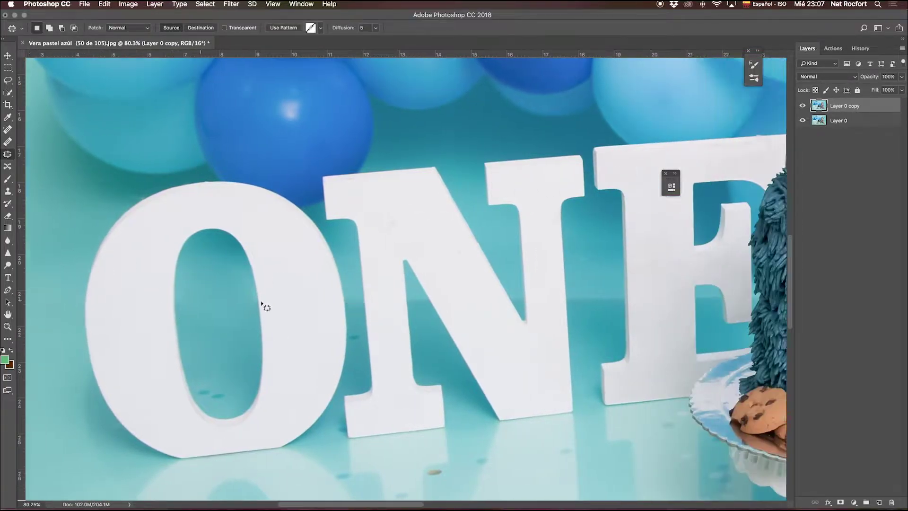
scroll(262, 303, "right", 5)
mouse_move(228, 303)
left_mouse_down()
mouse_move(210, 293)
mouse_move(261, 157)
left_mouse_up()
mouse_move(324, 303)
left_mouse_down()
mouse_move(313, 296)
mouse_move(371, 294)
mouse_move(374, 282)
left_mouse_up()
key("ctrl+d")
Step: Patch a blemish on the backdrop near the cake
scroll(382, 297, "right", 1)
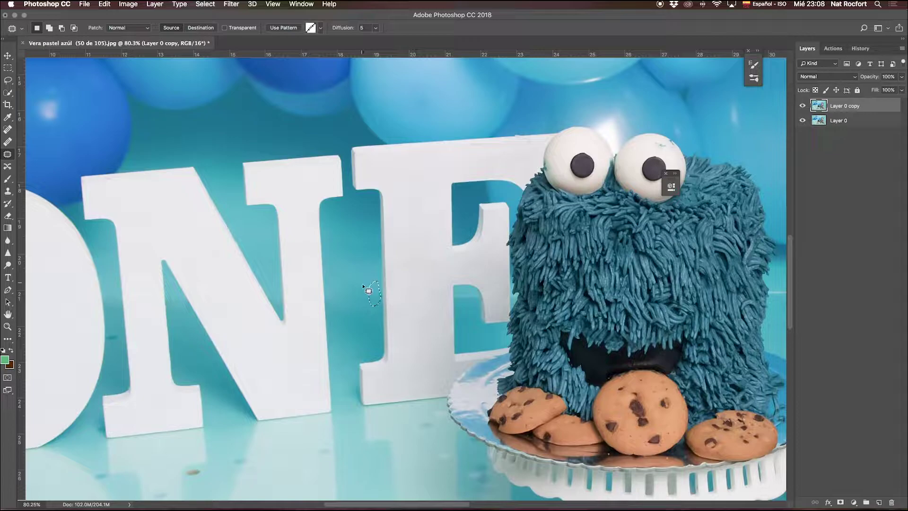
key("ctrl+d")
scroll(384, 307, "right", 1)
scroll(384, 306, "right", 3)
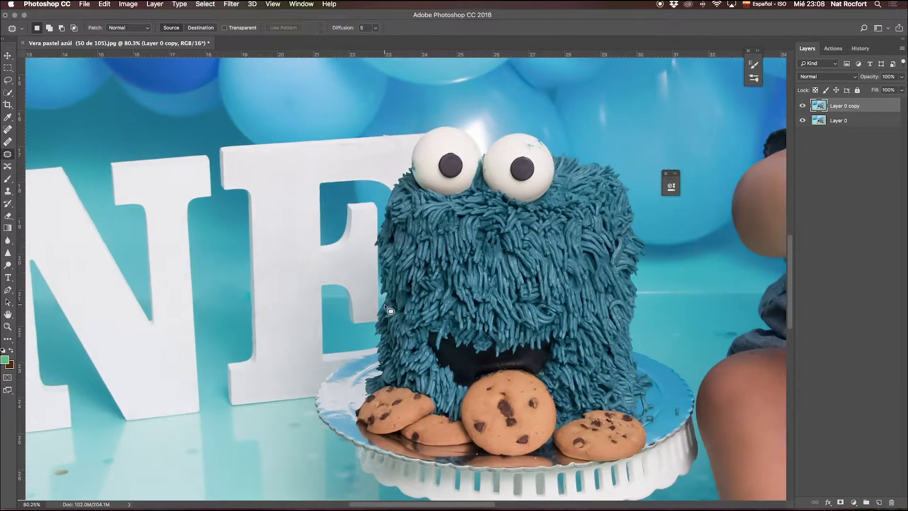
mouse_move(348, 301)
left_mouse_down()
mouse_move(323, 296)
mouse_move(342, 303)
left_mouse_up()
key("ctrl+d")
scroll(506, 293, "right", 2)
scroll(501, 294, "right", 3)
scroll(501, 305, "right", 3)
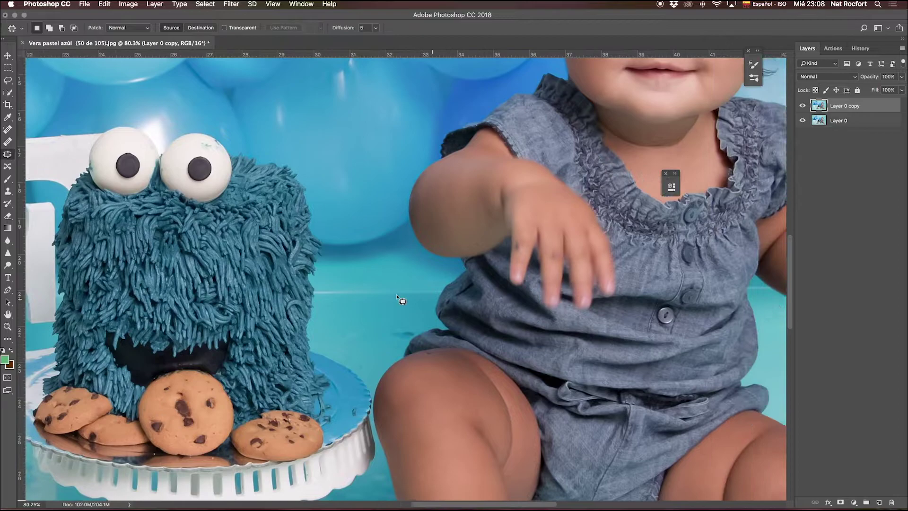
Step: Patch two spots on the floor beside the cake
left_click_drag(310, 283, 312, 284)
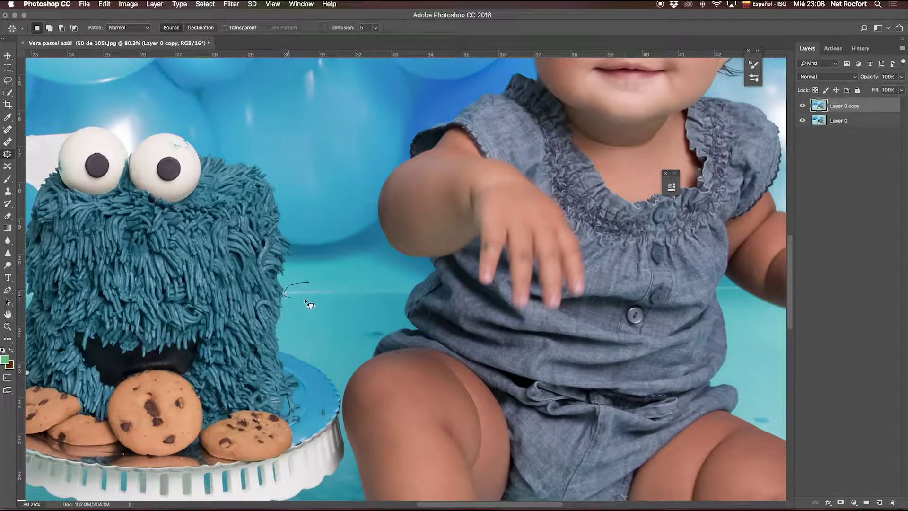
scroll(337, 299, "right", 3)
key("ctrl+minus")
key("ctrl+minus")
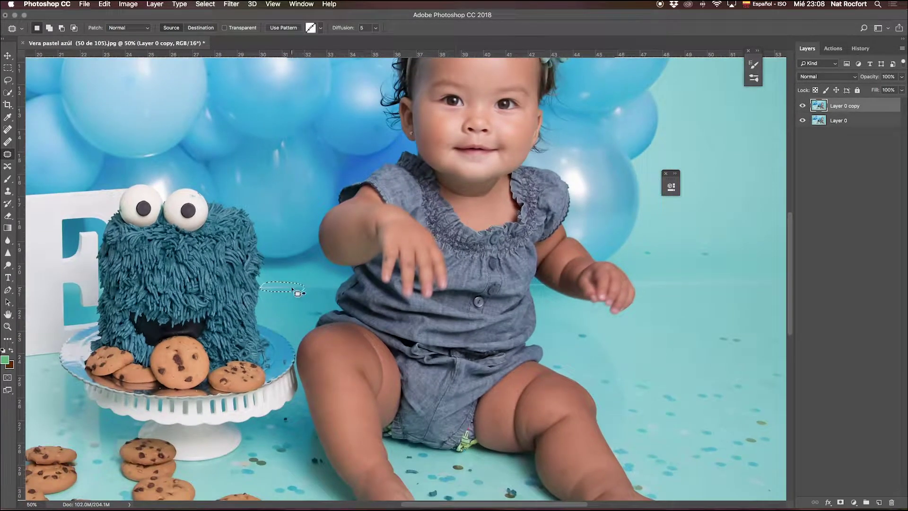
left_click_drag(312, 285, 296, 294)
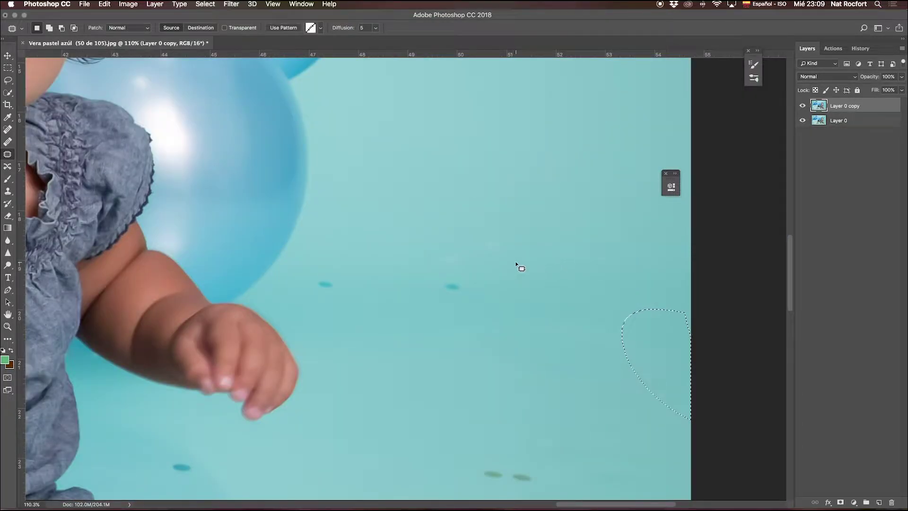
key("ctrl+d")
Step: Patch a small and a larger spot on the backdrop right of the baby
mouse_move(509, 240)
left_mouse_down()
mouse_move(427, 245)
mouse_move(499, 282)
left_mouse_up()
left_click_drag(461, 250, 531, 201)
key("ctrl+d")
mouse_move(310, 261)
left_mouse_down()
mouse_move(337, 272)
mouse_move(312, 261)
left_mouse_up()
left_click_drag(331, 279, 453, 189)
key("ctrl+d")
mouse_move(433, 265)
left_mouse_down()
mouse_move(378, 239)
mouse_move(478, 349)
left_mouse_up()
left_click_drag(452, 312, 528, 261)
Step: Patch the remaining right-side backdrop spots and outline marks on the N and E letters
mouse_move(648, 290)
left_mouse_down()
mouse_move(501, 310)
mouse_move(746, 345)
mouse_move(648, 290)
left_mouse_up()
left_click_drag(585, 294, 585, 261)
key("ctrl+d")
mouse_move(690, 282)
left_mouse_down()
mouse_move(646, 290)
mouse_move(668, 354)
mouse_move(562, 263)
mouse_move(569, 280)
left_mouse_up()
key("ctrl+d")
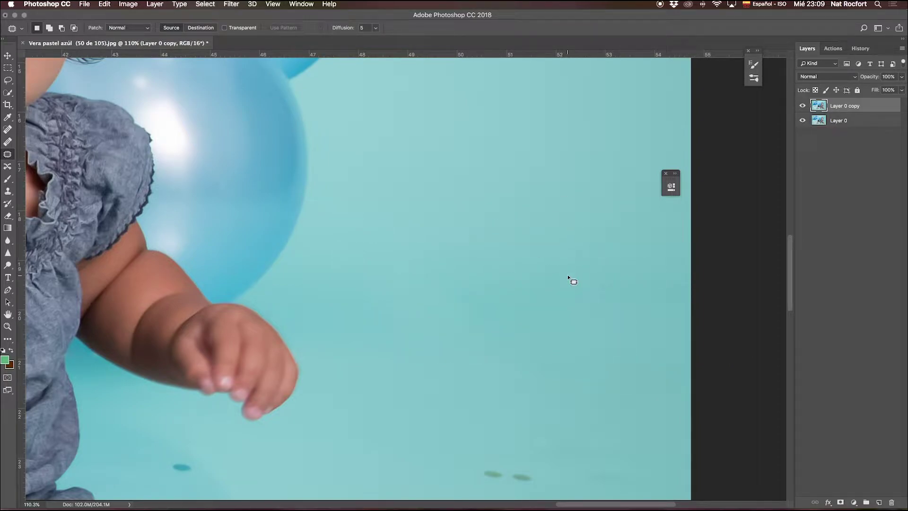
key("ctrl+0")
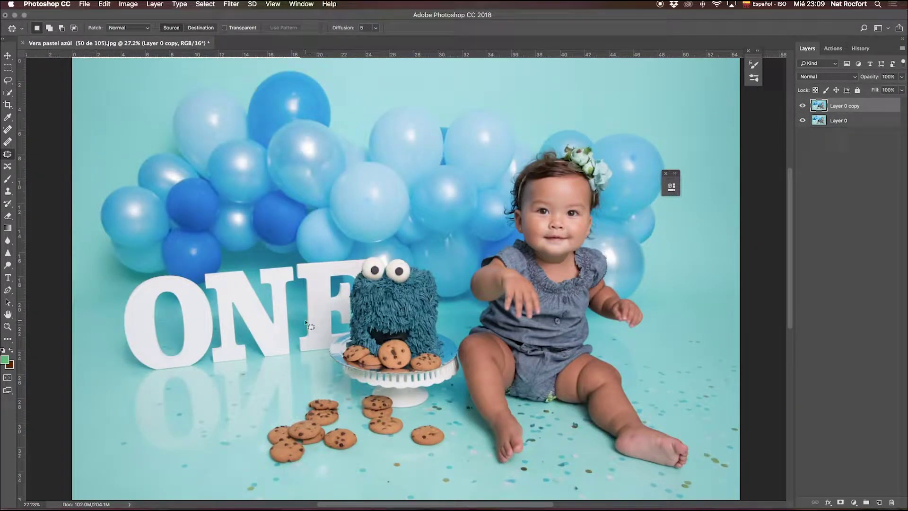
left_click_drag(297, 319, 276, 291)
Step: Patch the small marks on the cake's right eye onto clean white
key("ctrl+d")
scroll(303, 311, "up", 3)
scroll(304, 310, "up", 2)
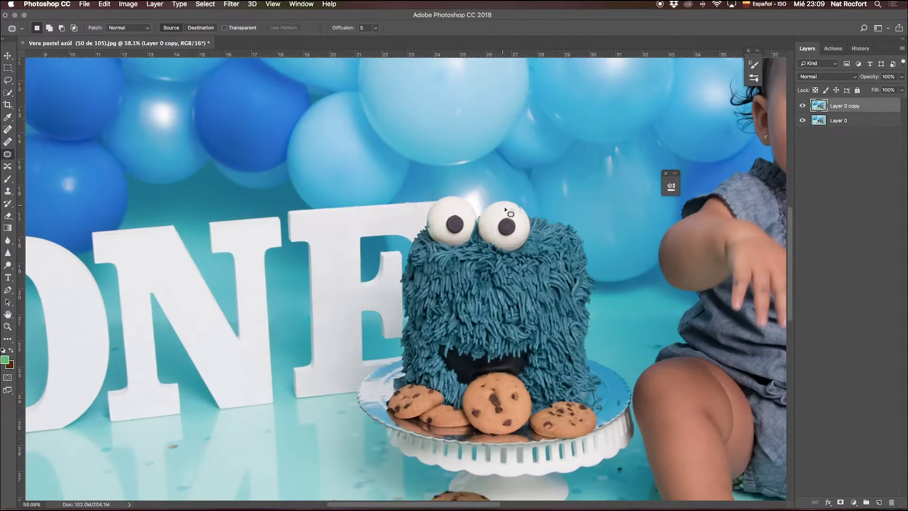
left_click_drag(515, 208, 510, 213)
left_click_drag(512, 210, 517, 215)
left_click(524, 224)
left_click_drag(517, 208, 524, 218)
left_click(523, 220)
left_click_drag(505, 208, 506, 209)
key("ctrl+d")
Step: Zoom in close and patch the blue spot on the left eyeball's edge
key("z")
mouse_move(525, 209)
left_mouse_down()
mouse_move(587, 263)
mouse_move(572, 265)
left_mouse_up()
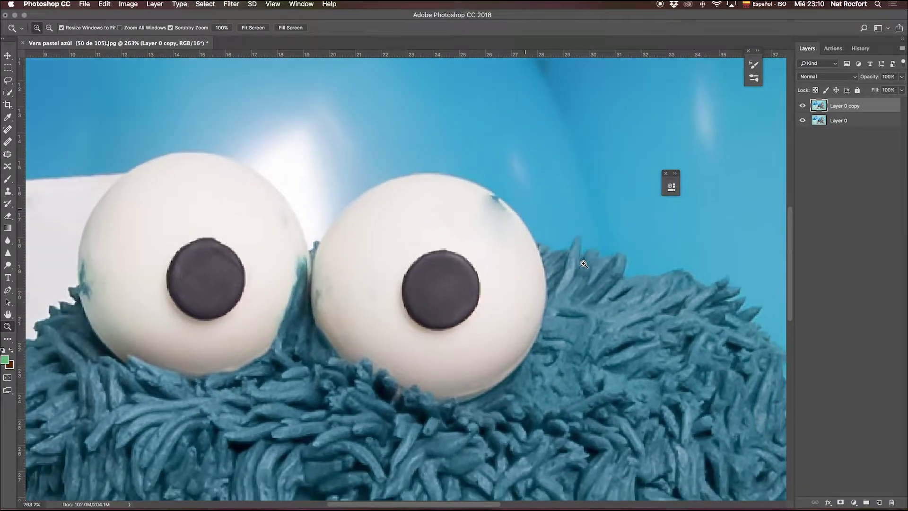
key("j")
left_click_drag(94, 300, 90, 266)
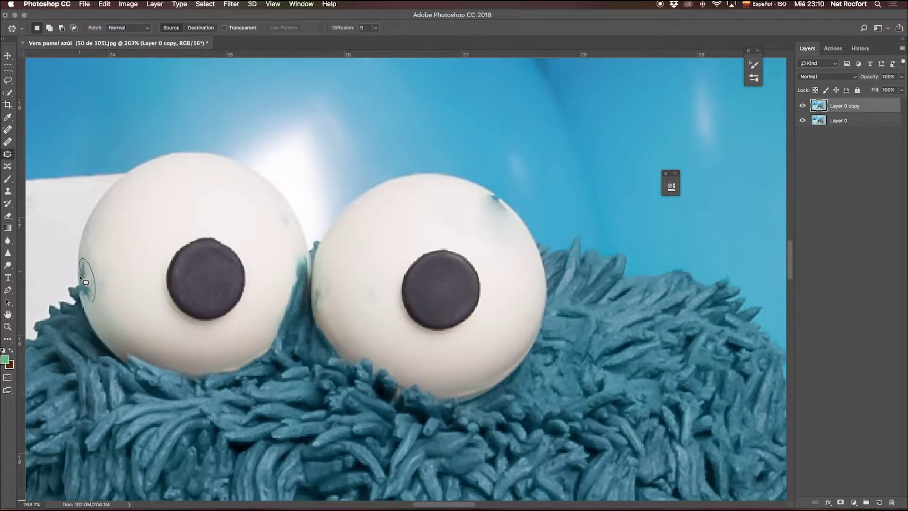
mouse_move(82, 259)
left_mouse_down()
mouse_move(88, 298)
mouse_move(89, 283)
left_mouse_up()
key("super+d")
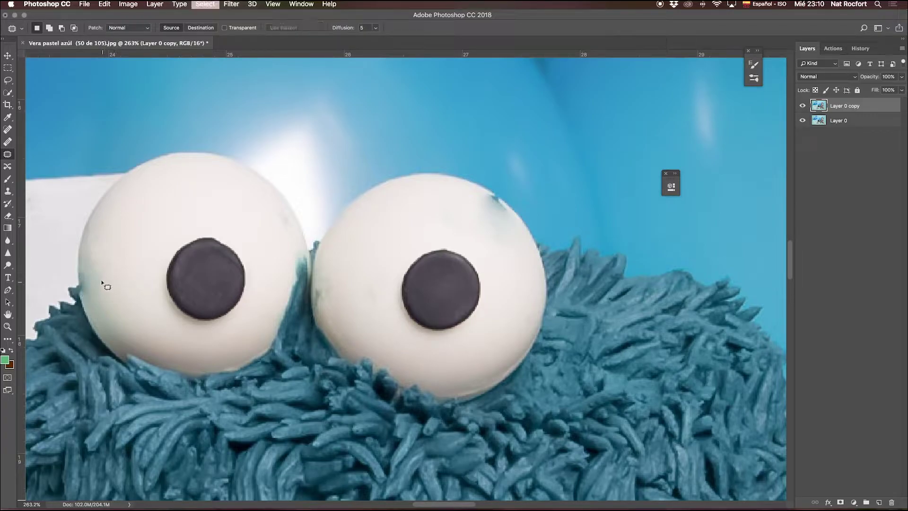
left_click_drag(96, 254, 107, 295)
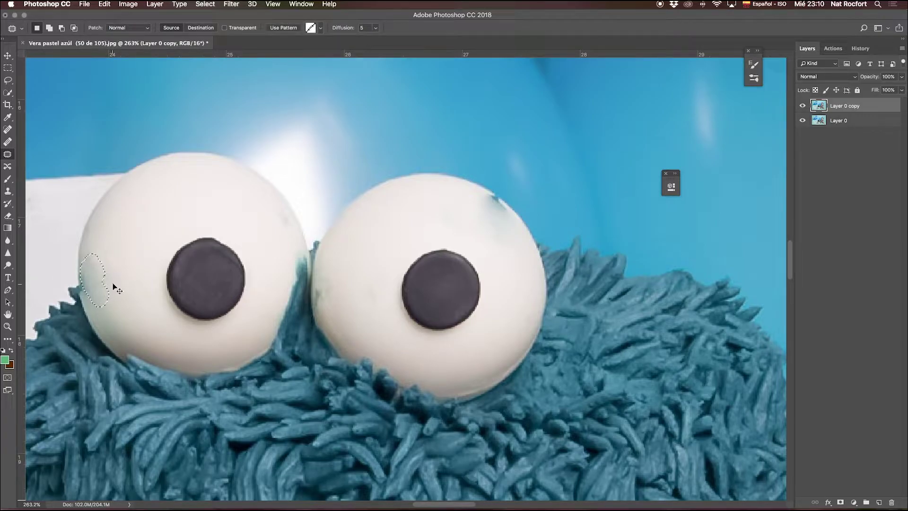
mouse_move(106, 259)
left_mouse_down()
mouse_move(105, 286)
mouse_move(83, 300)
left_mouse_up()
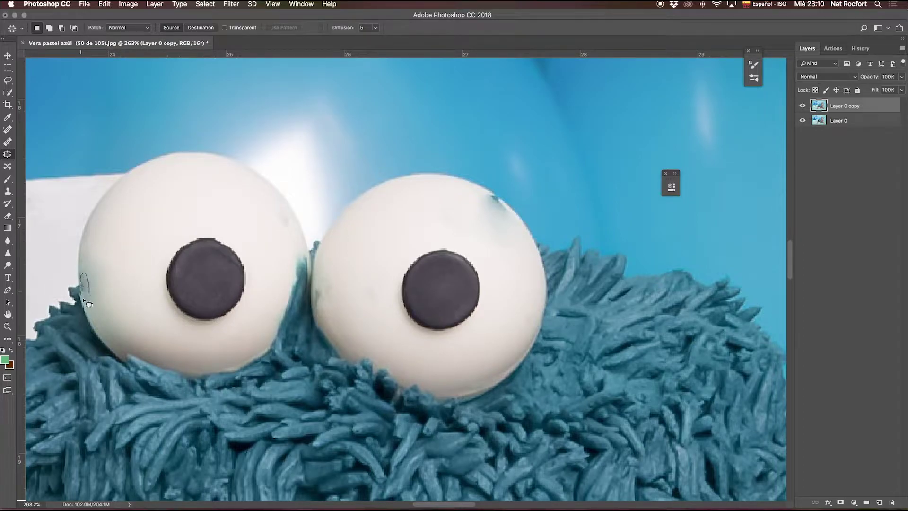
left_click_drag(84, 299, 100, 311)
key("super+d")
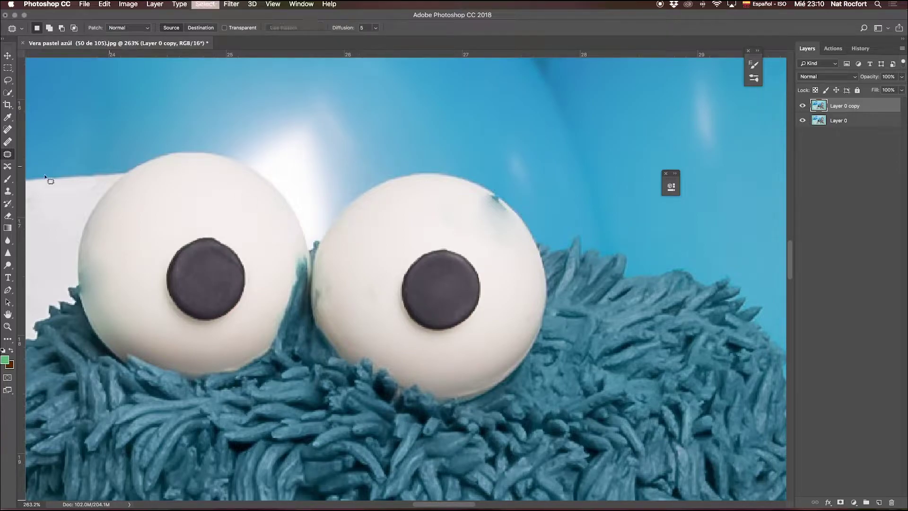
left_click(8, 194)
Step: Clone clean white over the right eye's upper edge with the Clone Stamp at 49% flow
left_click(48, 28)
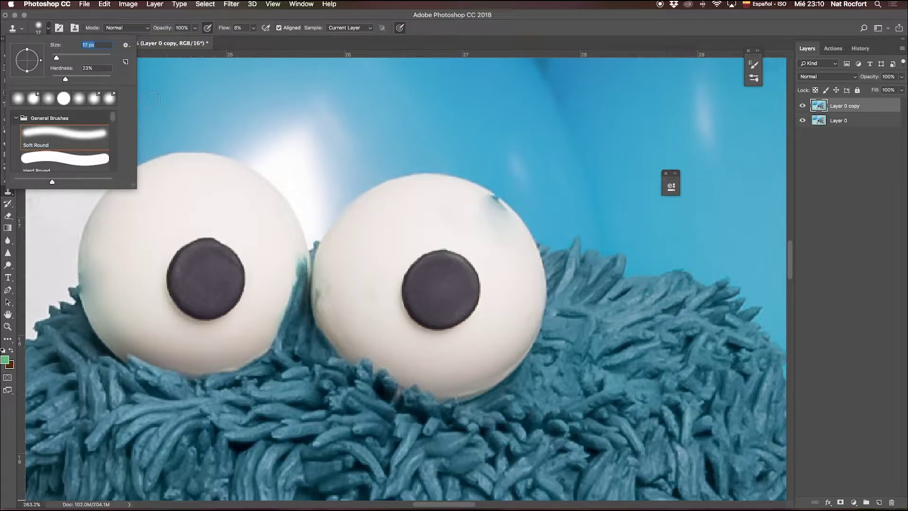
left_click(253, 29)
left_click_drag(253, 38, 273, 38)
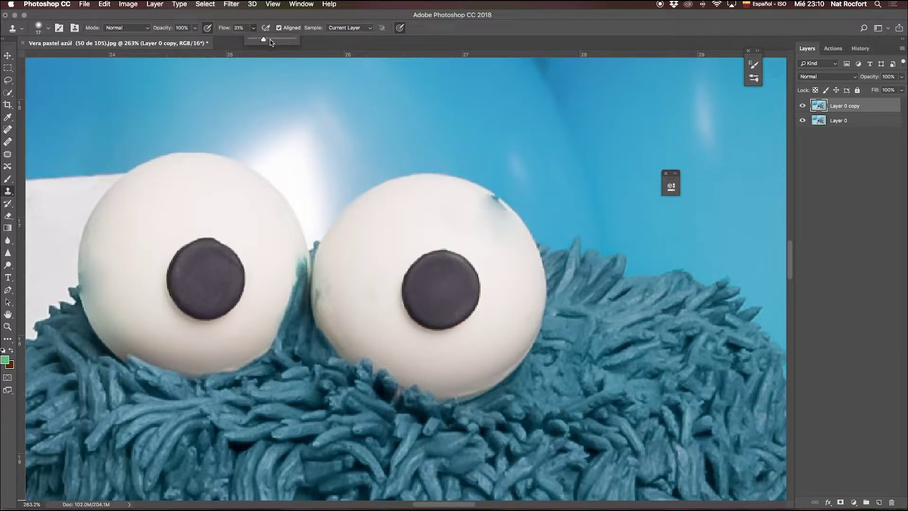
left_click(494, 224, "alt")
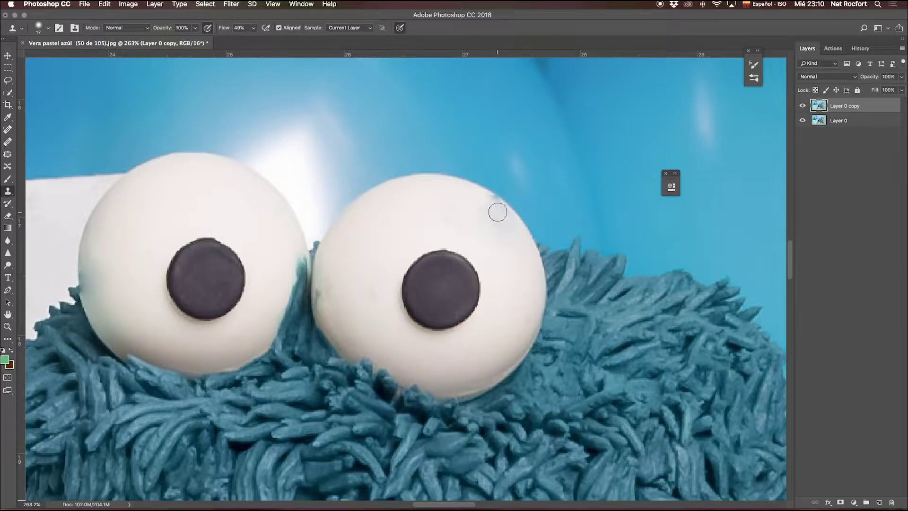
mouse_move(493, 204)
left_mouse_down()
mouse_move(500, 201)
mouse_move(501, 214)
left_mouse_up()
scroll(268, 352, "down", 1)
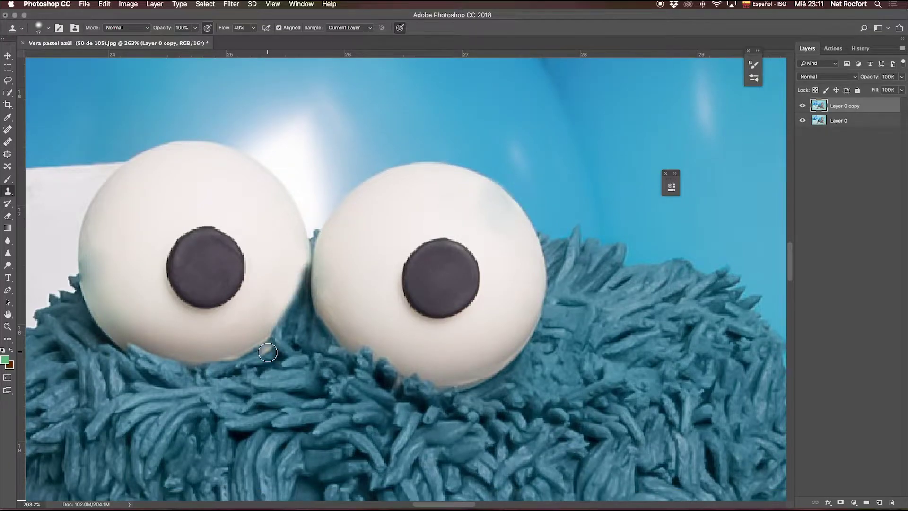
Step: Fit the photo on screen and duplicate the retouched layer as a new top copy
key("ctrl+0")
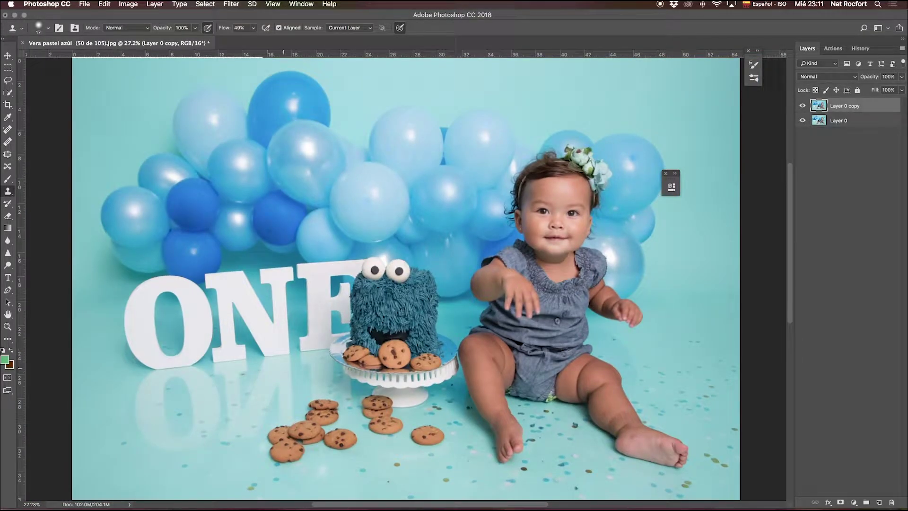
scroll(402, 279, "right", 2)
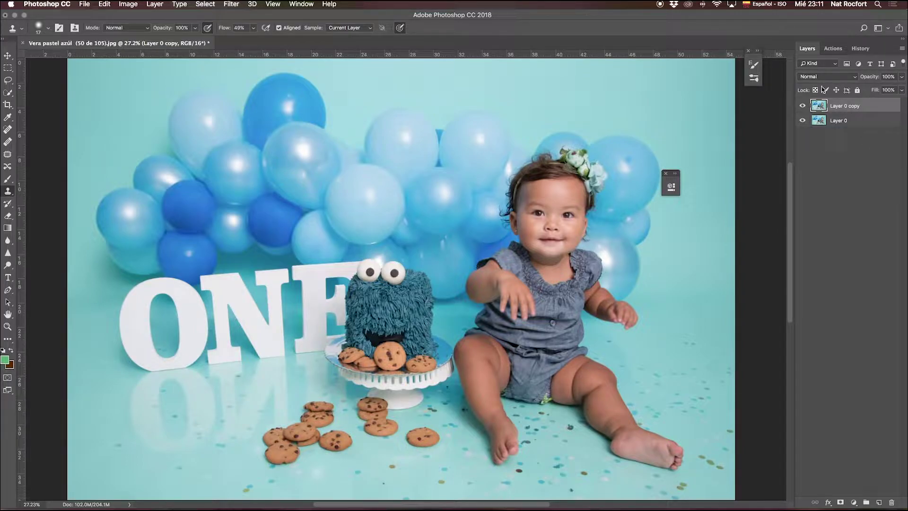
key("ctrl+j")
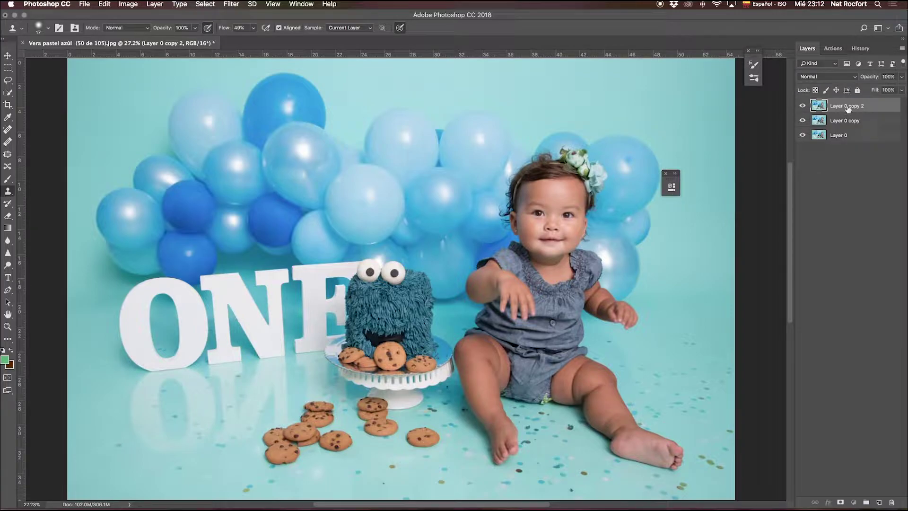
Step: Zoom in on the baby's face and patch blemishes near the nose and on the forehead
key("z")
left_click_drag(572, 232, 618, 298)
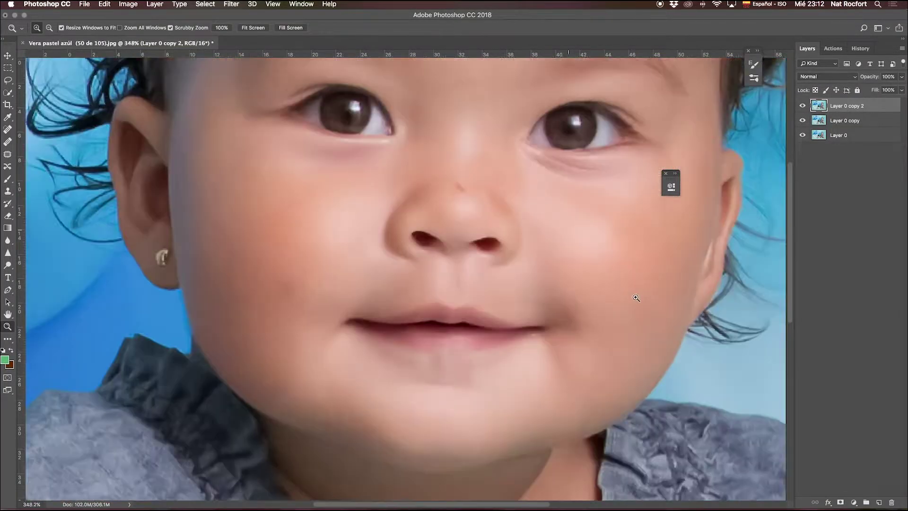
key("ctrl+r")
key("h")
key("ctrl+r")
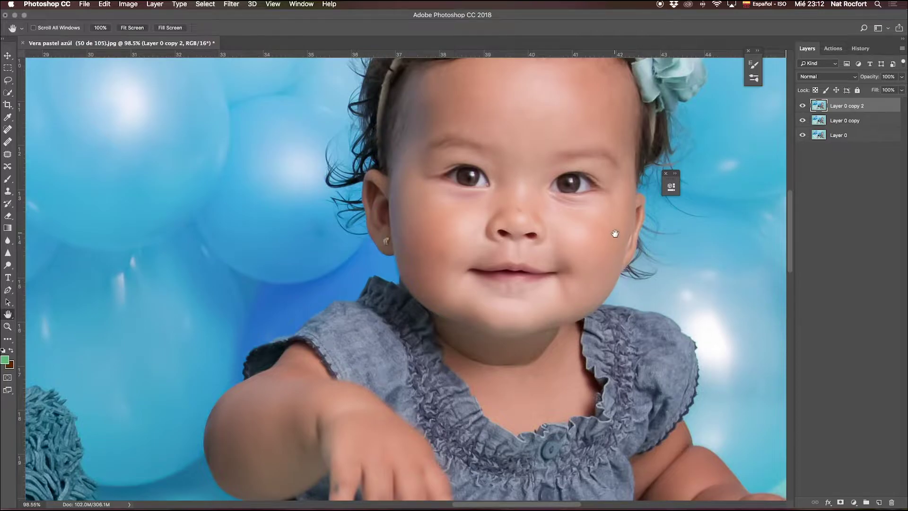
left_click_drag(614, 233, 563, 332)
key("ctrl+r")
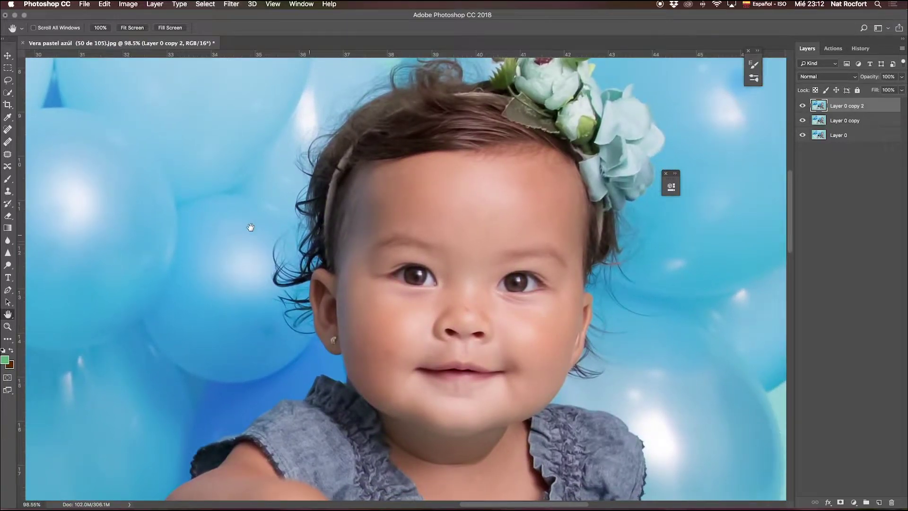
left_click(7, 155)
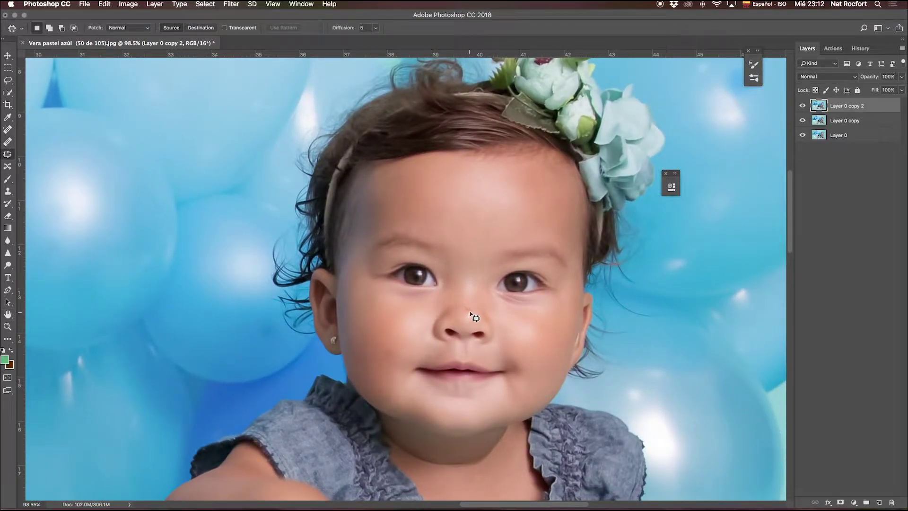
left_click_drag(464, 312, 462, 313)
left_click(411, 369)
left_click_drag(477, 181, 507, 239)
key("super+d")
Step: Patch marks on the baby's neck, finger and arm
scroll(569, 248, "down", 2)
scroll(543, 264, "down", 5)
scroll(481, 291, "down", 3)
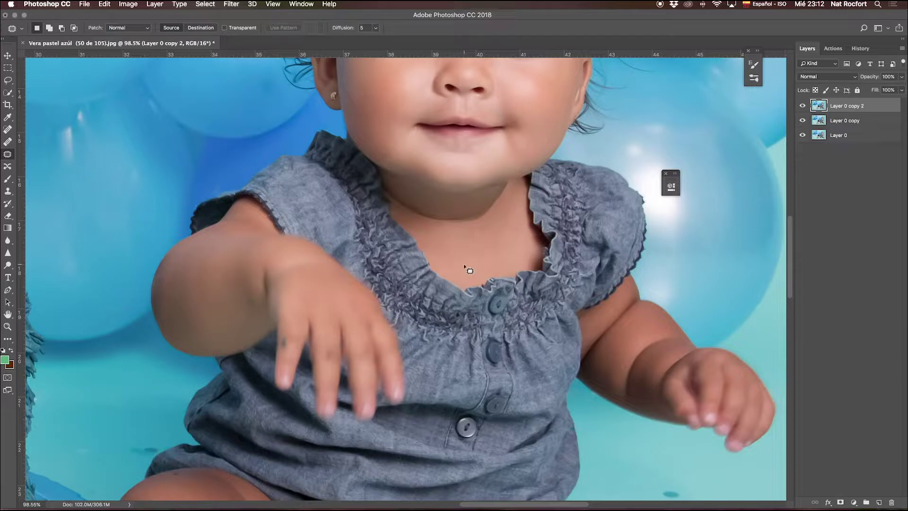
left_click_drag(482, 238, 482, 251)
mouse_move(290, 345)
left_mouse_down()
mouse_move(284, 350)
mouse_move(292, 323)
mouse_move(252, 317)
mouse_move(243, 304)
left_mouse_up()
left_click(255, 344)
left_click_drag(243, 304, 218, 300)
scroll(636, 318, "down", 10)
left_click(637, 317)
Step: Patch marks on the baby's legs, thigh, foot and lower leg with clean skin
left_click_drag(628, 319, 638, 319)
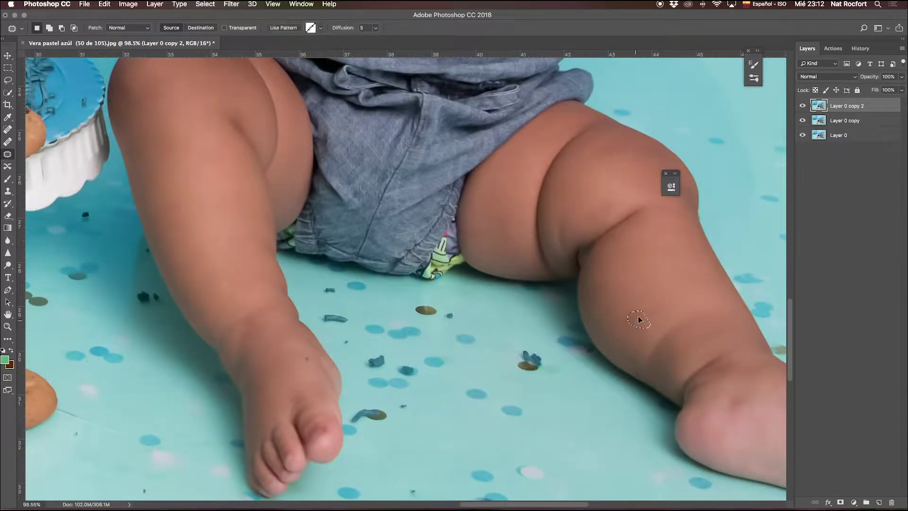
left_click_drag(652, 247, 664, 252)
mouse_move(585, 219)
left_mouse_down()
mouse_move(596, 216)
mouse_move(532, 277)
left_mouse_up()
left_click_drag(314, 371, 302, 367)
left_click_drag(230, 274, 223, 251)
scroll(208, 245, "up", 3)
key("ctrl+d")
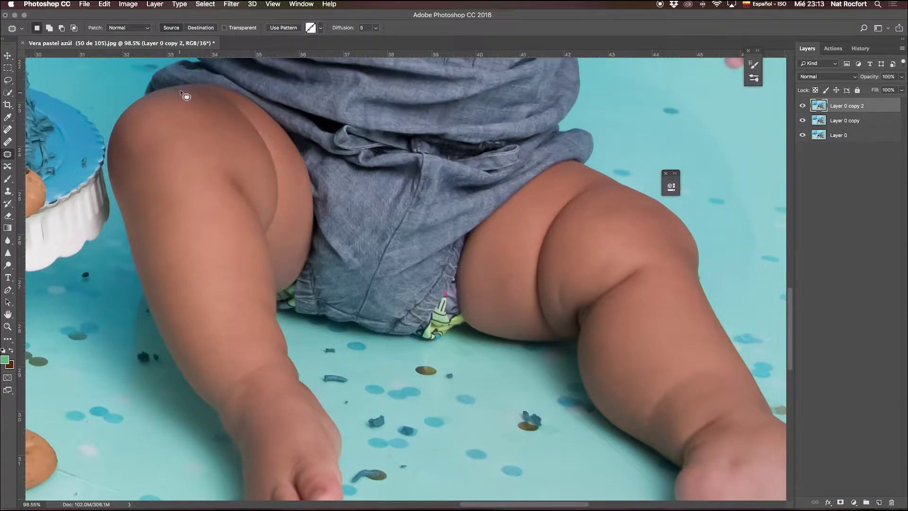
key("ctrl+d")
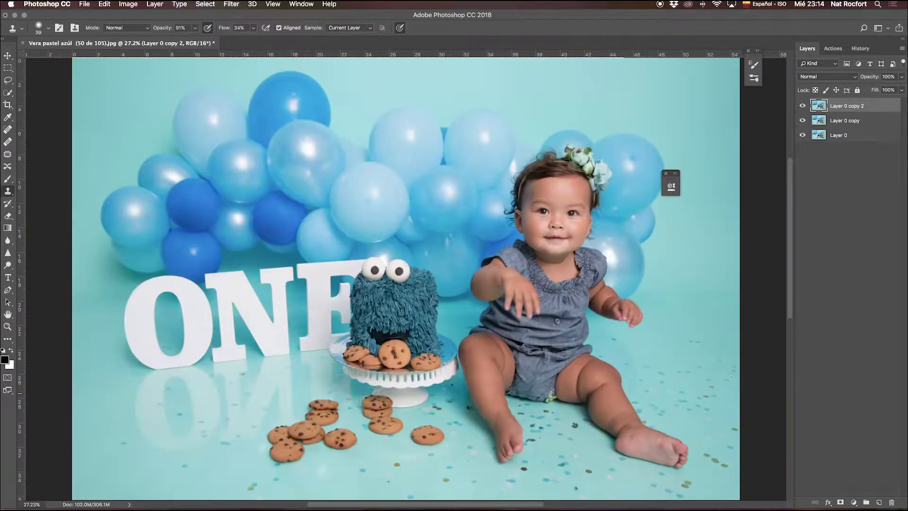
Step: Show Layer 0 copy 2, stamp the visible layers into a new layer, and open Liquify
scroll(754, 170, "right", 2)
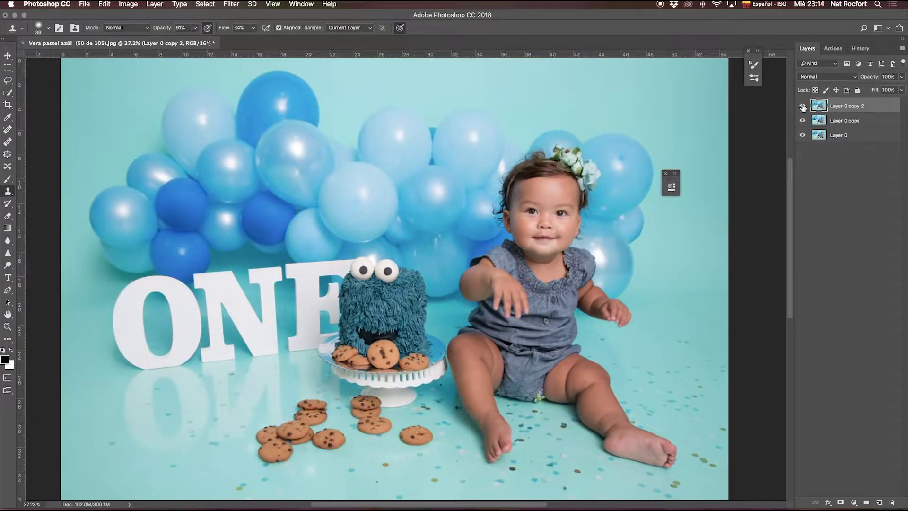
left_click(803, 106)
key("ctrl+j")
left_click(231, 4)
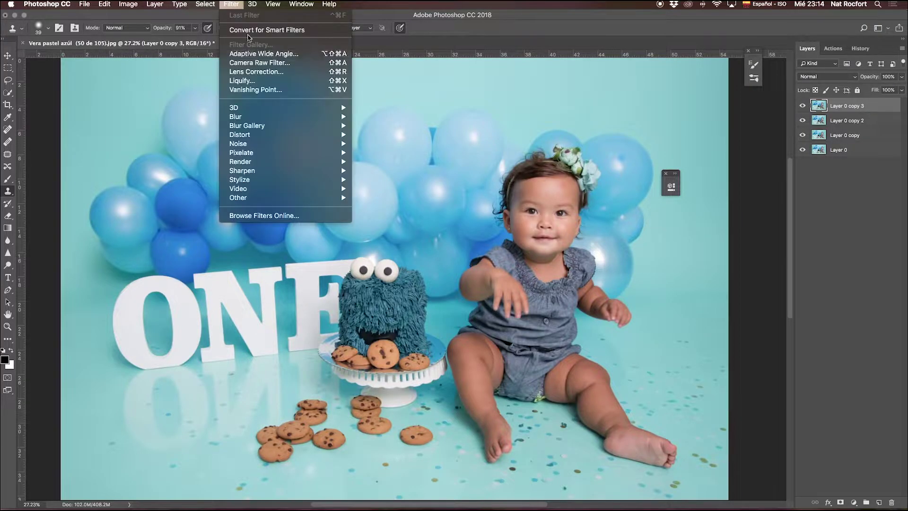
left_click(250, 83)
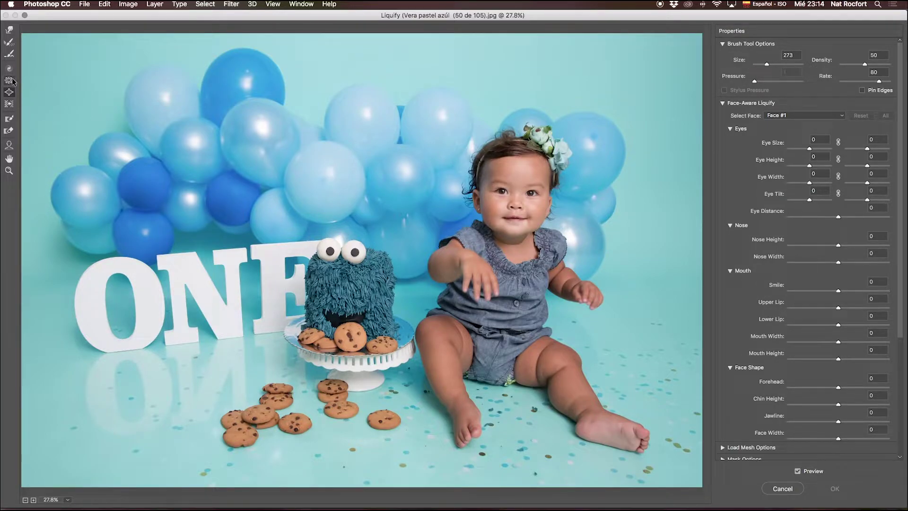
Step: Zoom in on the shorts and thigh and warp the shorts edge with a ~215 brush
key("z")
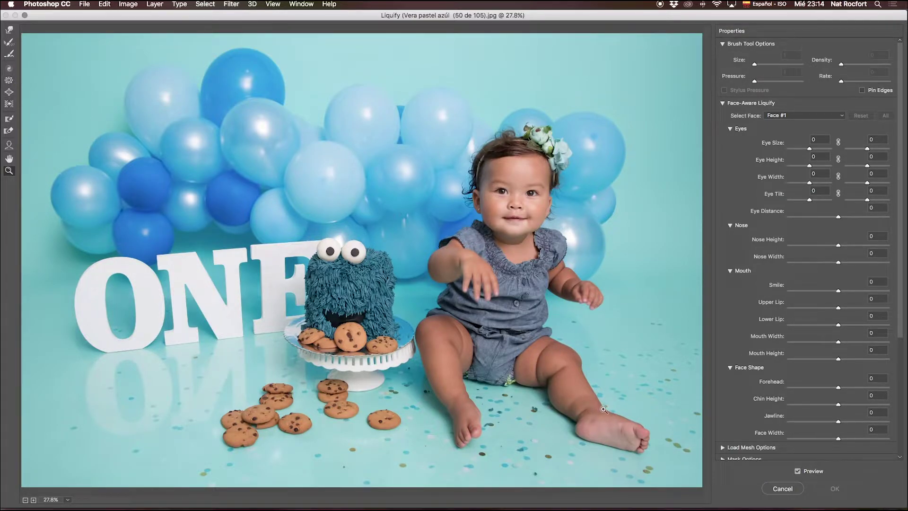
left_click(539, 399)
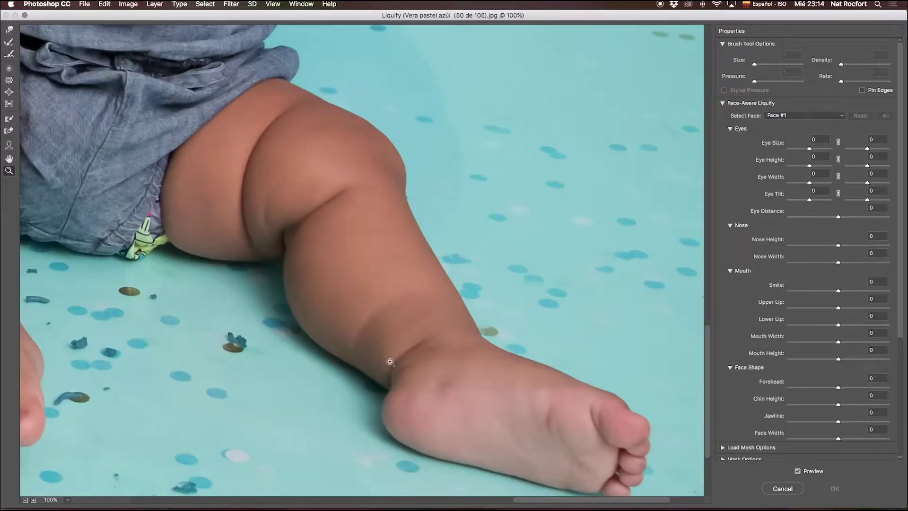
left_click(165, 225)
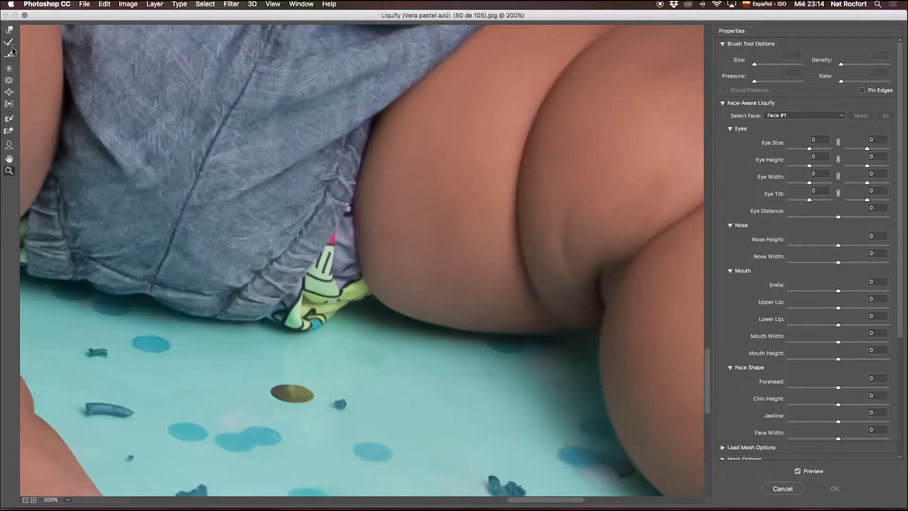
left_click(10, 81)
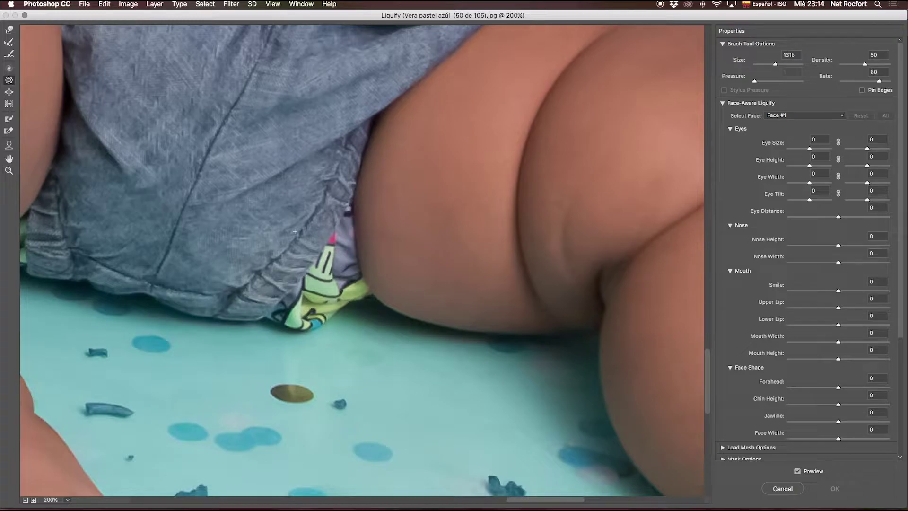
left_click(766, 64)
left_click_drag(300, 311, 329, 237)
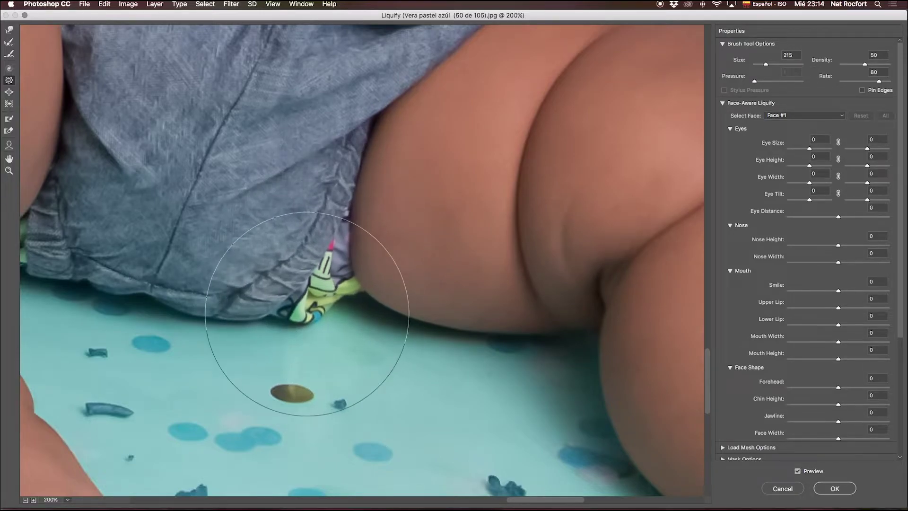
left_click_drag(322, 287, 334, 229)
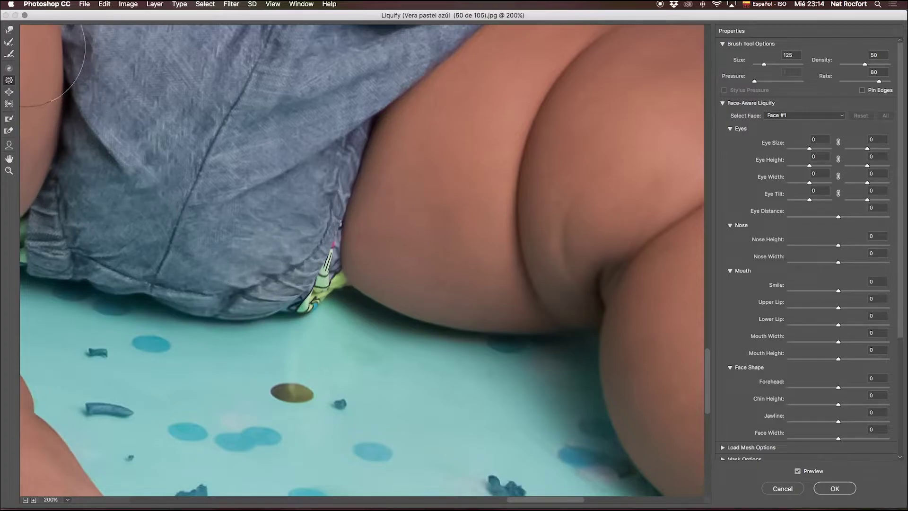
Step: Forward-warp the folds and green print along the shorts' lower edge, then bloat it slightly
left_click(9, 29)
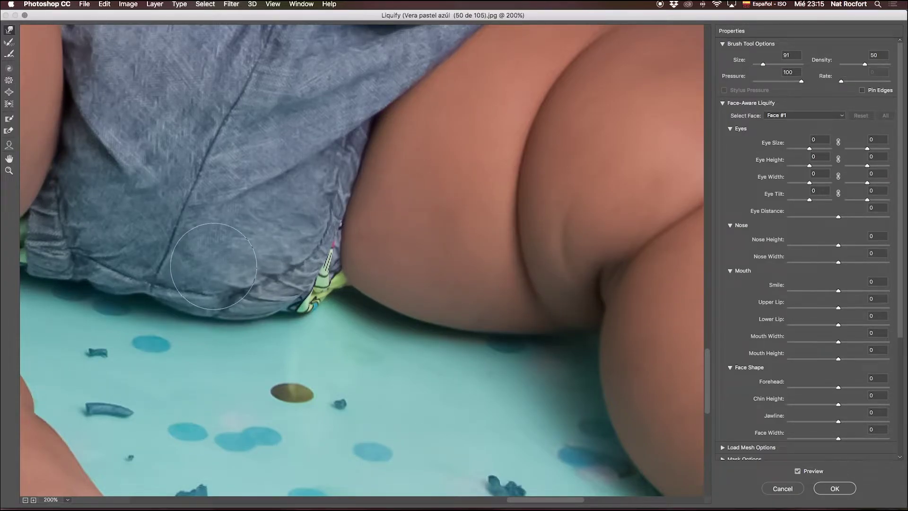
mouse_move(245, 281)
left_mouse_down()
mouse_move(286, 267)
mouse_move(249, 309)
mouse_move(237, 340)
mouse_move(233, 334)
mouse_move(260, 347)
mouse_move(325, 314)
left_mouse_up()
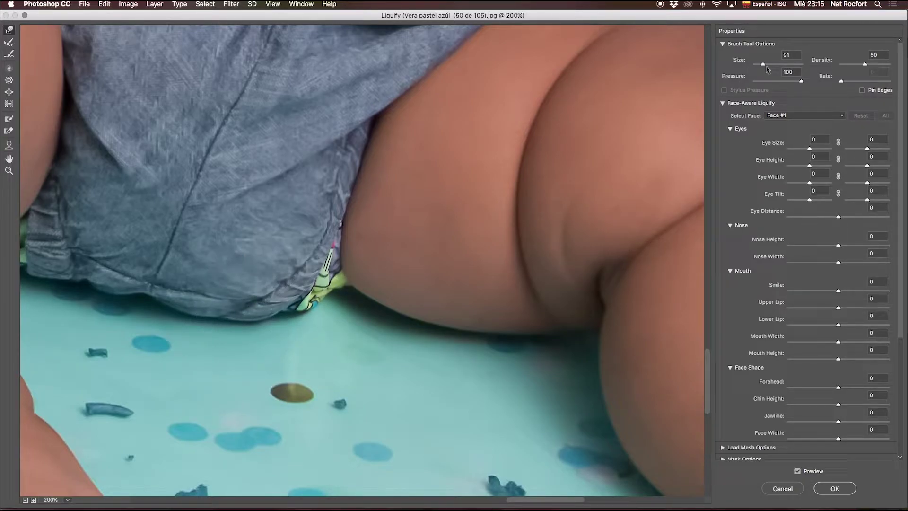
mouse_move(325, 313)
left_mouse_down()
mouse_move(301, 309)
mouse_move(333, 288)
mouse_move(287, 319)
mouse_move(296, 303)
left_mouse_up()
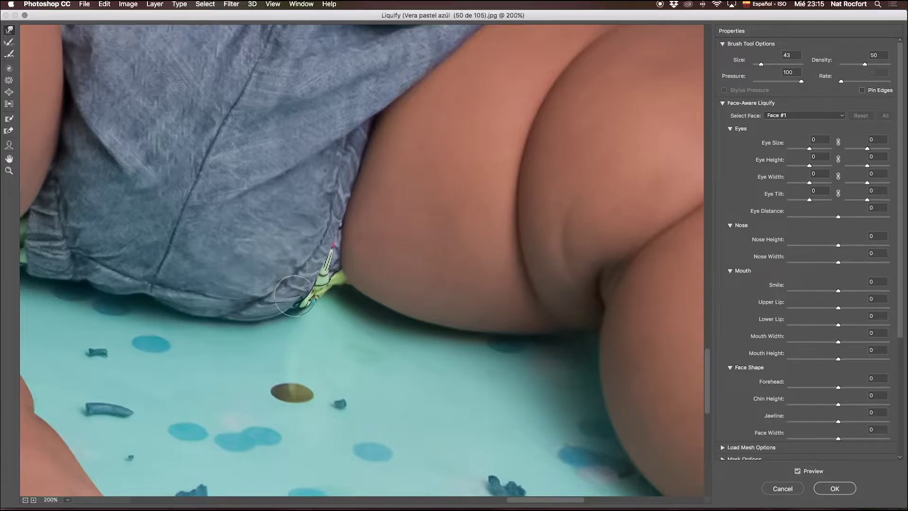
left_click(9, 80)
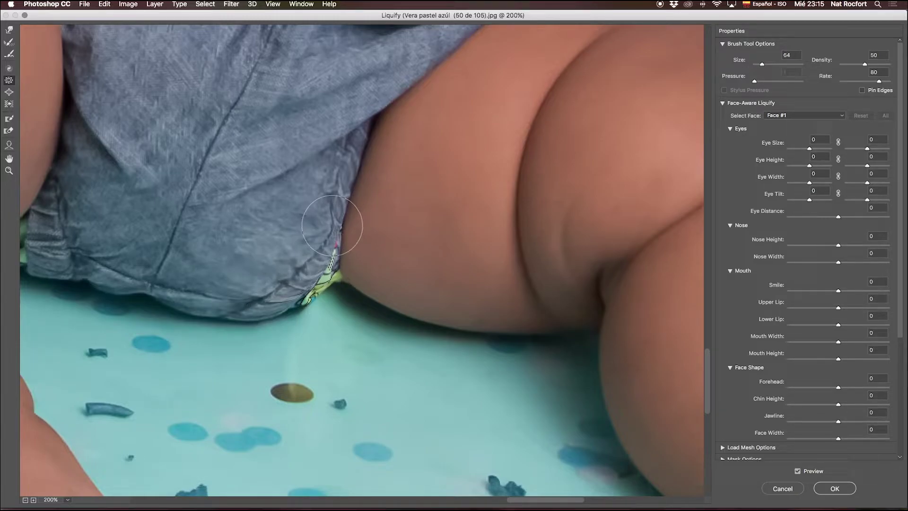
left_click(9, 92)
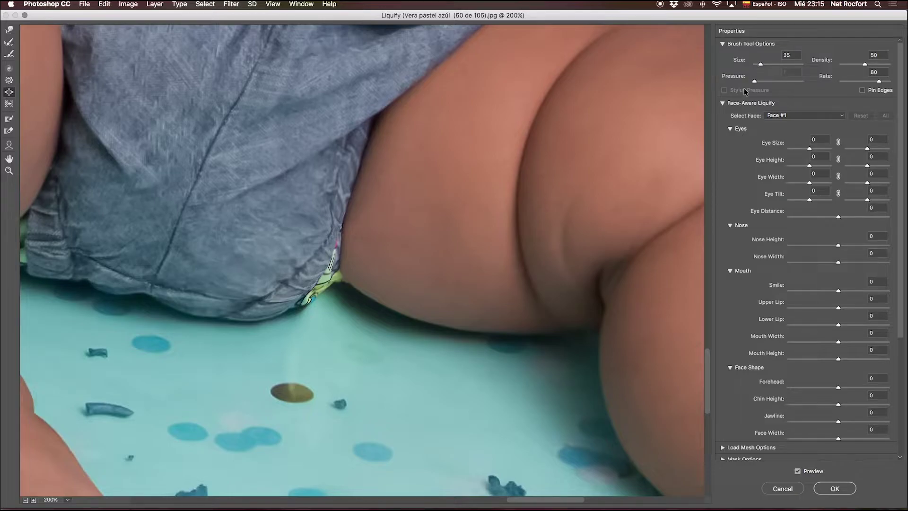
left_click_drag(331, 222, 337, 227)
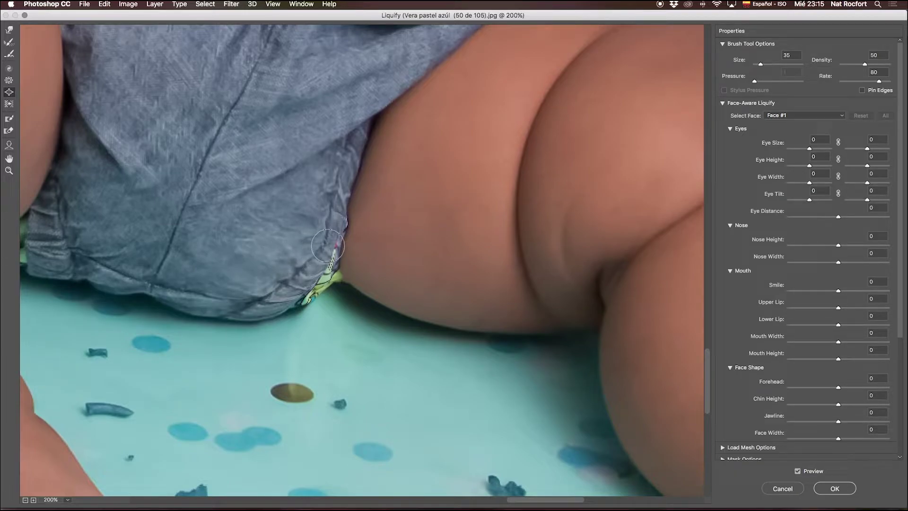
Step: Shrink the brush to a tiny size and apply the Liquify changes
left_click(9, 80)
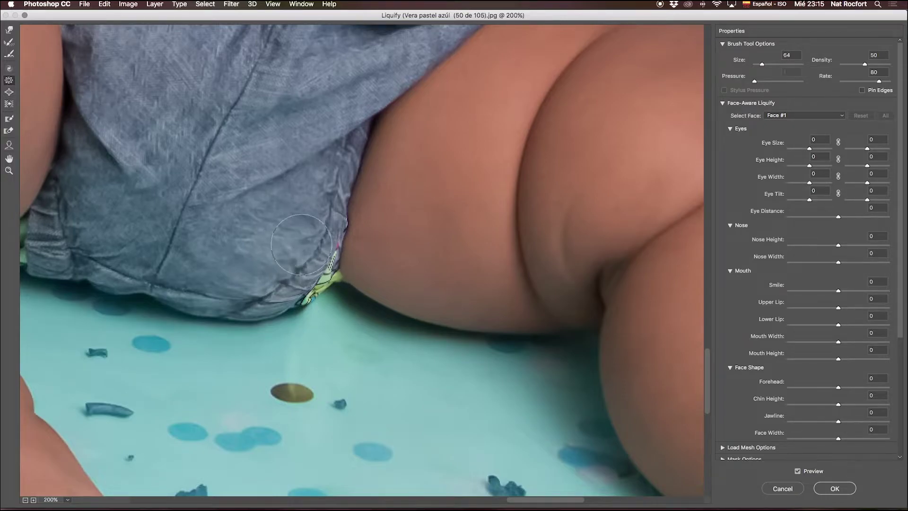
left_click(9, 30)
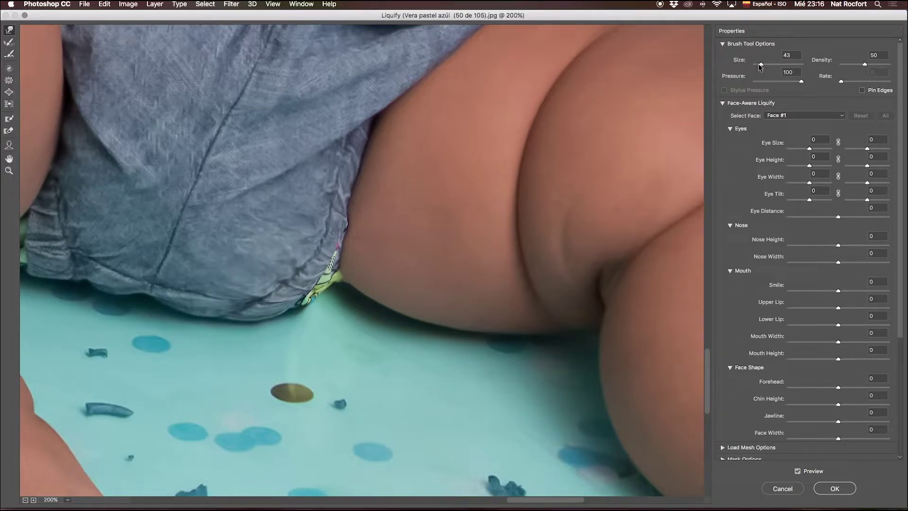
left_click_drag(760, 64, 761, 64)
scroll(263, 217, "left", 5)
key("s")
left_click_drag(762, 64, 760, 64)
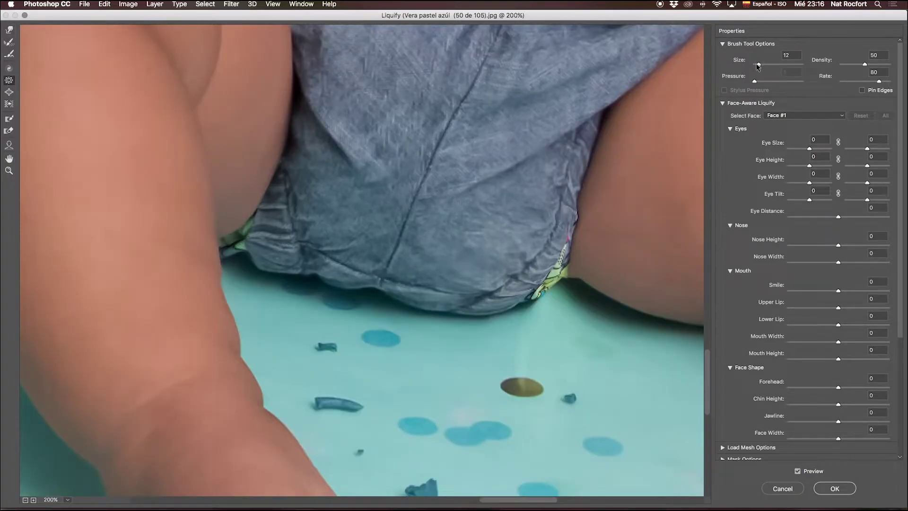
key("w")
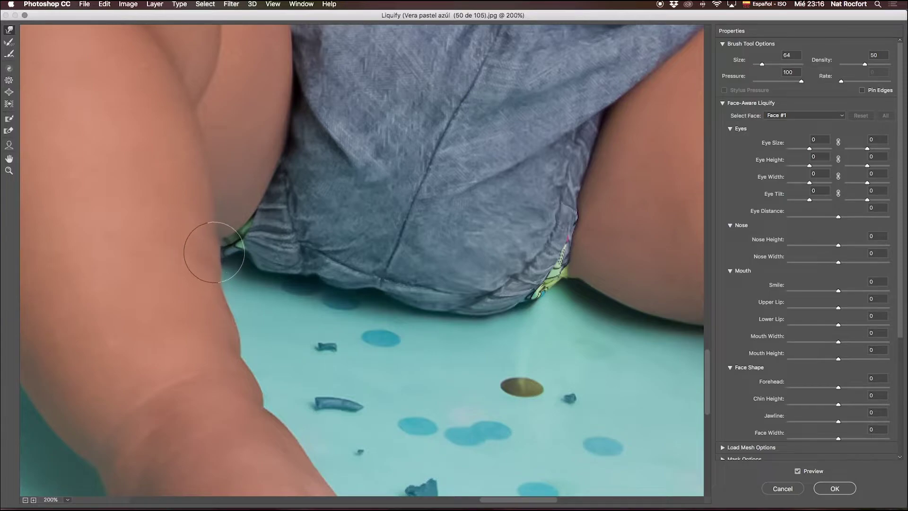
left_click(838, 489)
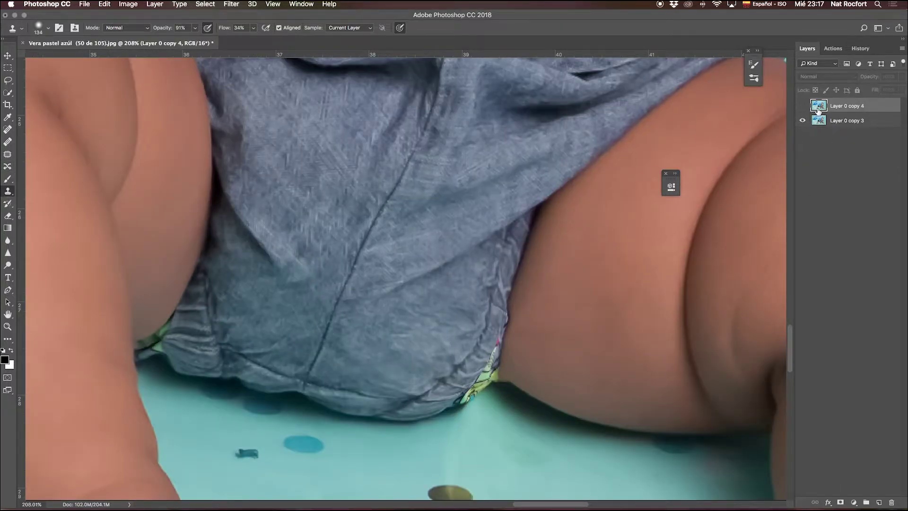
Step: Fit the photo on screen and run the DODGE Brush and BURN Brush actions to add masked layers
key("ctrl+0")
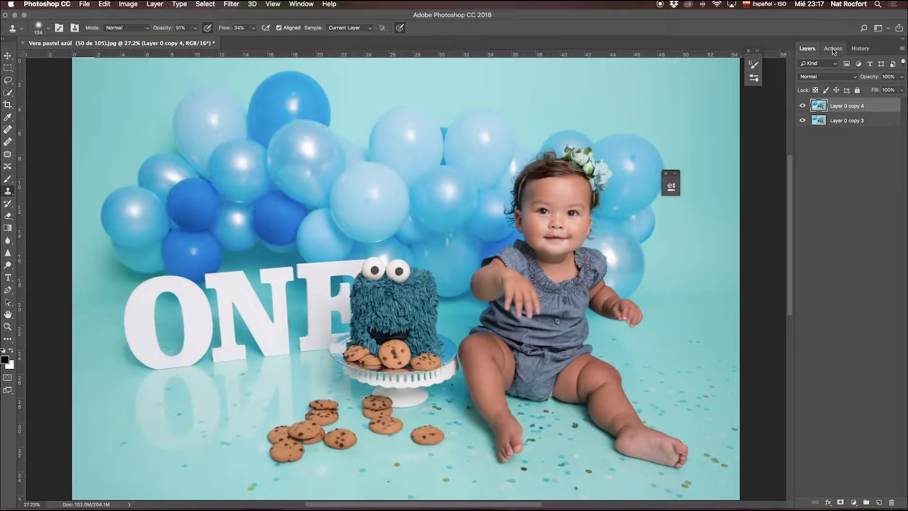
left_click(833, 48)
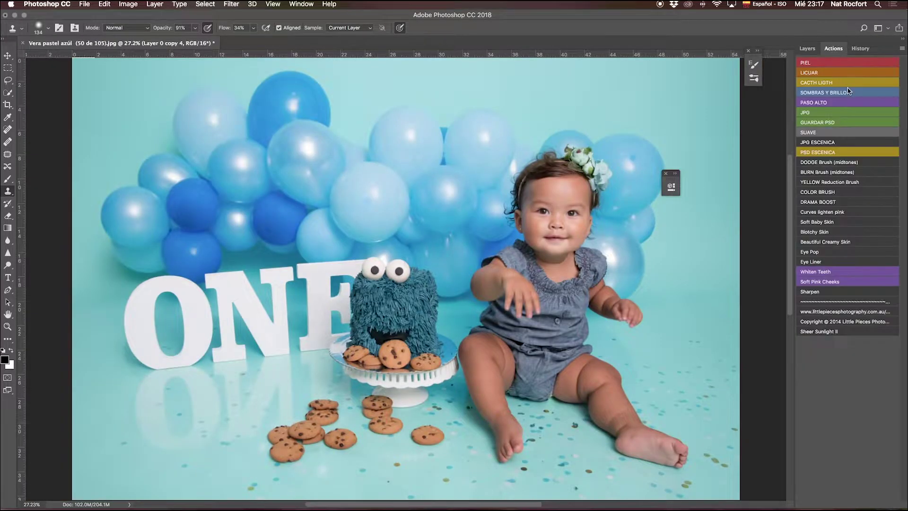
left_click(848, 163)
left_click(844, 173)
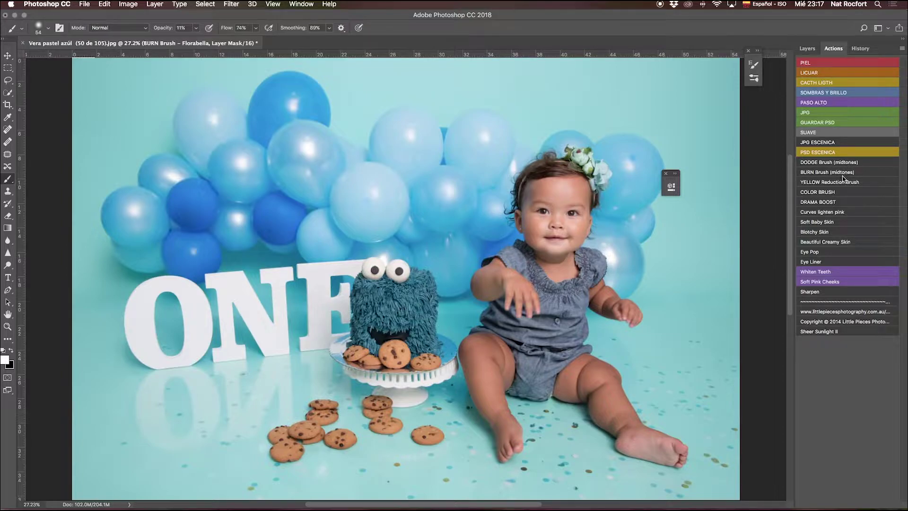
left_click(805, 49)
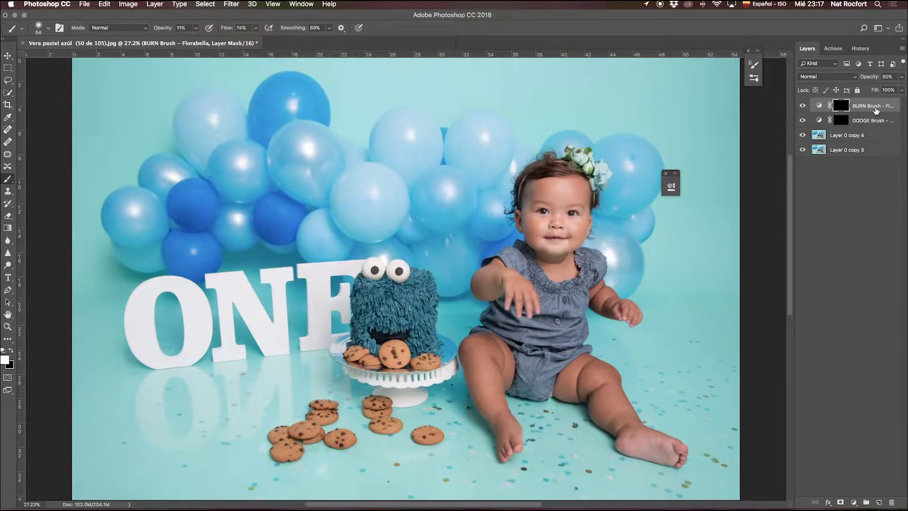
left_click(862, 124)
left_click(864, 107)
Step: Zoom to the face and set a ~153 px brush with lower flow and higher opacity
key("z")
left_click_drag(613, 257, 621, 258)
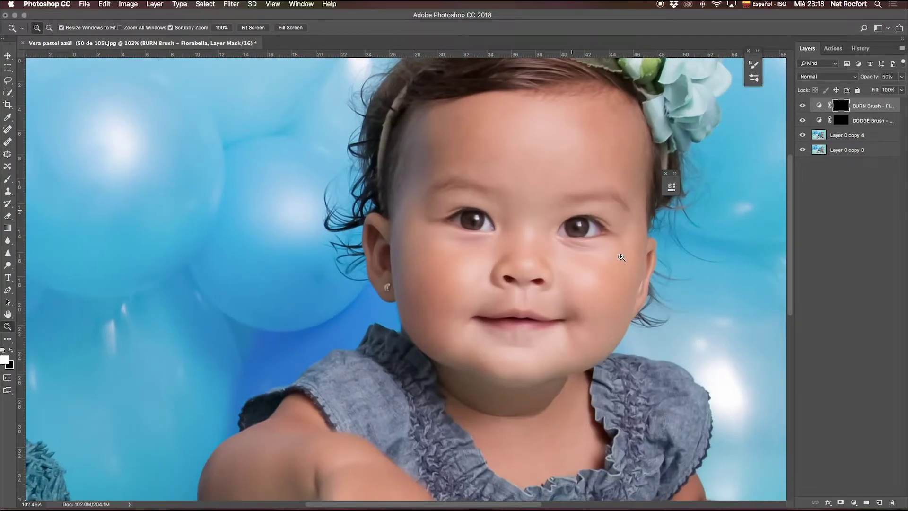
left_click_drag(596, 239, 515, 256)
key("b")
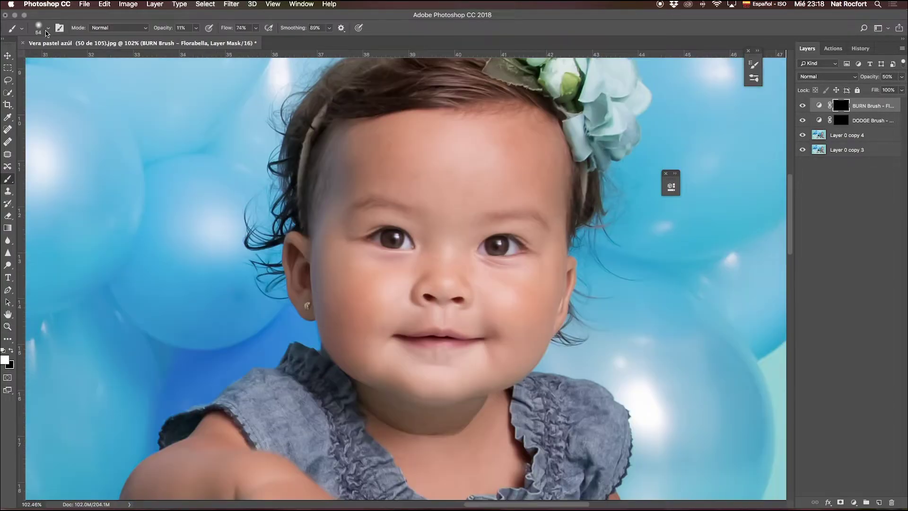
left_click(48, 29)
left_click_drag(79, 57, 89, 57)
mouse_move(252, 31)
left_mouse_down()
mouse_move(233, 40)
mouse_move(247, 41)
mouse_move(216, 39)
left_mouse_up()
left_click(195, 27)
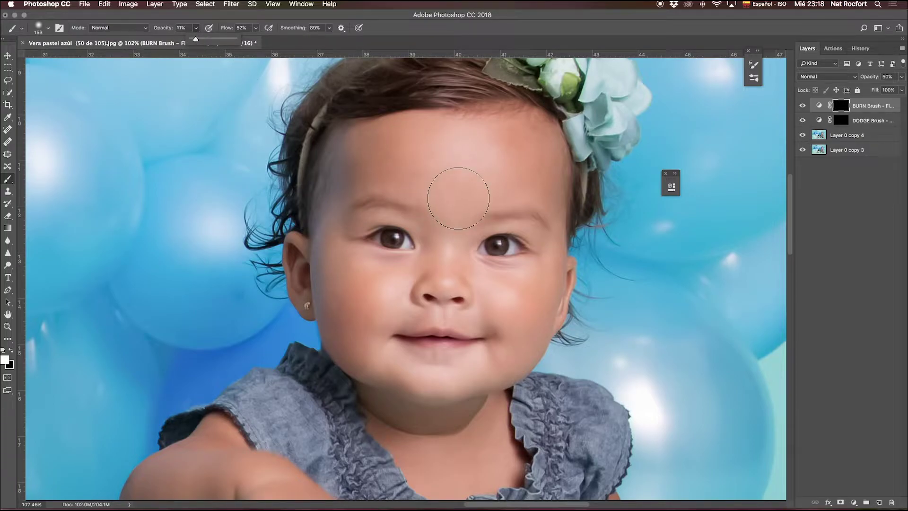
left_click(452, 175)
left_click_drag(464, 157, 452, 143)
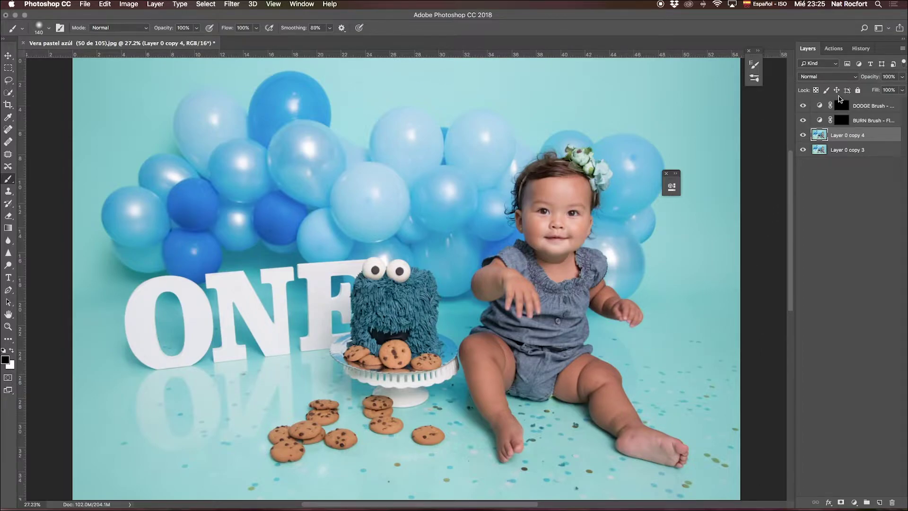
Step: Run the BURN Brush action once more, then drag DODGE Brush above BURN Brush
left_click(841, 105)
left_click(833, 48)
left_click(826, 173)
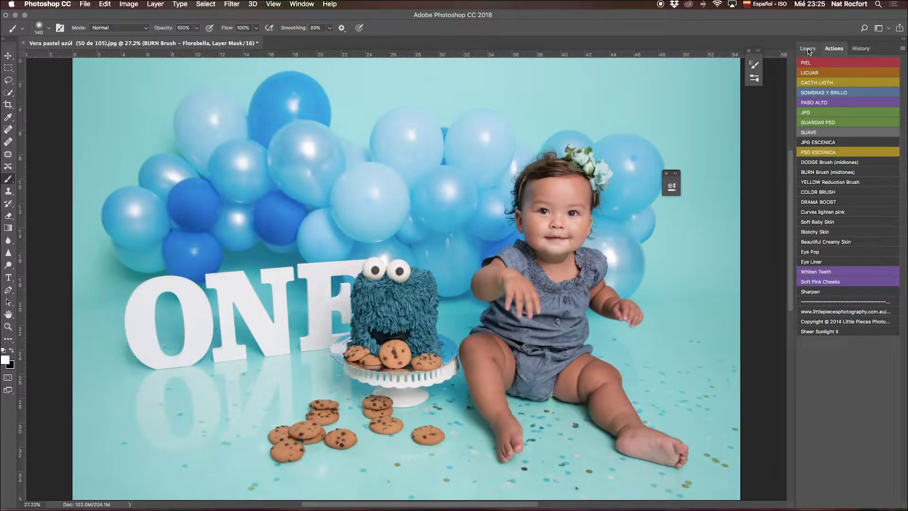
left_click(808, 49)
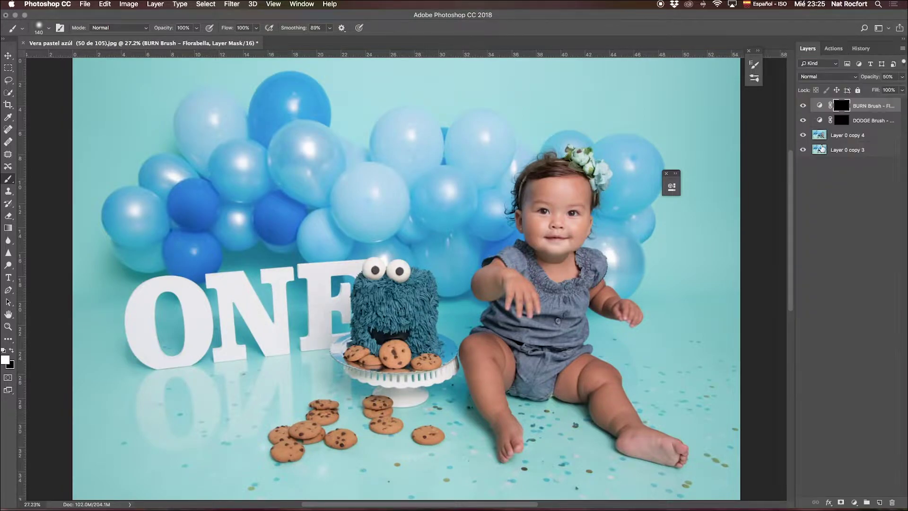
left_click(864, 121)
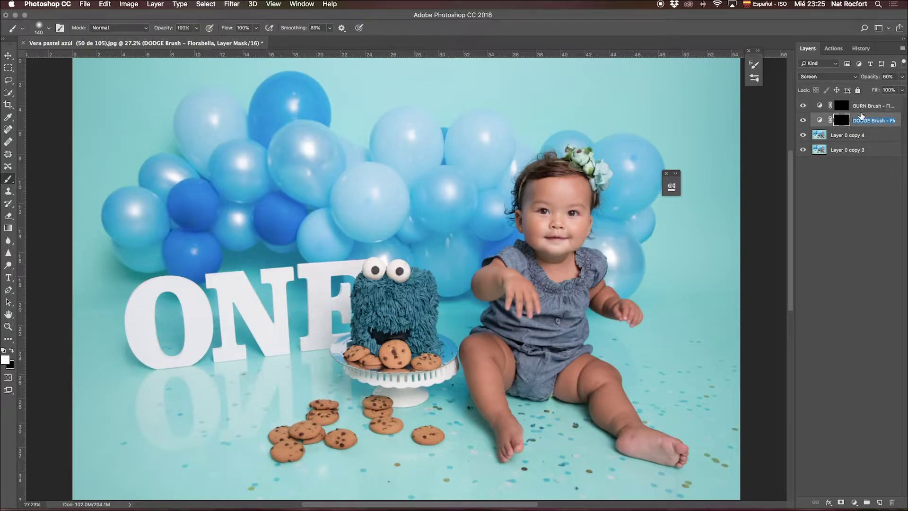
left_click_drag(852, 118, 856, 101)
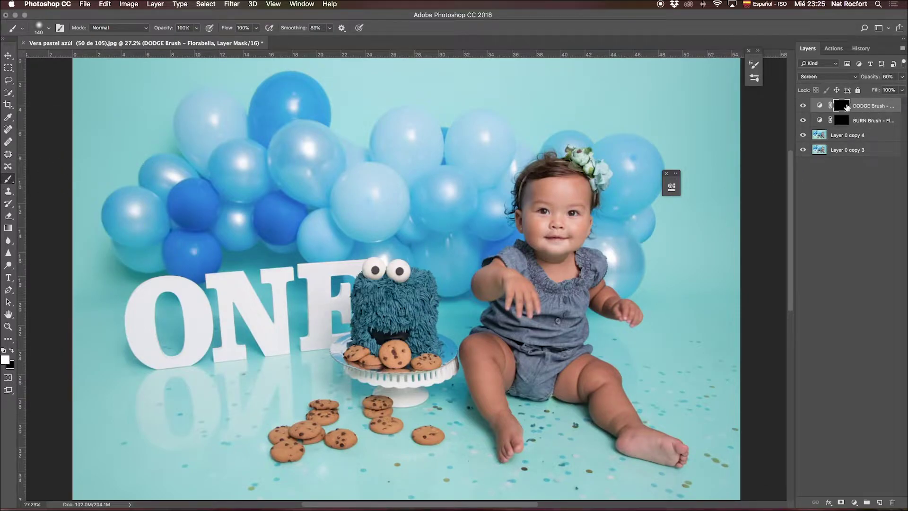
Step: Zoom and pan to centre the baby's face, ending with the Brush tool selected
key("z")
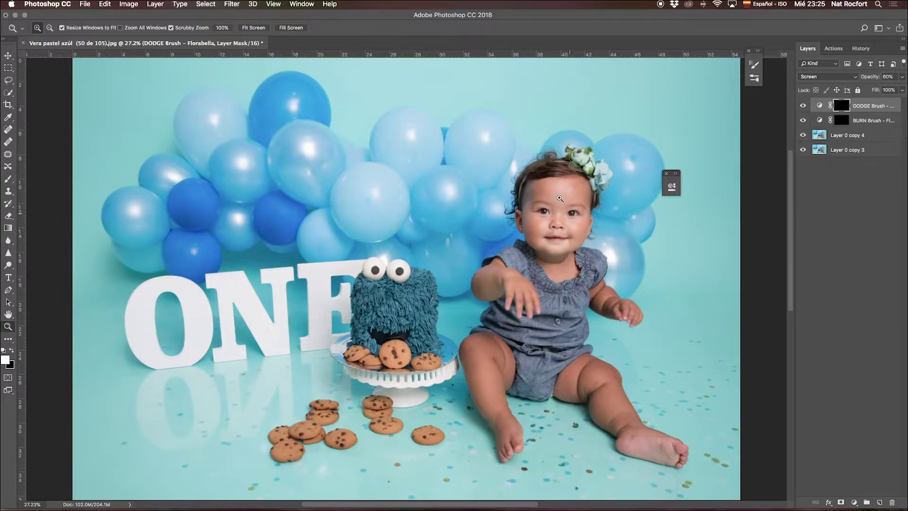
left_click_drag(571, 224, 596, 223)
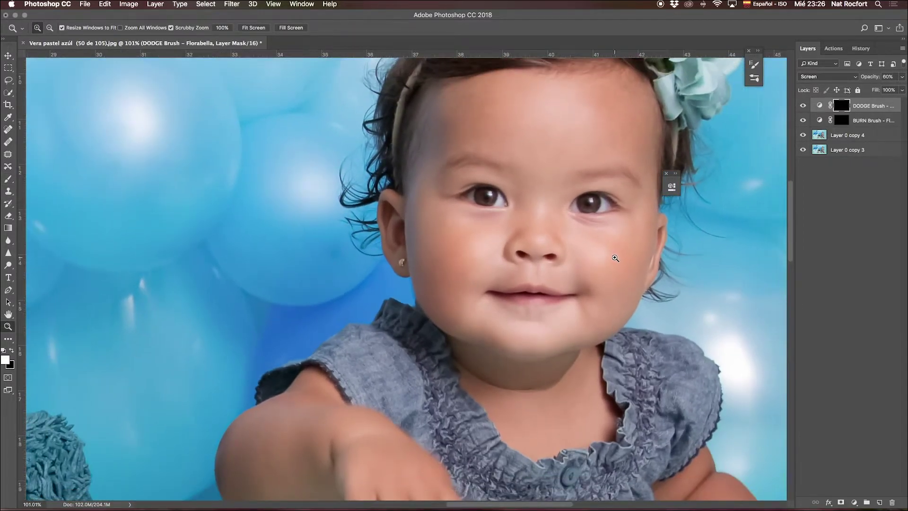
key("h")
left_click_drag(567, 179, 448, 220)
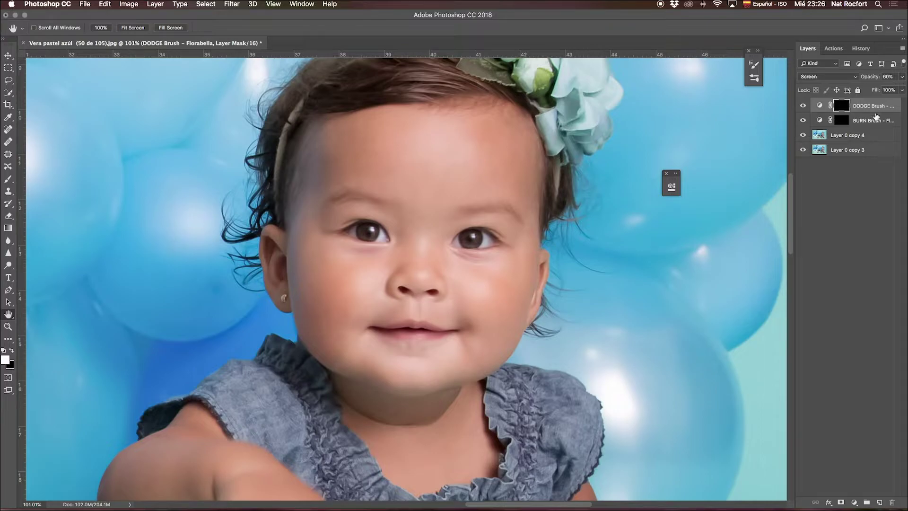
left_click(9, 268)
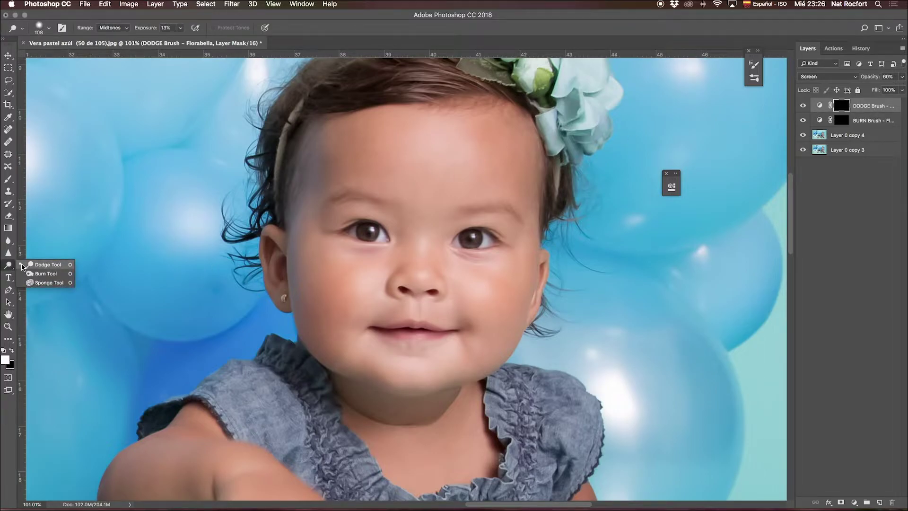
left_click(21, 270)
left_click(9, 267)
left_click(8, 179)
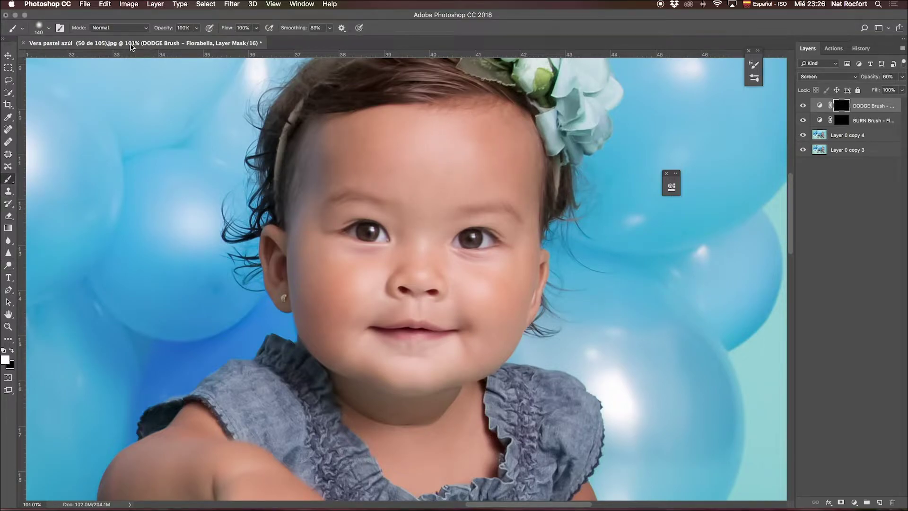
Step: Set the brush to 87 px with low opacity and 65% flow
left_click(42, 27)
left_click_drag(79, 54, 77, 56)
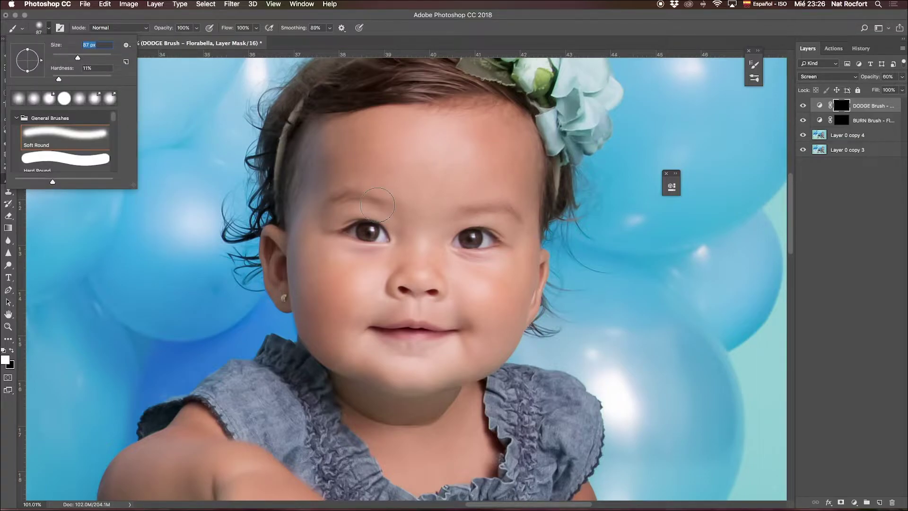
left_click(194, 29)
left_click_drag(174, 42, 157, 42)
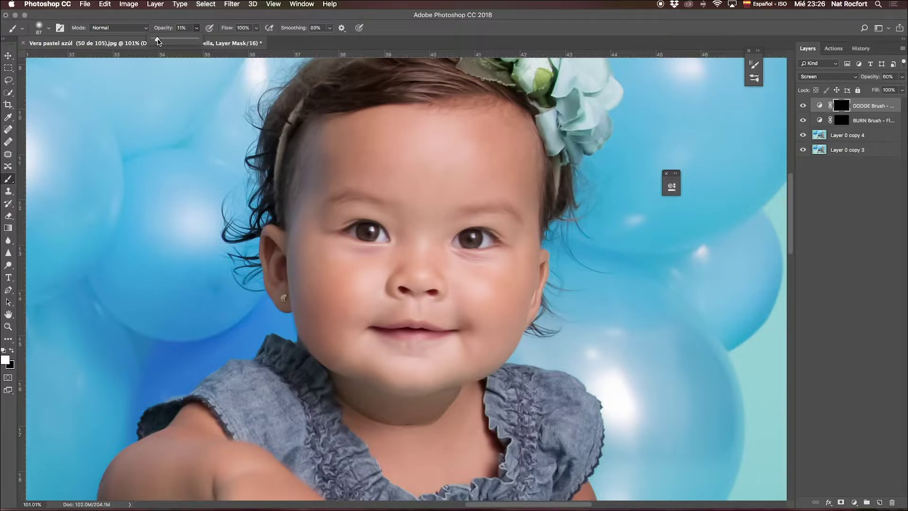
left_click(257, 28)
left_click_drag(256, 40, 238, 42)
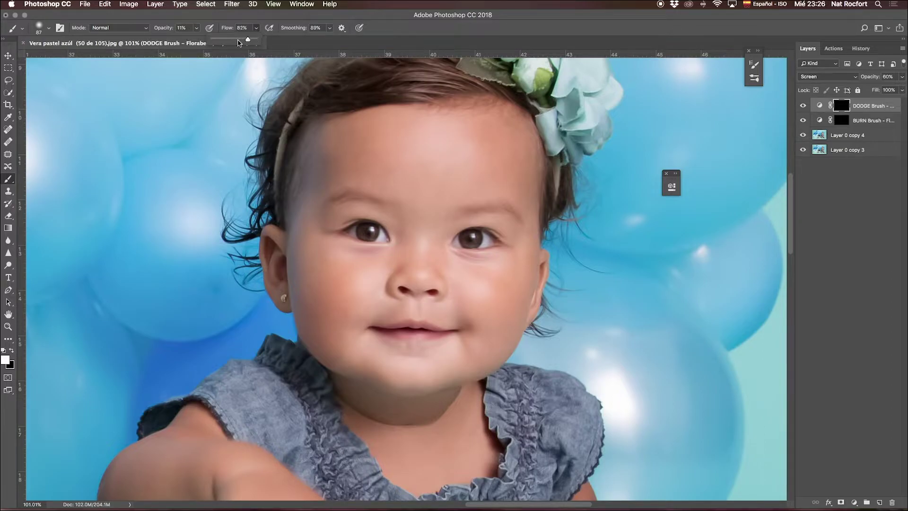
left_click(426, 139)
Step: Paint white on the DODGE mask over the forehead, between the brows and both cheeks
mouse_move(452, 169)
left_mouse_down()
mouse_move(406, 122)
mouse_move(446, 171)
mouse_move(399, 146)
mouse_move(443, 159)
mouse_move(413, 177)
mouse_move(416, 158)
mouse_move(458, 138)
mouse_move(469, 188)
mouse_move(421, 154)
mouse_move(392, 111)
mouse_move(369, 129)
left_mouse_up()
mouse_move(516, 153)
left_mouse_down()
mouse_move(450, 148)
mouse_move(502, 142)
mouse_move(462, 136)
mouse_move(435, 172)
mouse_move(427, 154)
mouse_move(422, 196)
left_mouse_up()
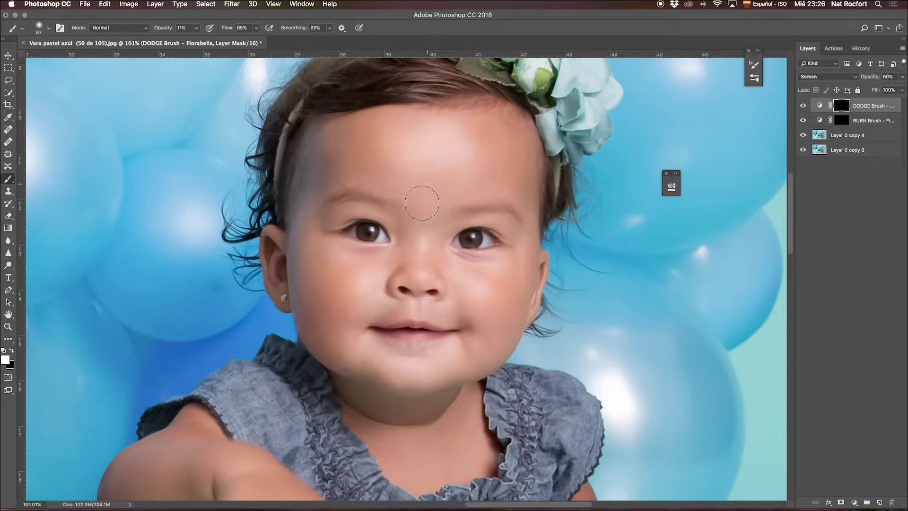
mouse_move(393, 364)
left_mouse_down()
mouse_move(373, 351)
mouse_move(435, 361)
mouse_move(415, 364)
left_mouse_up()
mouse_move(364, 268)
left_mouse_down()
mouse_move(362, 293)
mouse_move(365, 263)
mouse_move(350, 255)
left_mouse_up()
mouse_move(450, 271)
left_mouse_down()
mouse_move(462, 264)
mouse_move(461, 308)
mouse_move(481, 271)
mouse_move(511, 260)
mouse_move(523, 274)
mouse_move(460, 312)
mouse_move(454, 355)
mouse_move(385, 352)
mouse_move(410, 302)
left_mouse_up()
Step: Scroll down the body, fit the whole photo in the window and hide the dodge layer
scroll(497, 431, "down", 1)
scroll(520, 402, "down", 1)
scroll(568, 369, "down", 3)
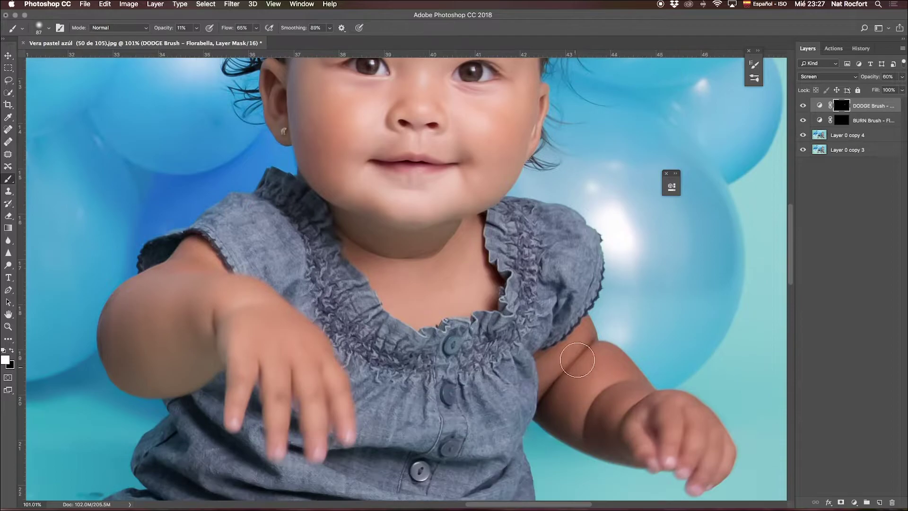
left_click(49, 27)
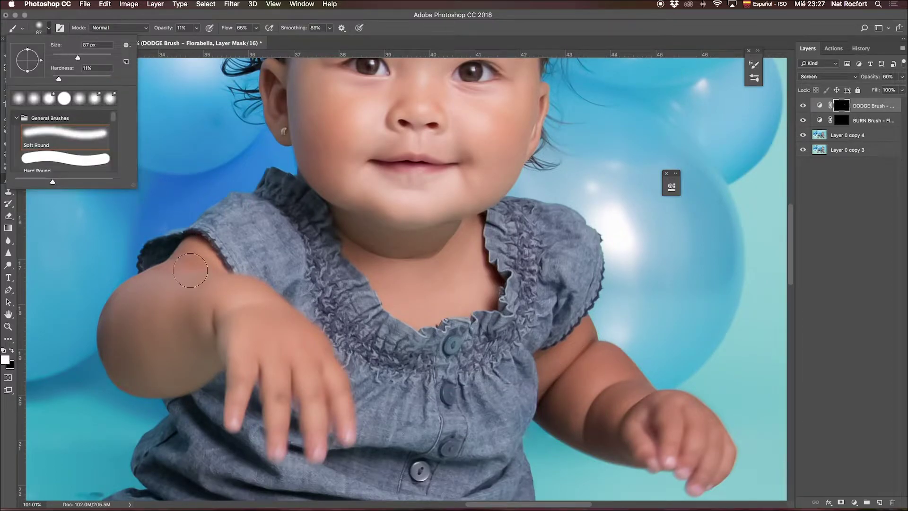
left_click(203, 265)
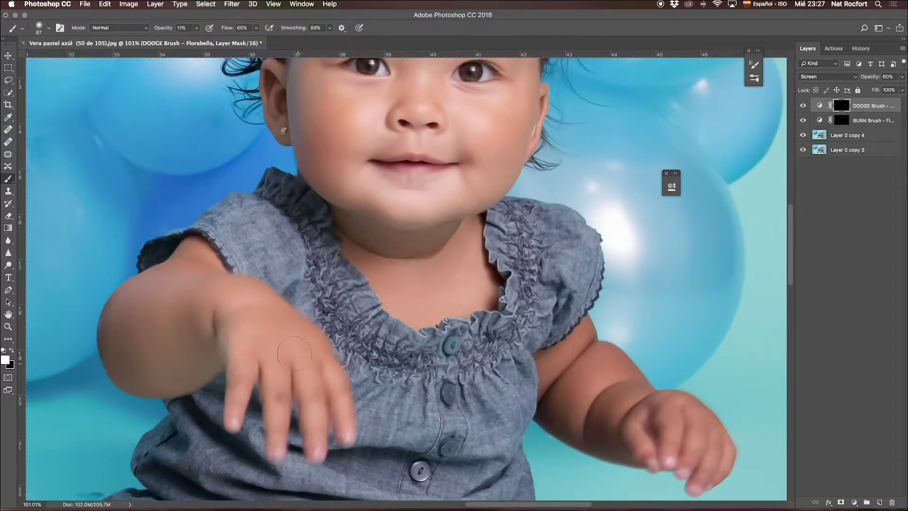
scroll(257, 298, "down", 2)
scroll(634, 269, "down", 2)
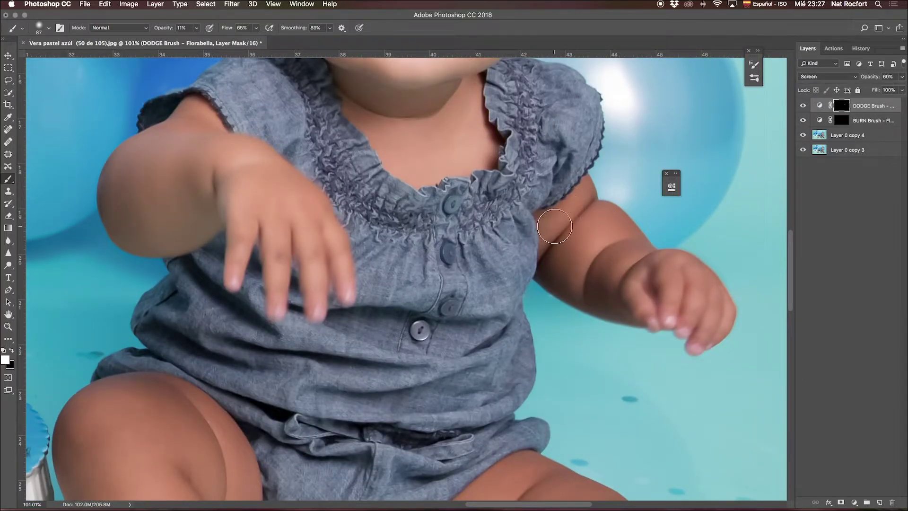
scroll(472, 213, "down", 1)
scroll(203, 231, "down", 2)
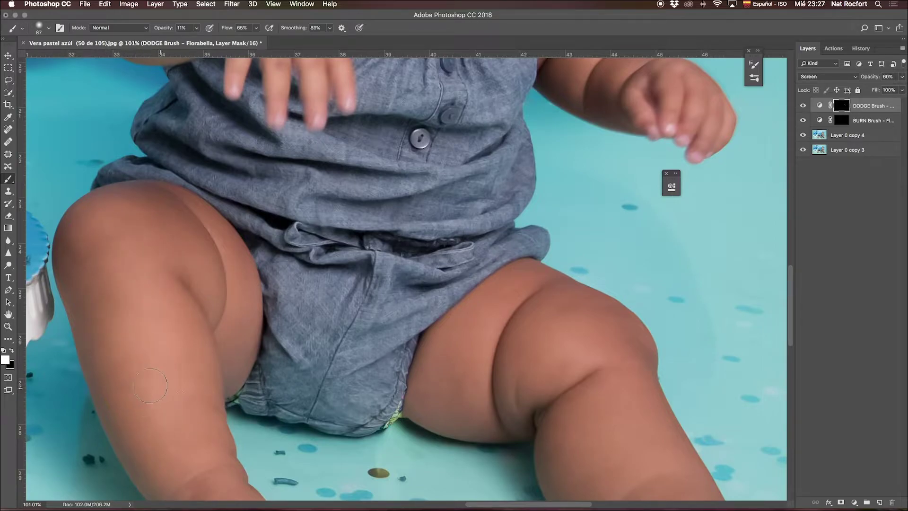
scroll(198, 425, "down", 3)
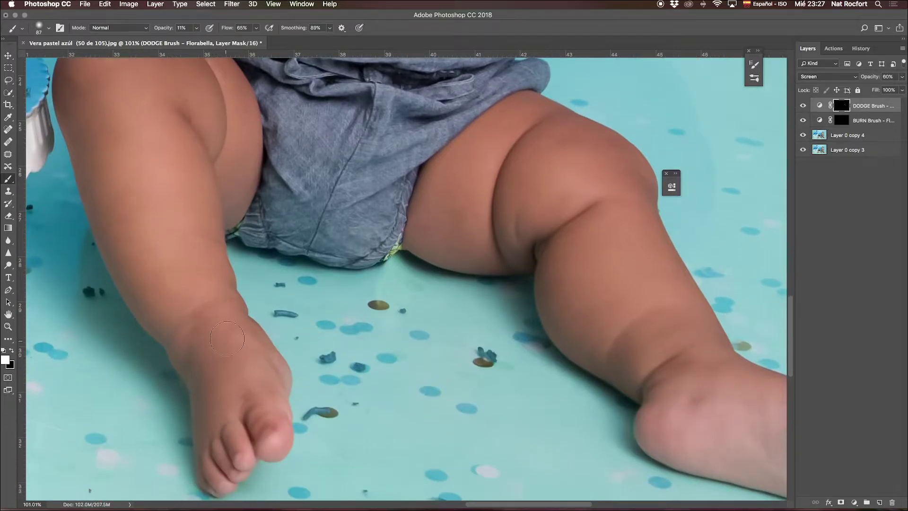
key("super+0")
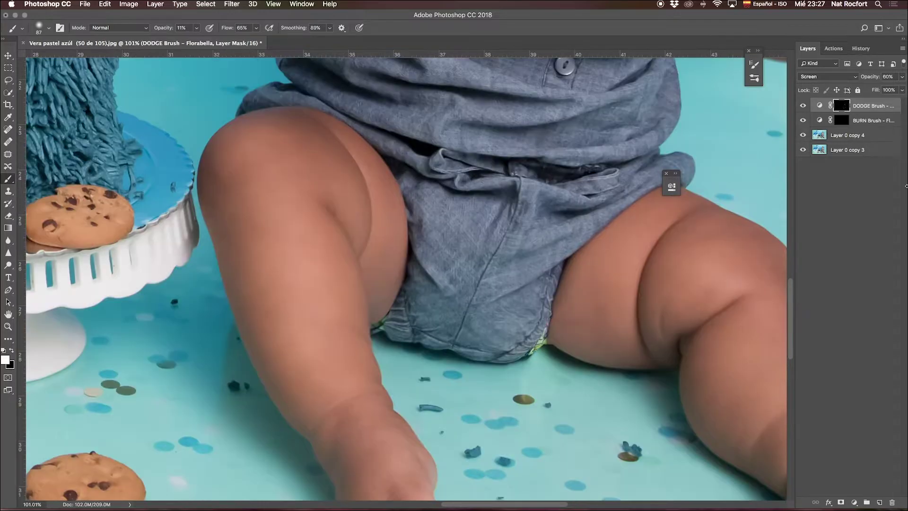
left_click(803, 105)
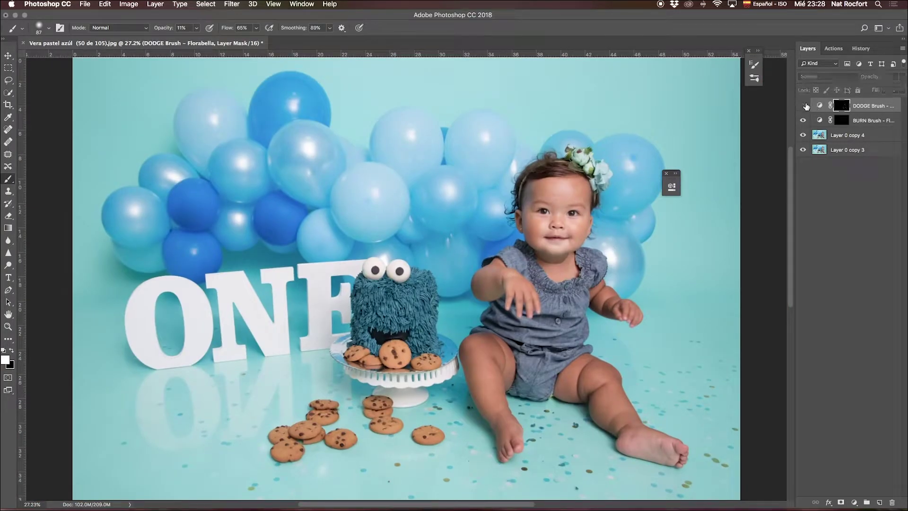
Step: Toggle the DODGE layer's visibility repeatedly to compare before and after
left_click(804, 105)
left_click(804, 105)
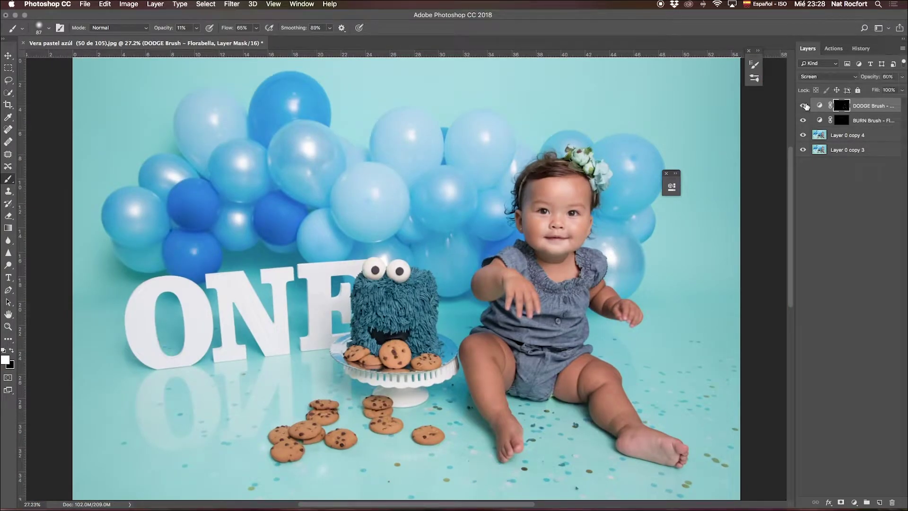
left_click(804, 106)
left_click(804, 105)
left_click(803, 105)
Step: Zoom and pan around the baby's face and return to the Brush tool
key("z")
mouse_move(573, 239)
left_mouse_down()
mouse_move(632, 244)
mouse_move(619, 239)
left_mouse_up()
key("h")
mouse_move(653, 209)
left_mouse_down()
mouse_move(522, 235)
mouse_move(505, 247)
left_mouse_up()
key("ctrl+r")
left_click(8, 179)
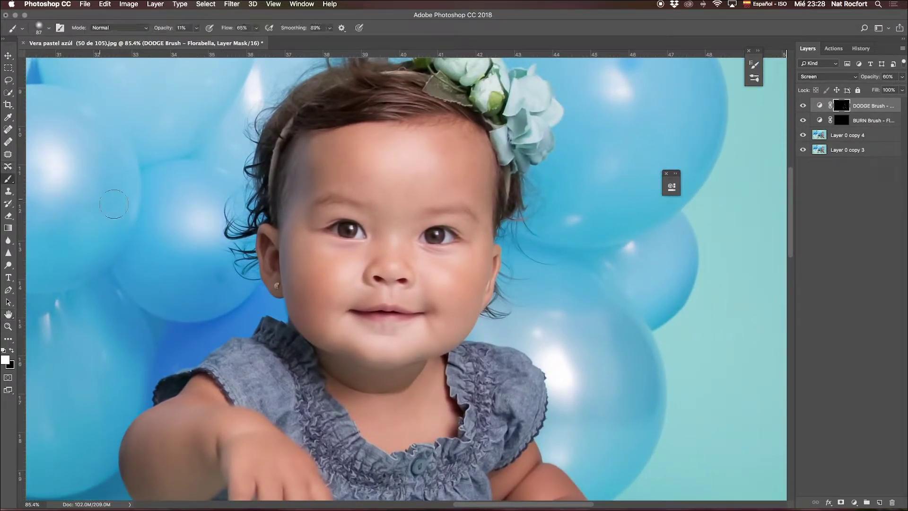
Step: Set the brush to 52 px at 12% opacity, later shrinking it to 20 px
left_click(51, 31)
left_click_drag(77, 57, 67, 58)
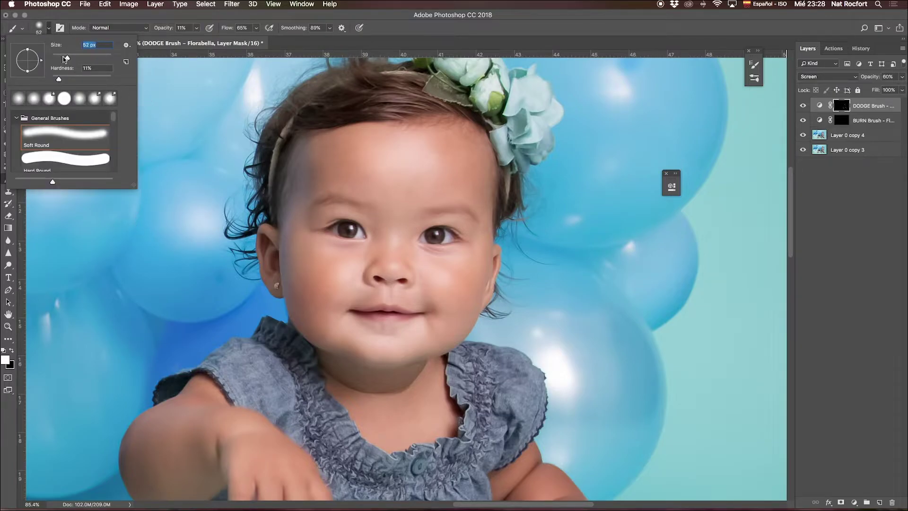
left_click(194, 30)
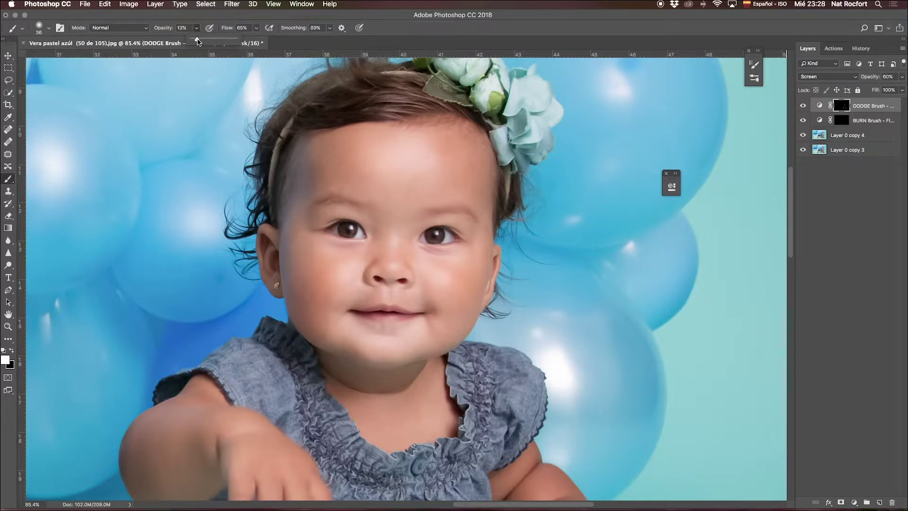
left_click(348, 210)
left_click(49, 32)
left_click_drag(61, 57, 57, 57)
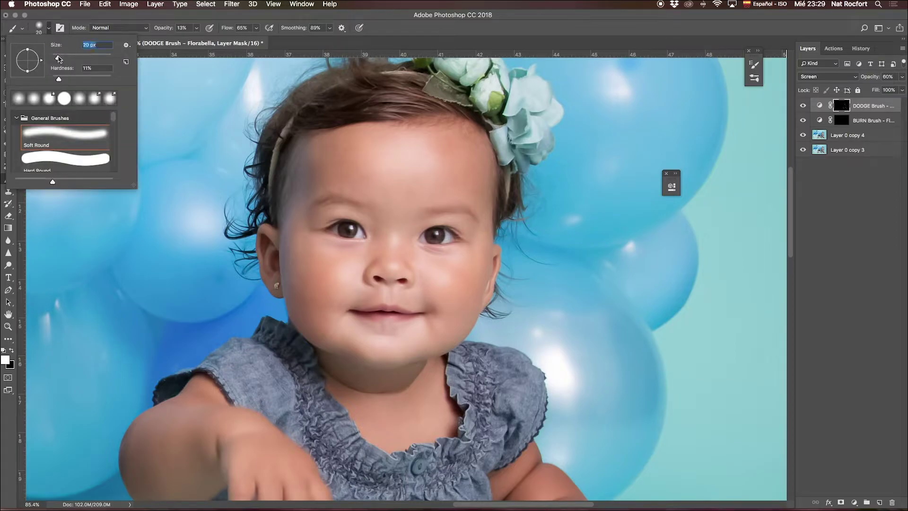
left_click(385, 293)
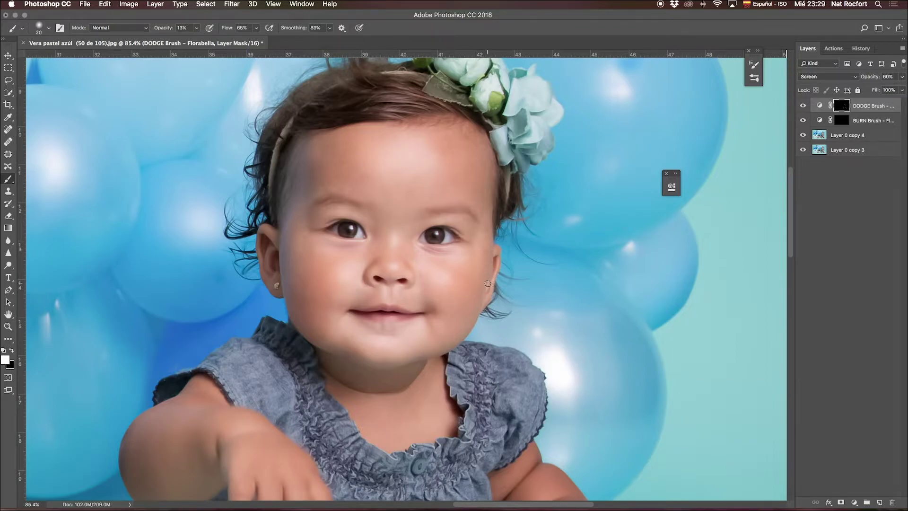
Step: Toggle the DODGE layer on and off to compare the forehead
scroll(508, 193, "up", 2)
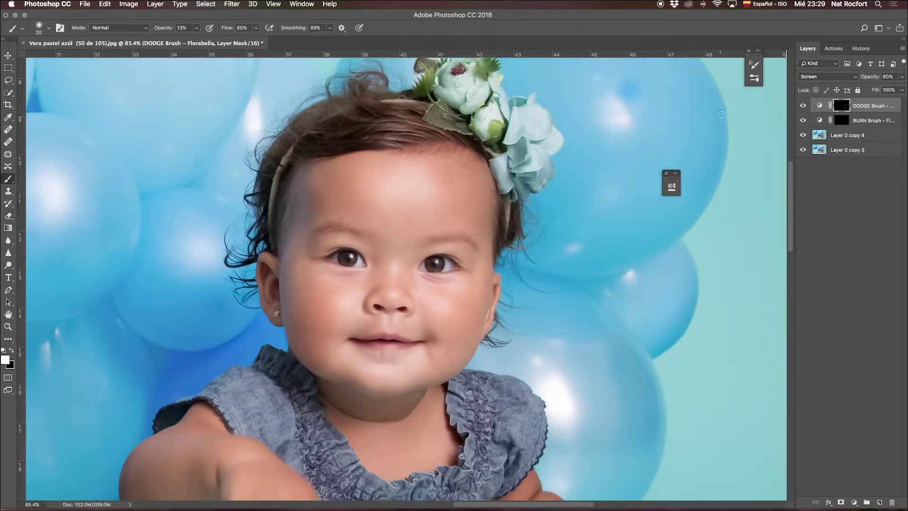
left_click(803, 106)
left_click(803, 105)
left_click(803, 106)
left_click(803, 106)
Step: Enlarge the brush to 140 px with a few percent opacity and 53% flow
left_click(48, 28)
left_click(88, 57)
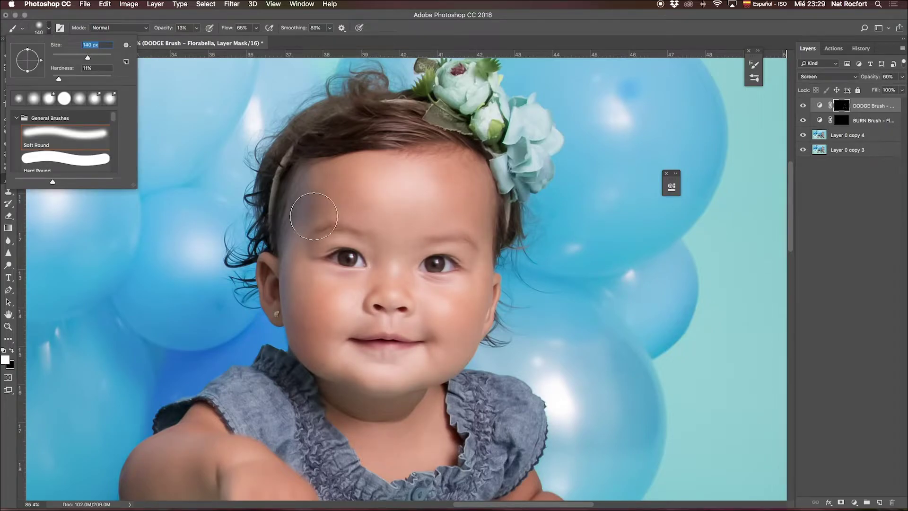
left_click(197, 28)
left_click_drag(195, 40, 193, 41)
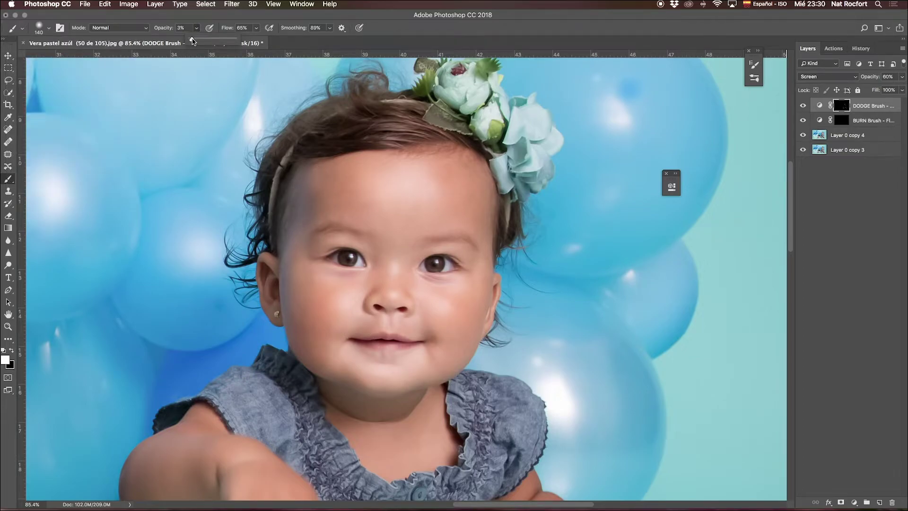
left_click(256, 28)
left_click_drag(203, 41, 196, 41)
left_click(340, 204)
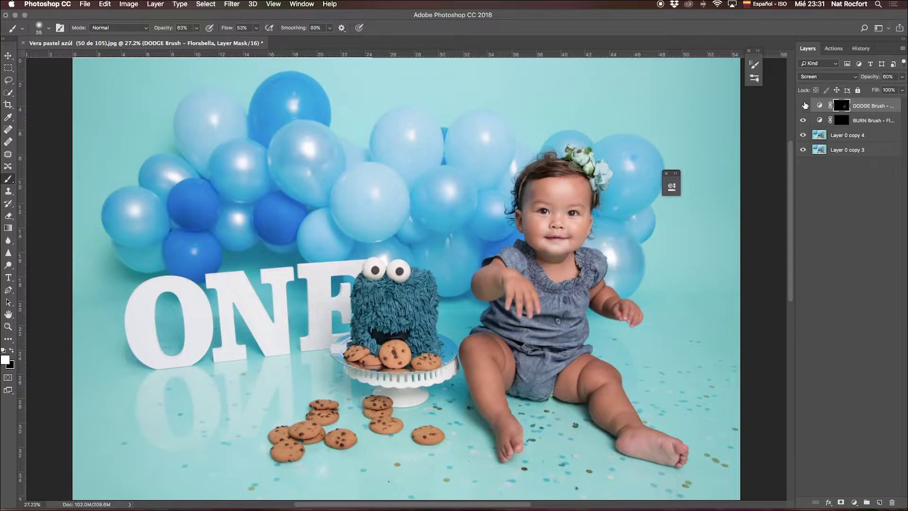
Step: Toggle the DODGE layer to compare the face, then zoom in on it
left_click(803, 106)
left_click(803, 106)
key("z")
left_click_drag(586, 219, 625, 271)
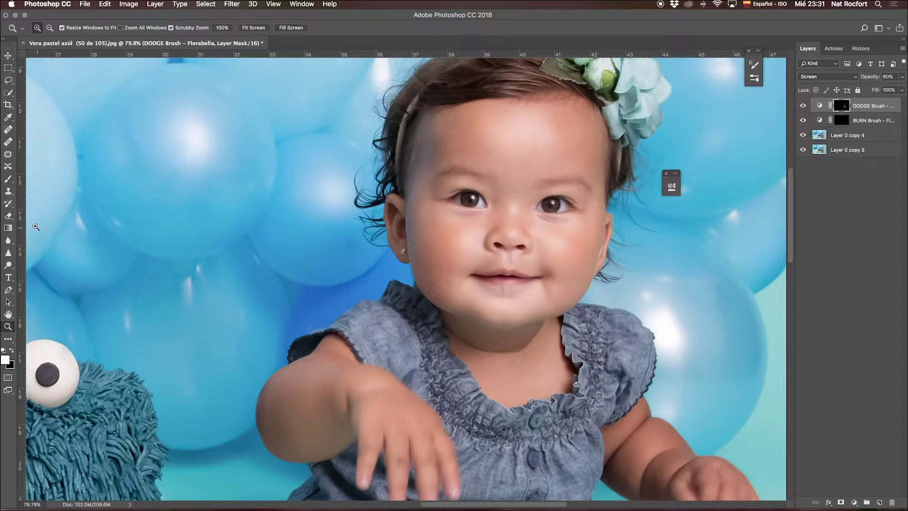
Step: Select the BURN Brush mask and set the brush to about 17% opacity and 65% flow
left_click(842, 121)
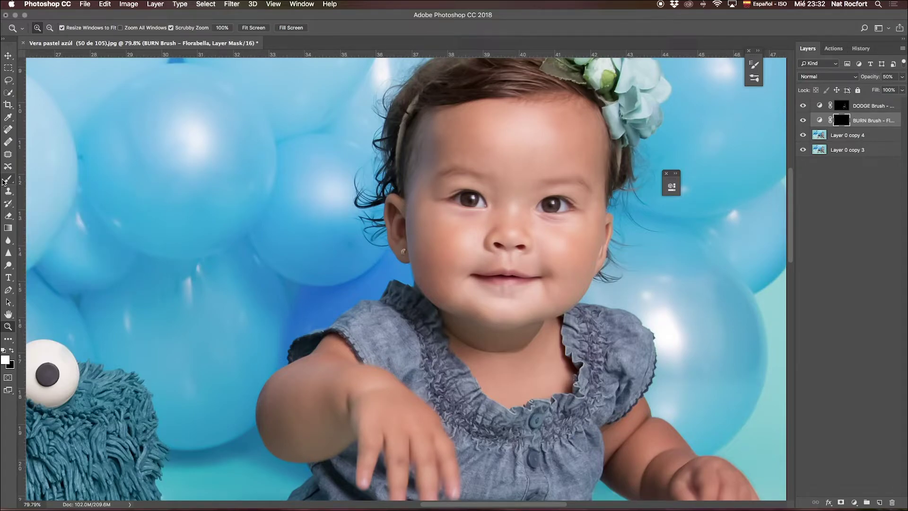
left_click(4, 182)
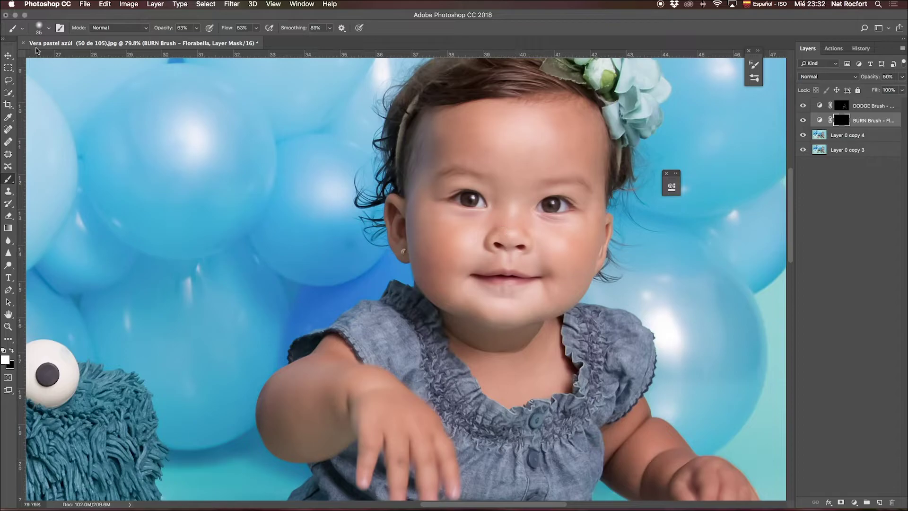
left_click(197, 30)
left_click_drag(179, 40, 177, 40)
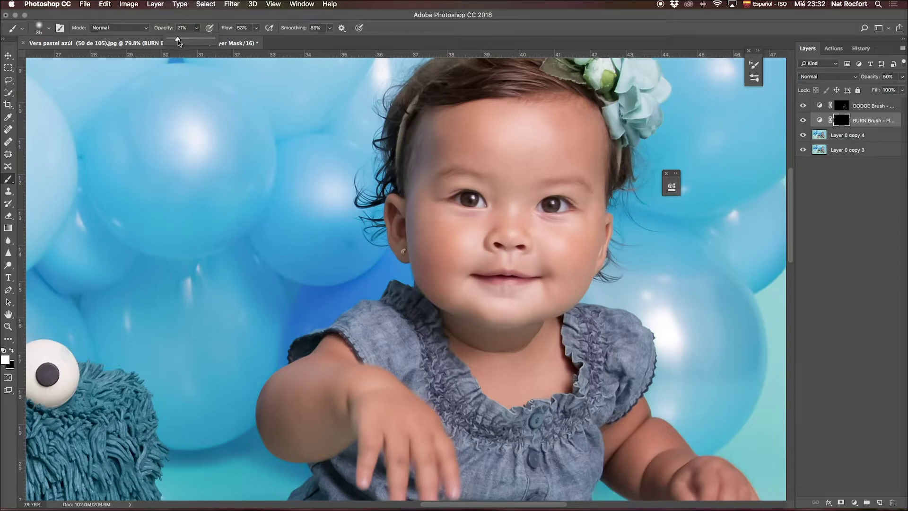
left_click(256, 28)
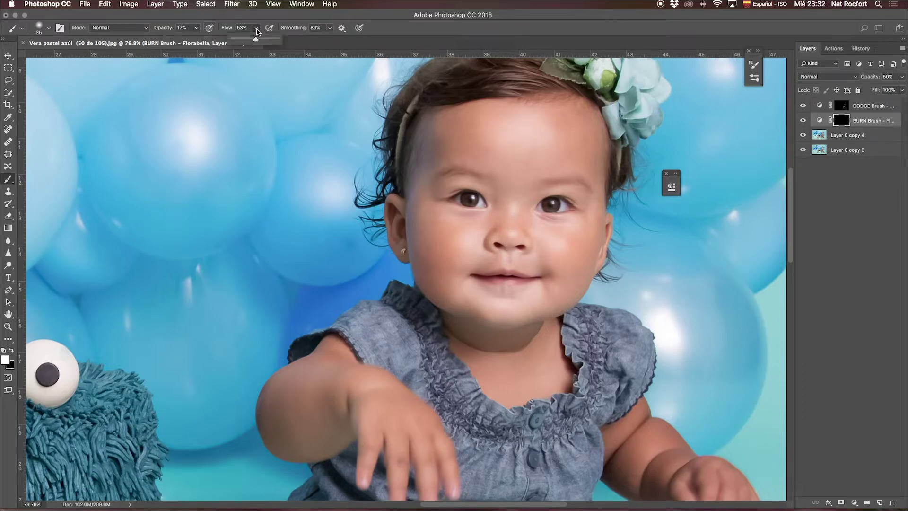
left_click_drag(256, 40, 261, 40)
left_click(48, 28)
left_click_drag(79, 59, 90, 58)
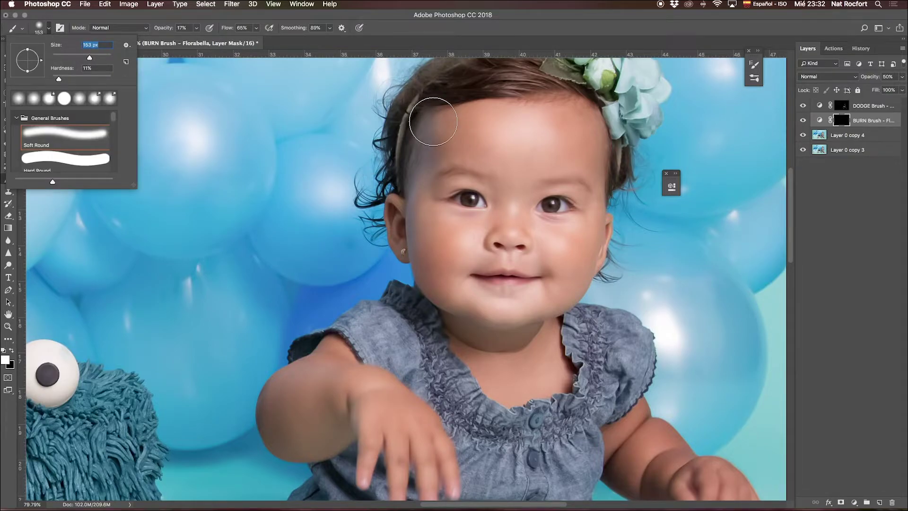
left_click_drag(90, 57, 86, 57)
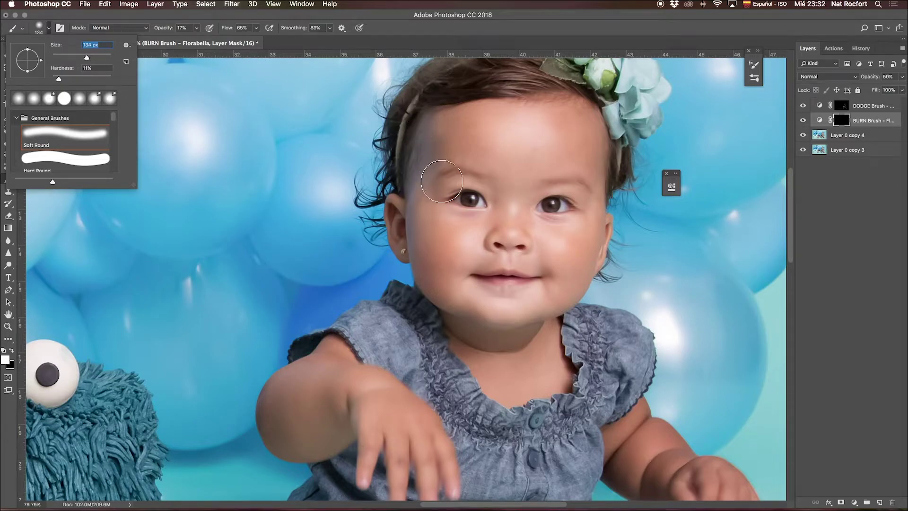
left_click(420, 156)
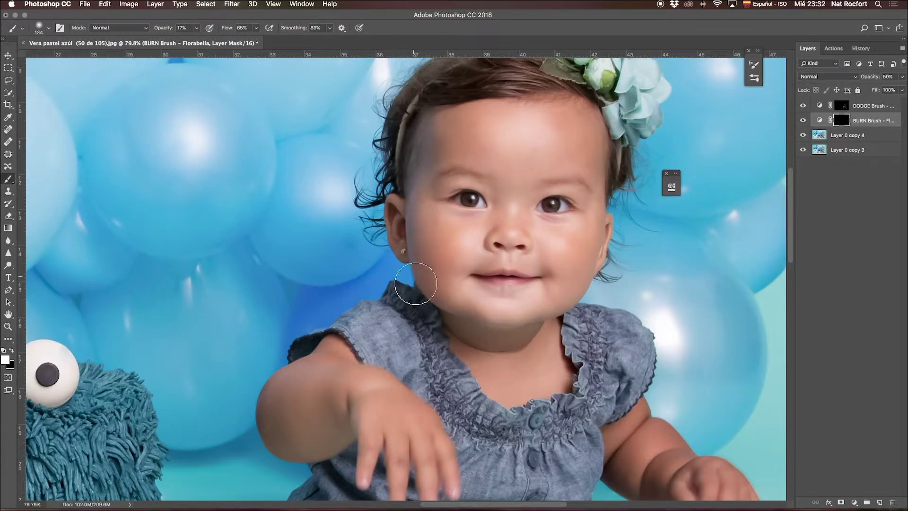
Step: Darken the shadows along the inner left leg and under the chin
scroll(221, 229, "down", 10)
key("bracketleft")
key("bracketleft")
key("bracketleft")
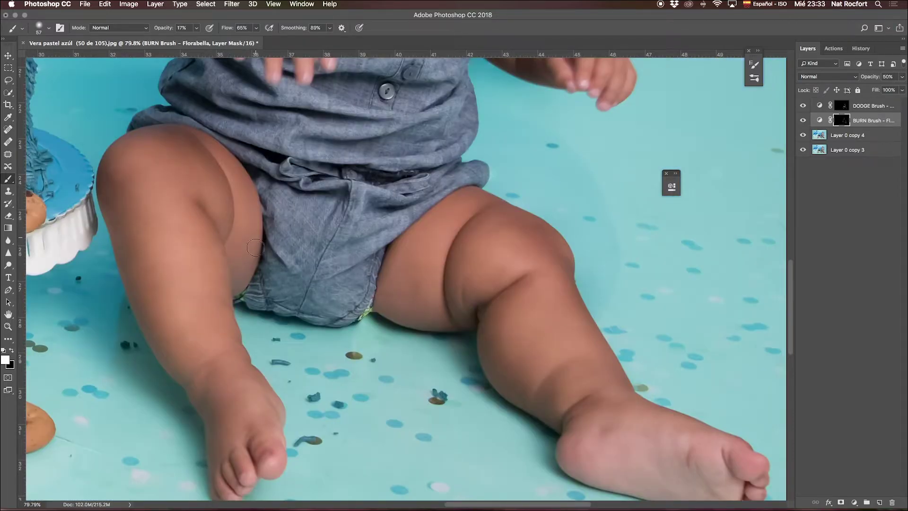
left_click_drag(264, 230, 234, 344)
scroll(267, 364, "up", 2)
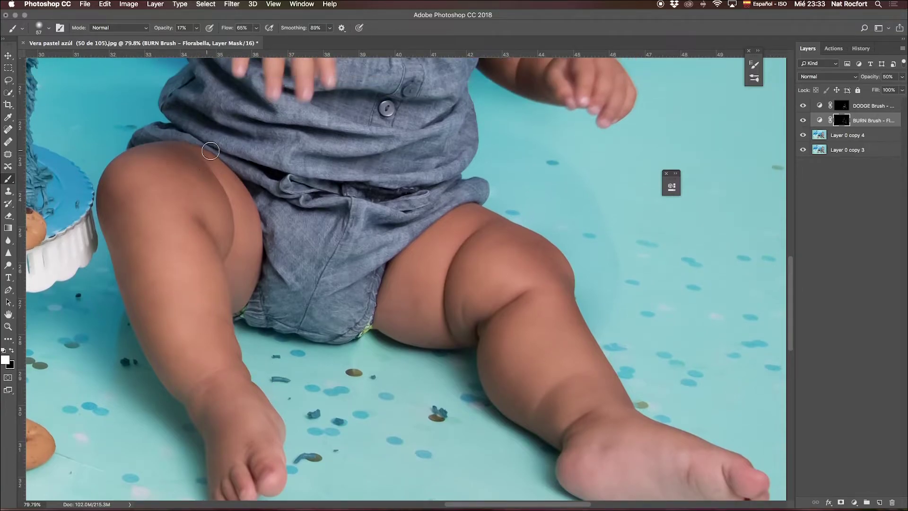
scroll(293, 210, "up", 5)
scroll(302, 228, "up", 4)
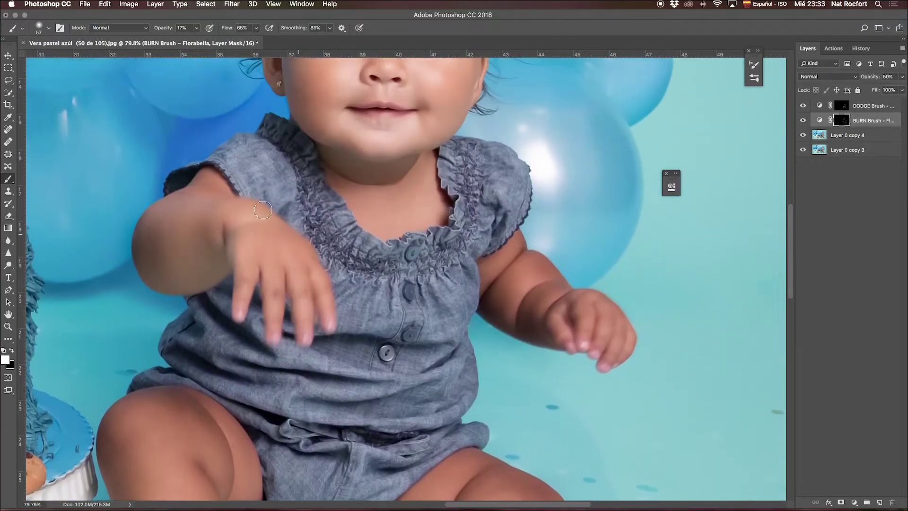
scroll(331, 244, "up", 5)
left_click_drag(371, 270, 407, 279)
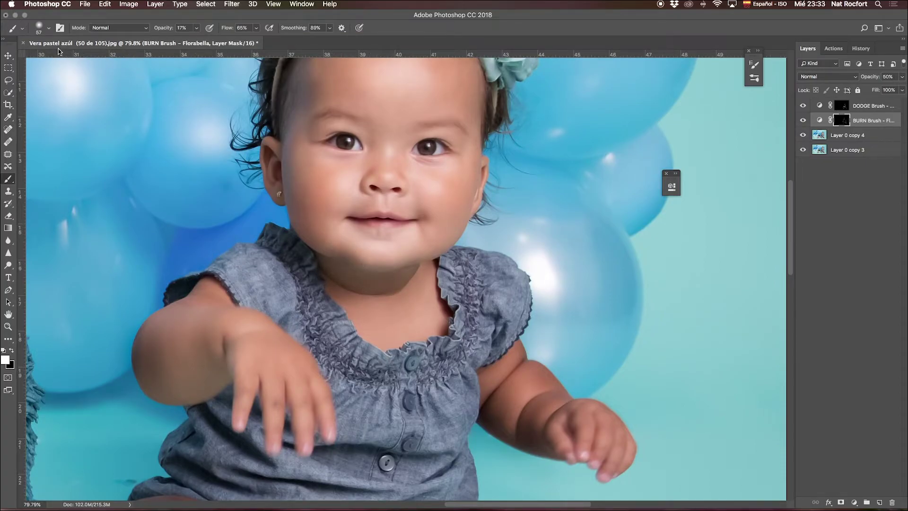
Step: Shrink the brush to a fine tip with 8% opacity
left_click(48, 28)
left_click_drag(60, 58, 57, 58)
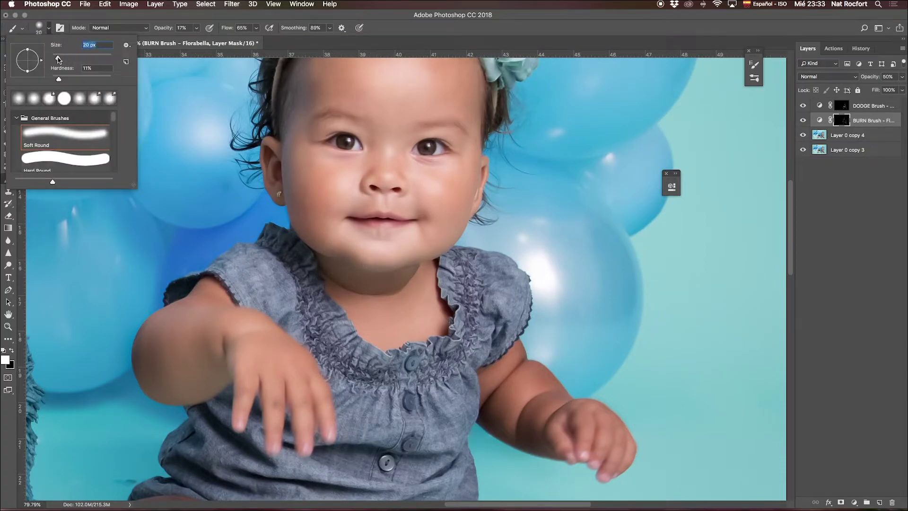
left_click(196, 27)
left_click_drag(196, 27, 193, 44)
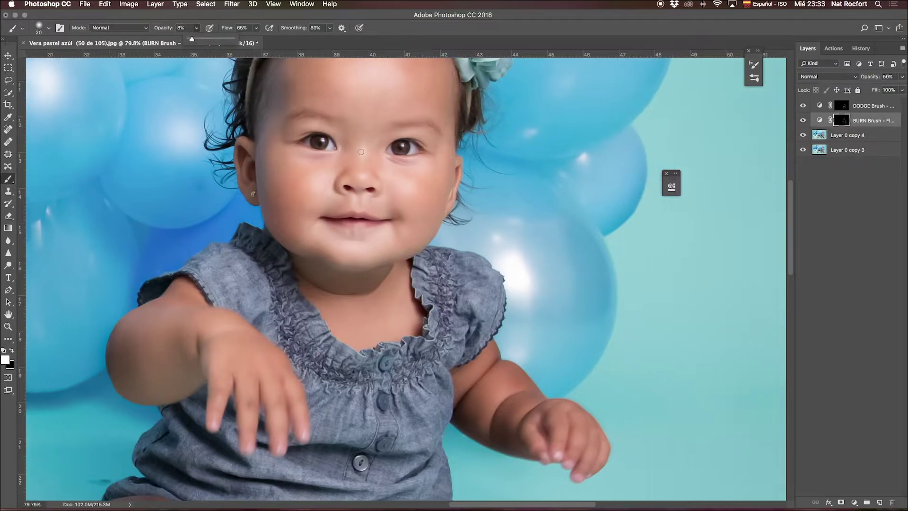
scroll(358, 171, "right", 5)
scroll(358, 172, "up", 3)
Step: Darken the line between the lips and the ear's shadow, then toggle BURN to compare
left_click(343, 164)
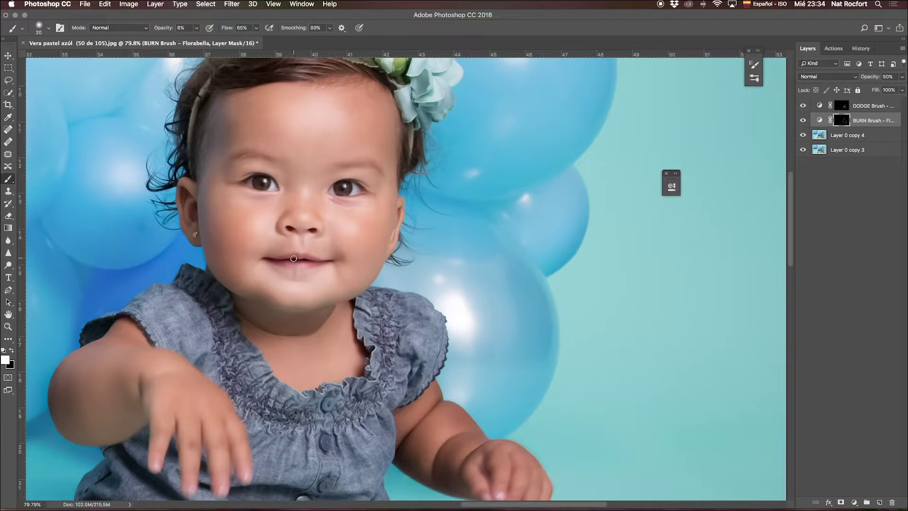
left_click_drag(296, 261, 320, 264)
mouse_move(196, 204)
left_mouse_down()
mouse_move(192, 225)
mouse_move(185, 208)
left_mouse_up()
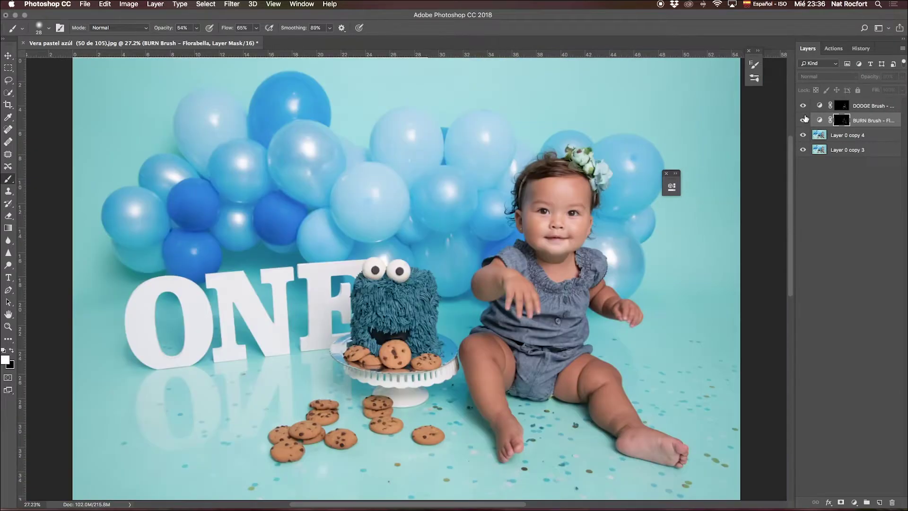
left_click(804, 120)
left_click(804, 120)
left_click(803, 119)
Step: Flatten the image and convert the Background into an unlocked Layer 0
left_click(803, 120)
left_click(847, 134)
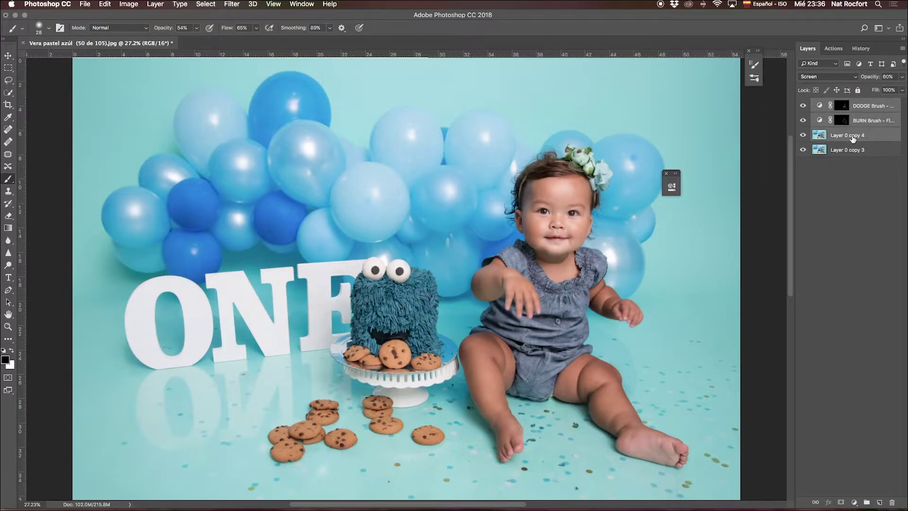
right_click(852, 137)
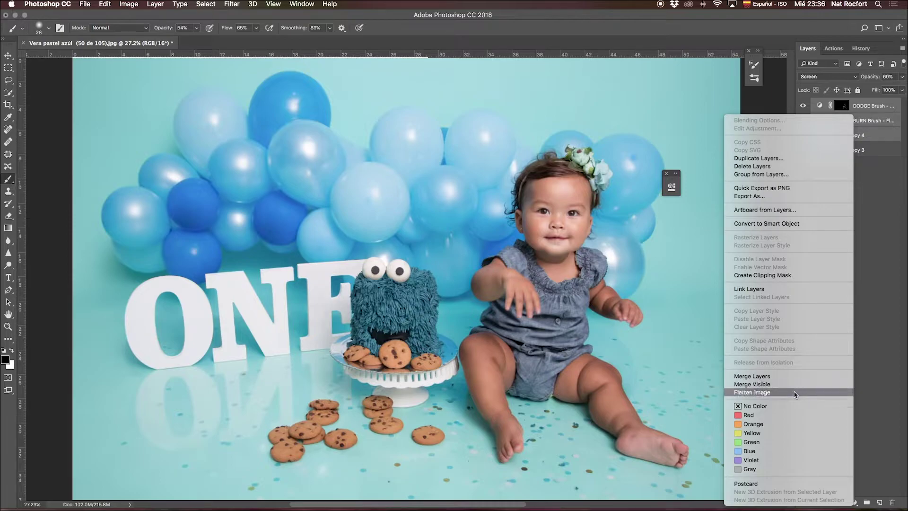
left_click(794, 393)
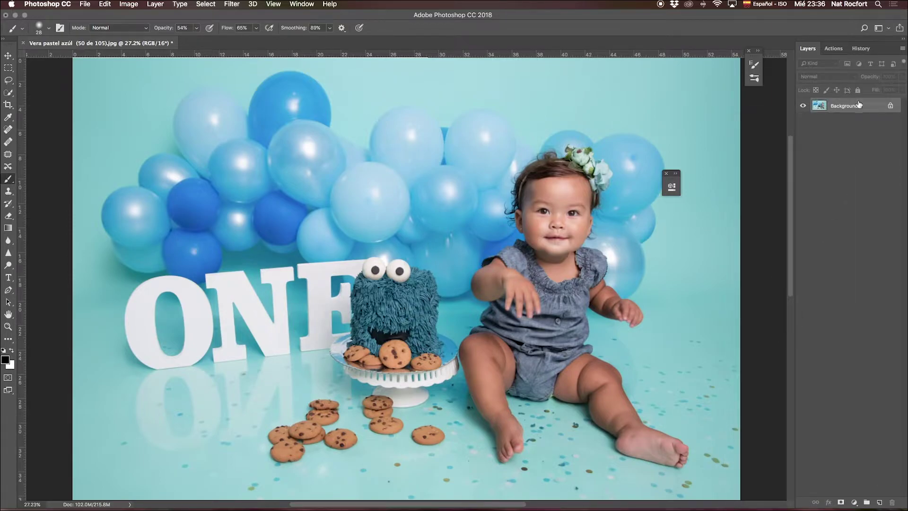
double_click(859, 105)
left_click(532, 230)
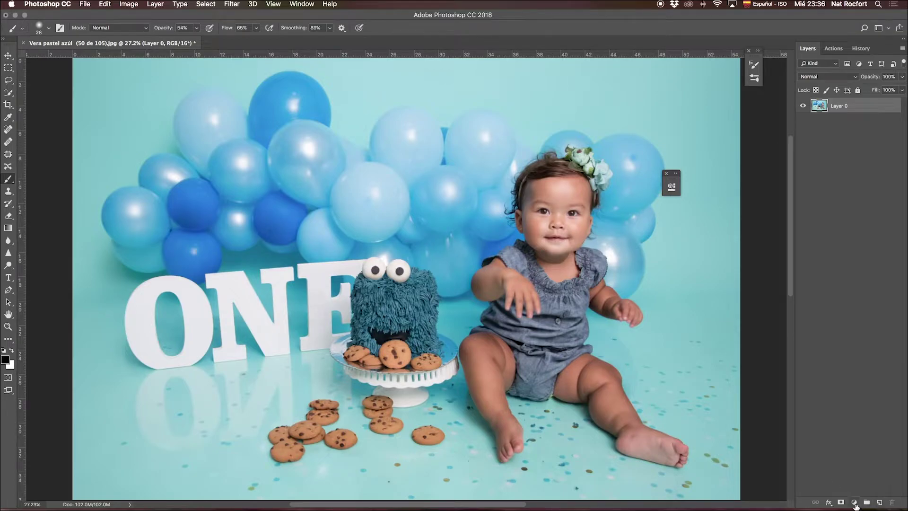
Step: Add a Curves adjustment layer that brightens the highlights and slightly deepens the shadows
left_click(854, 502)
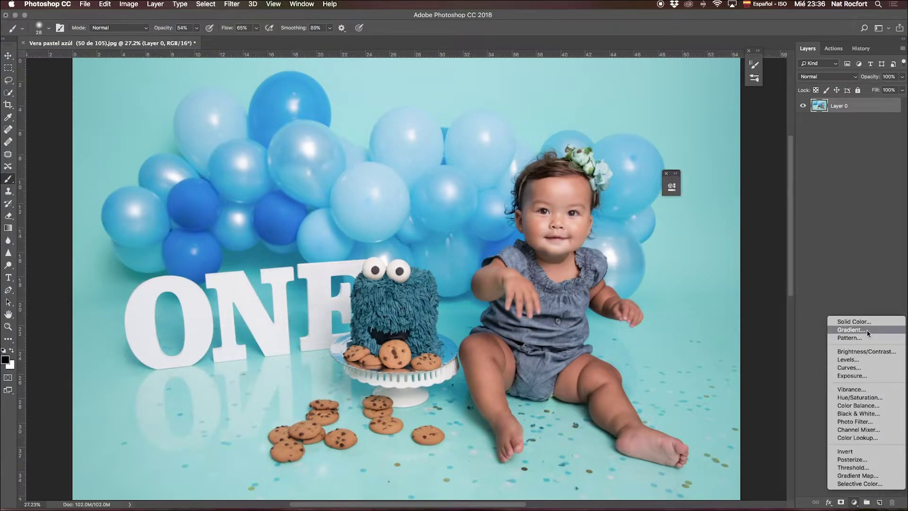
left_click(591, 119)
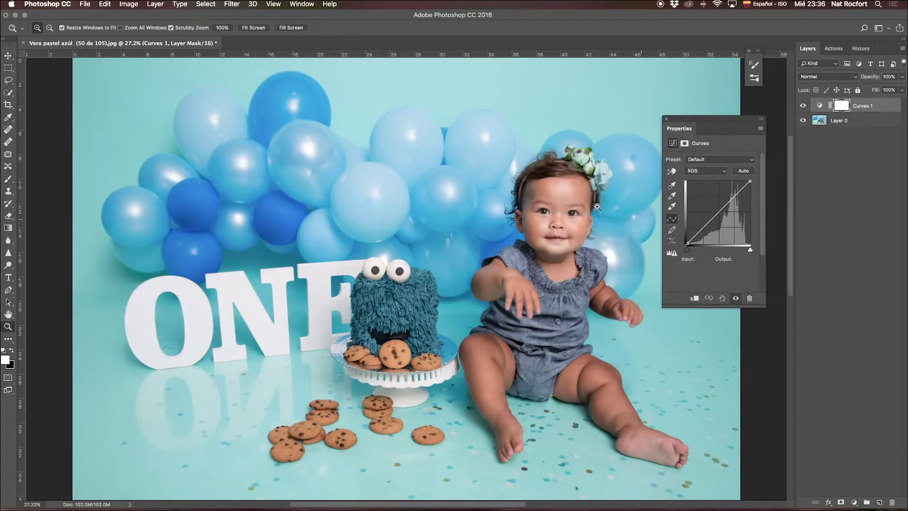
key("z")
left_click_drag(560, 218, 613, 279)
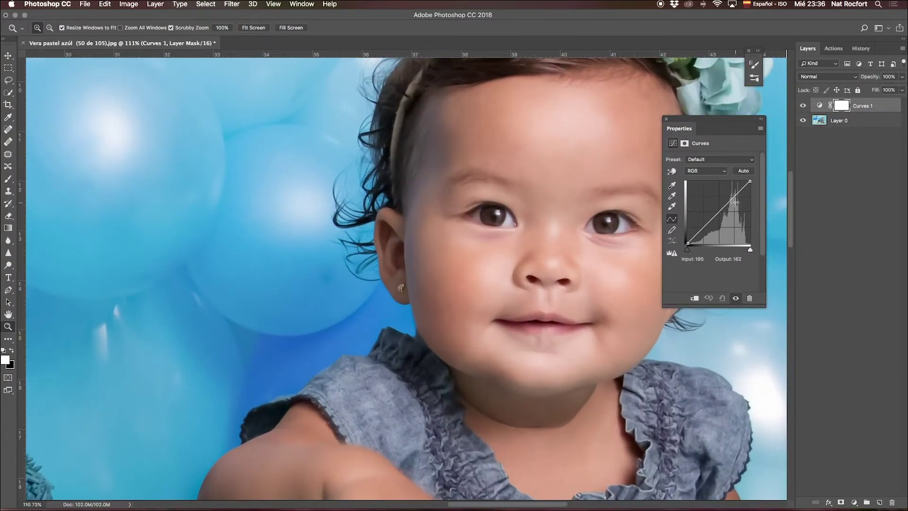
left_click_drag(749, 181, 736, 174)
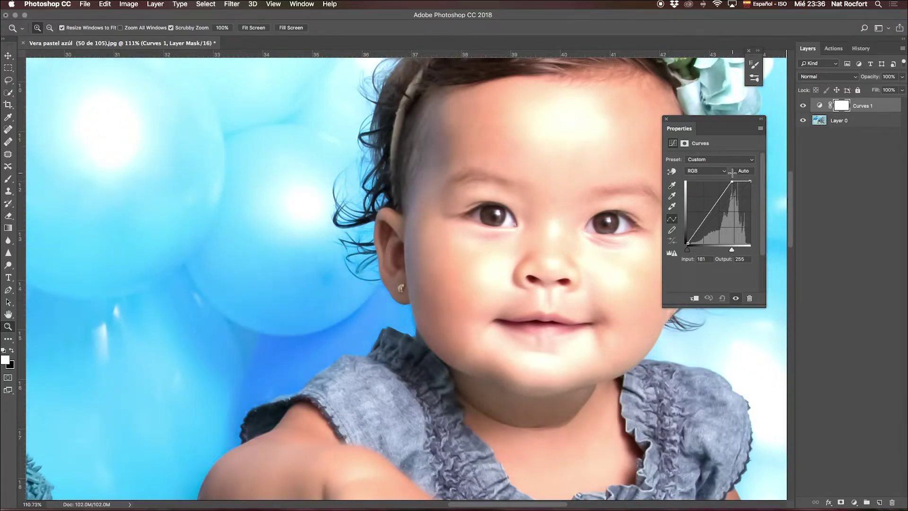
left_click_drag(736, 174, 735, 175)
left_click_drag(687, 243, 690, 244)
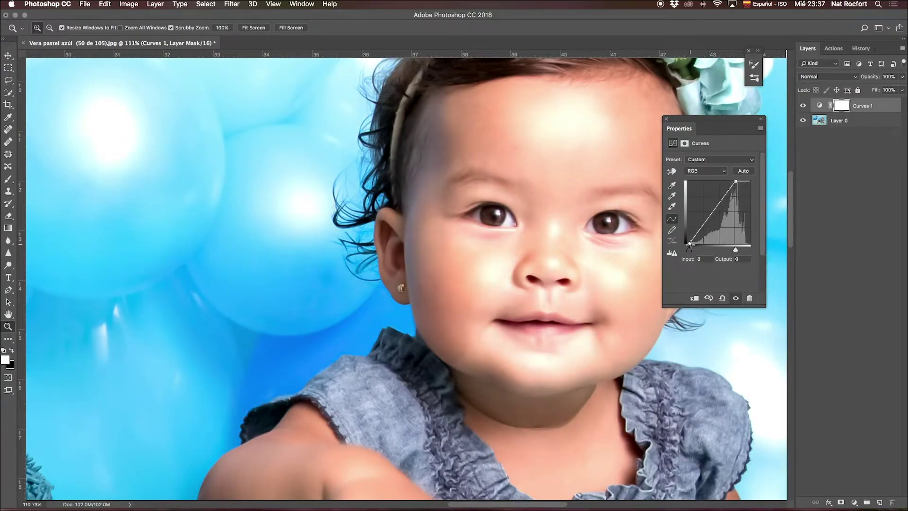
left_click(666, 119)
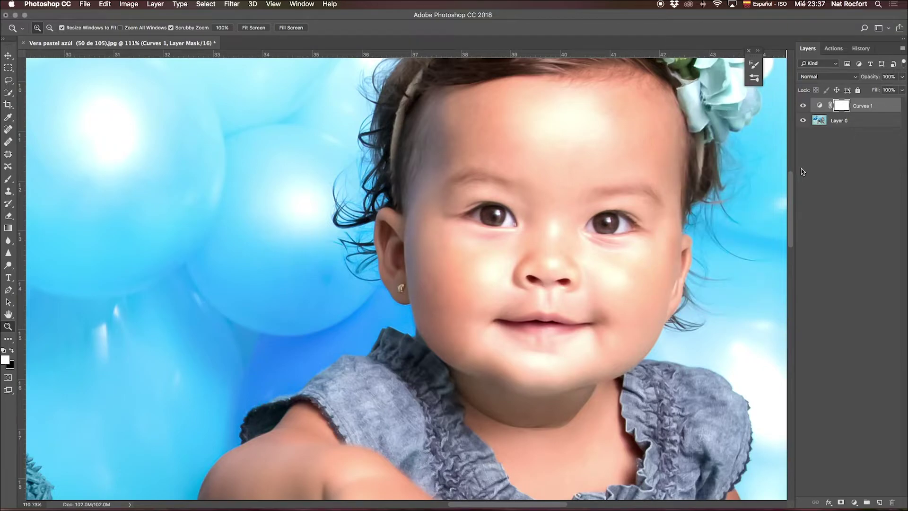
Step: Invert the Curves mask to black so the brightening is hidden
right_click(865, 105)
key("Escape")
key("super+i")
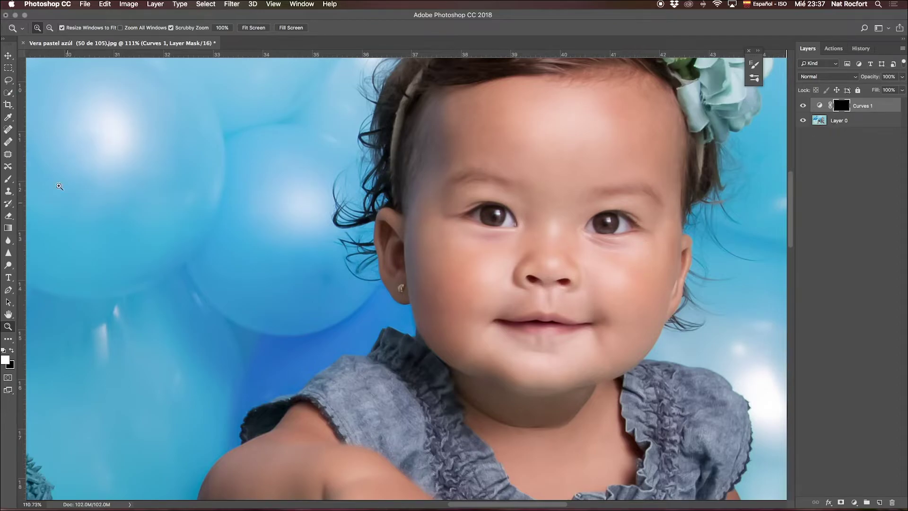
Step: Paint white over both irises on the Curves 1 mask, then compare with the layer toggled off
left_click(9, 178)
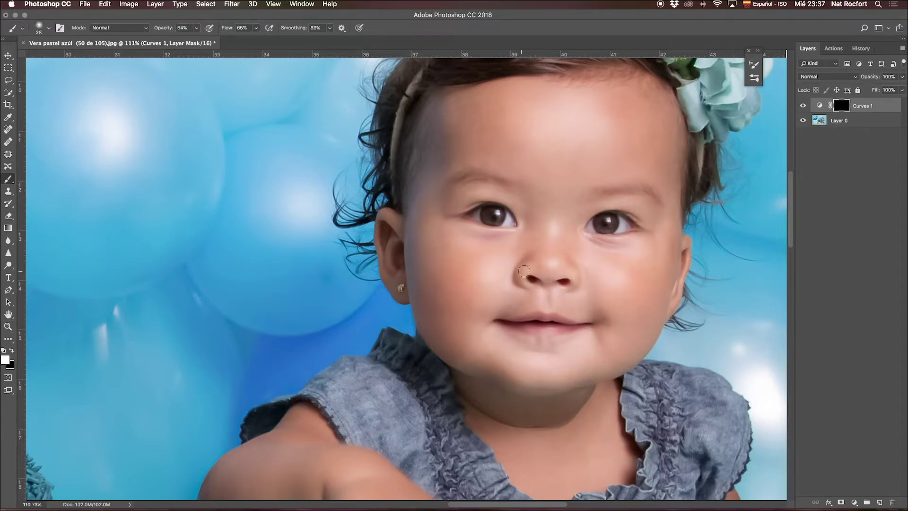
left_click_drag(513, 226, 482, 216)
left_click_drag(597, 220, 621, 222)
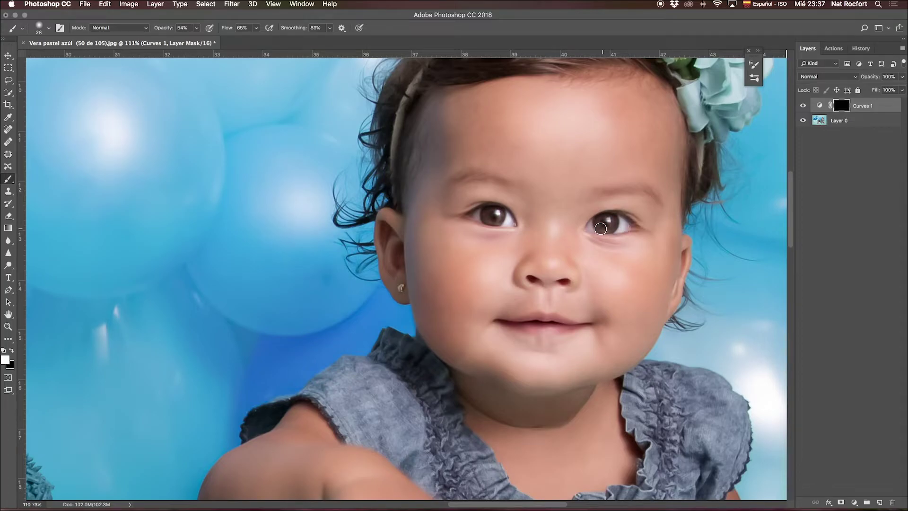
left_click(805, 106)
key("super+0")
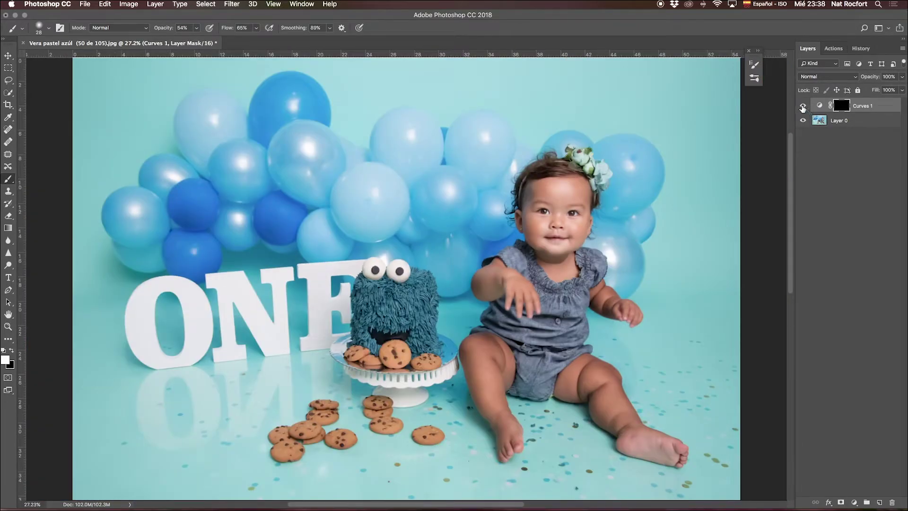
left_click(834, 49)
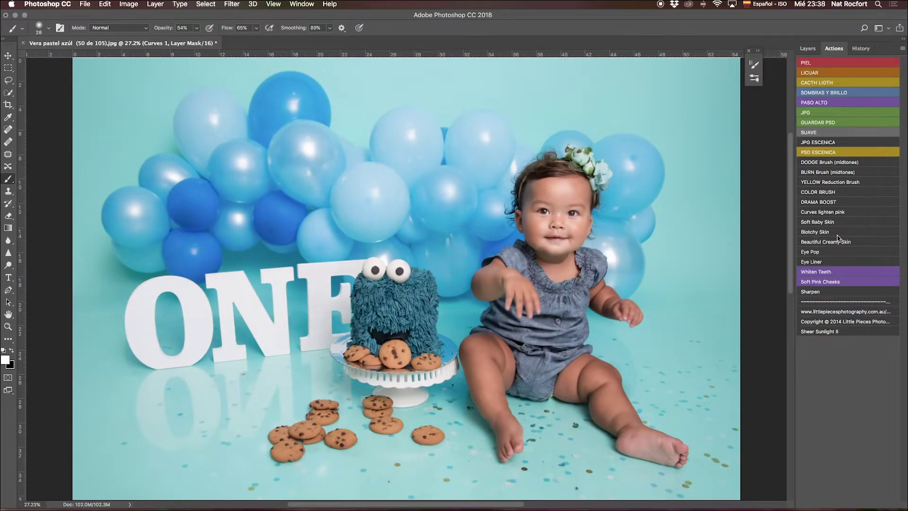
Step: Run the Eye Liner action and paint eyeliner at the outer eye corner with a small brush
left_click(828, 260)
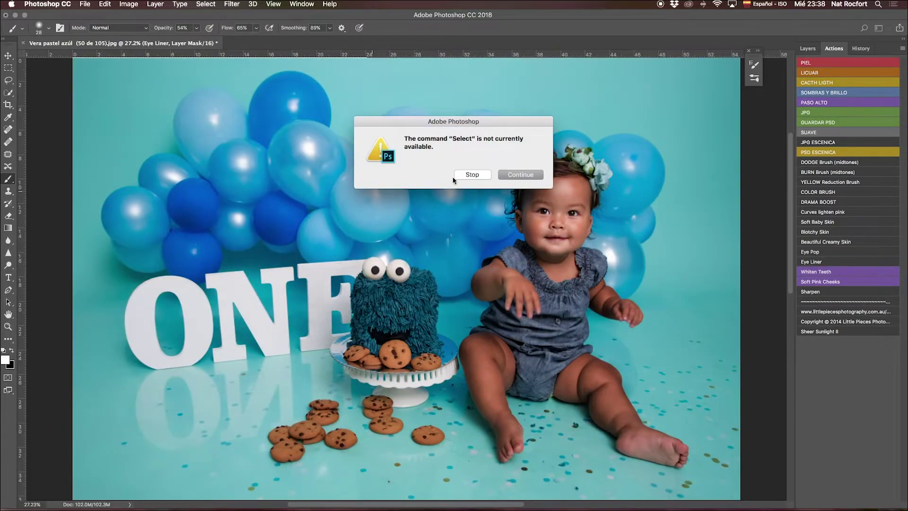
left_click(534, 175)
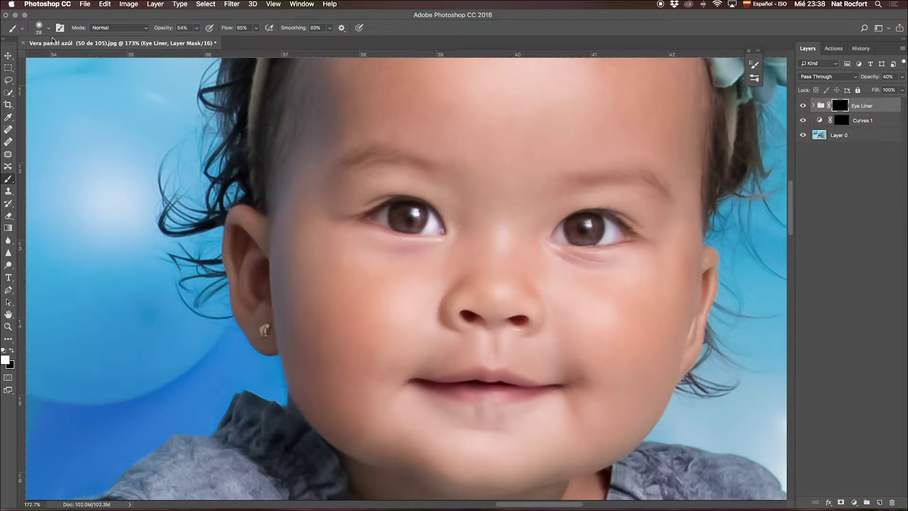
left_click(49, 28)
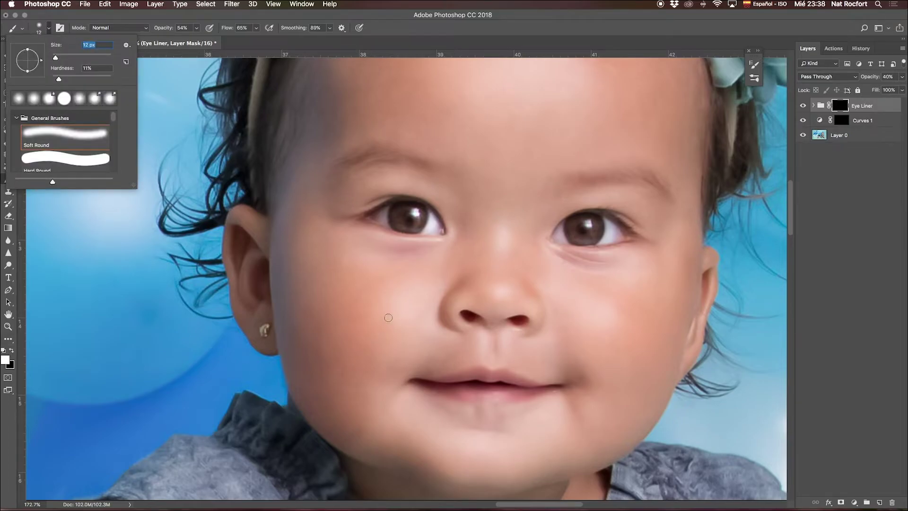
key("Return")
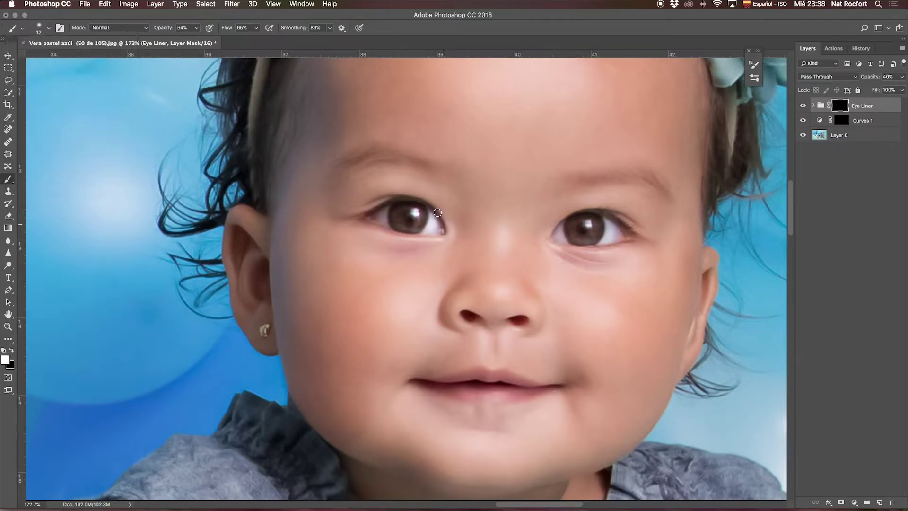
left_click_drag(360, 212, 360, 213)
key("ctrl+0")
Step: Set the Eye Liner group to 85% opacity, show it again, and select it with Curves 1
left_click_drag(901, 77, 894, 88)
left_click(803, 107)
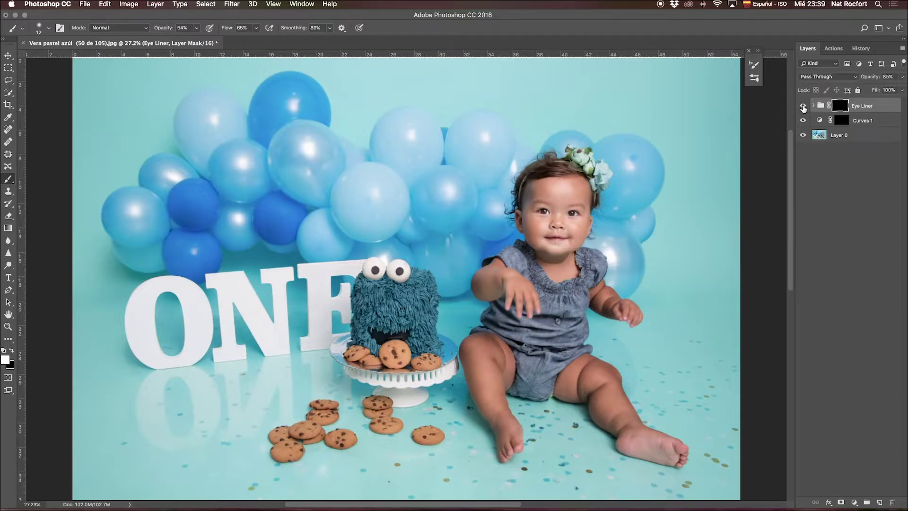
left_click(803, 107)
right_click(816, 215)
left_click(815, 79)
left_click(855, 124, "shift")
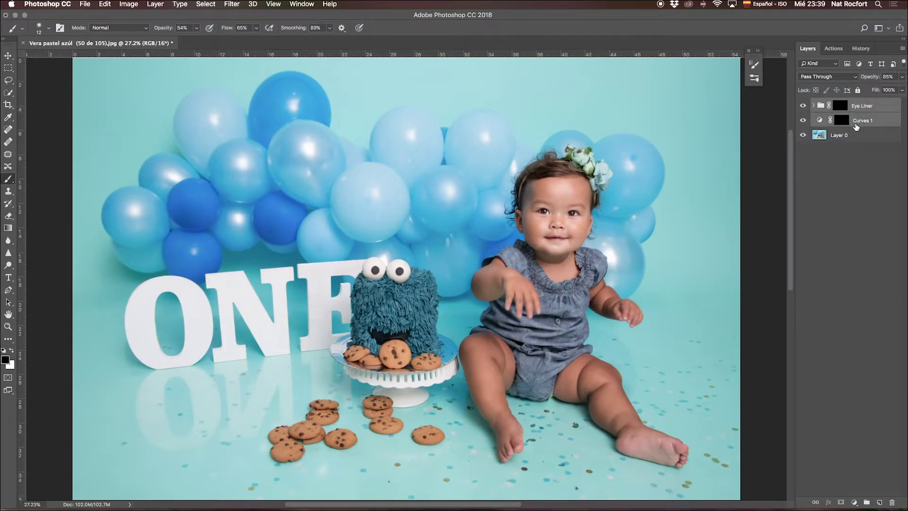
Step: Merge the selected layers and set the brush to 33% opacity and 53% flow
key("super+shift+e")
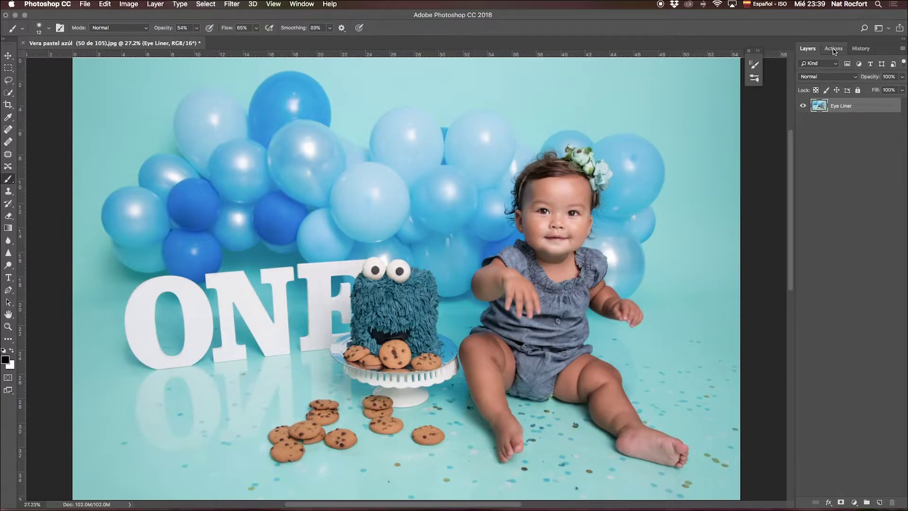
left_click(833, 48)
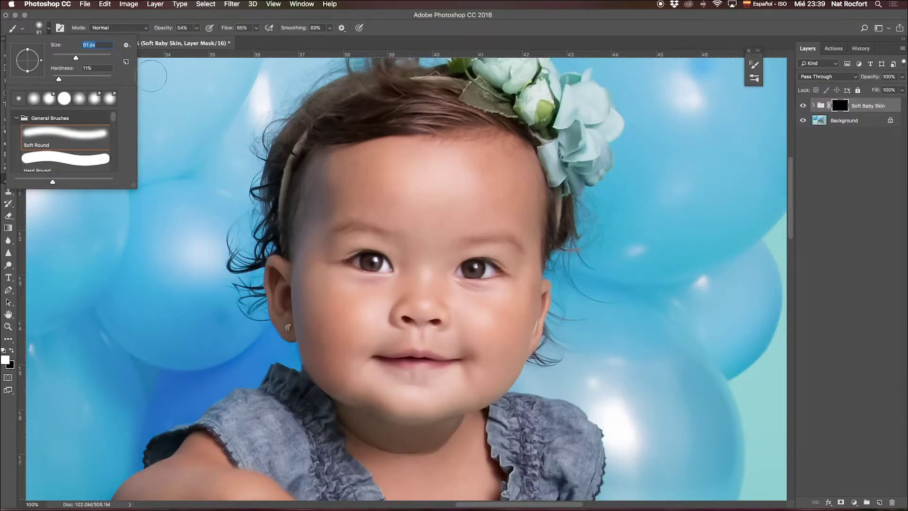
left_click(197, 28)
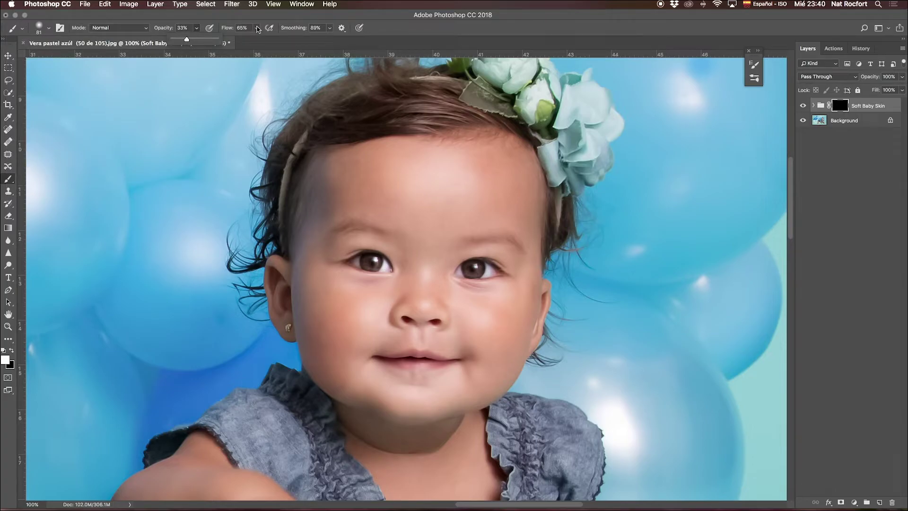
left_click(256, 28)
left_click_drag(250, 38, 245, 39)
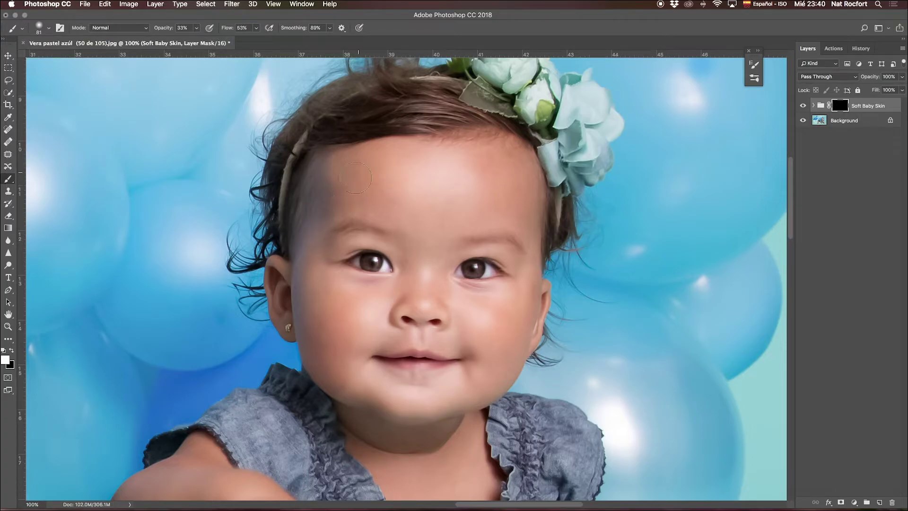
Step: Paint the Soft Baby Skin effect over the forehead, cheeks and chin
left_click_drag(450, 179, 468, 185)
mouse_move(331, 336)
left_mouse_down()
mouse_move(364, 318)
mouse_move(415, 395)
mouse_move(465, 375)
mouse_move(514, 331)
left_mouse_up()
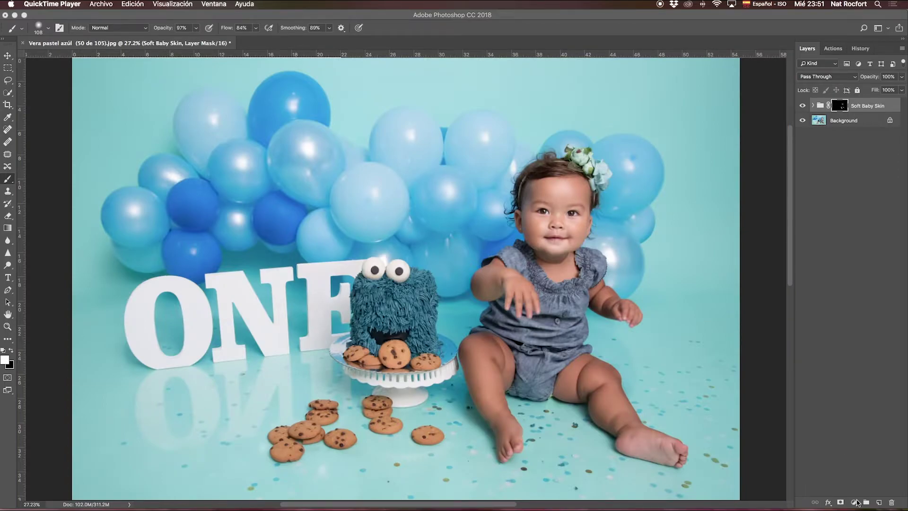
left_click(854, 502)
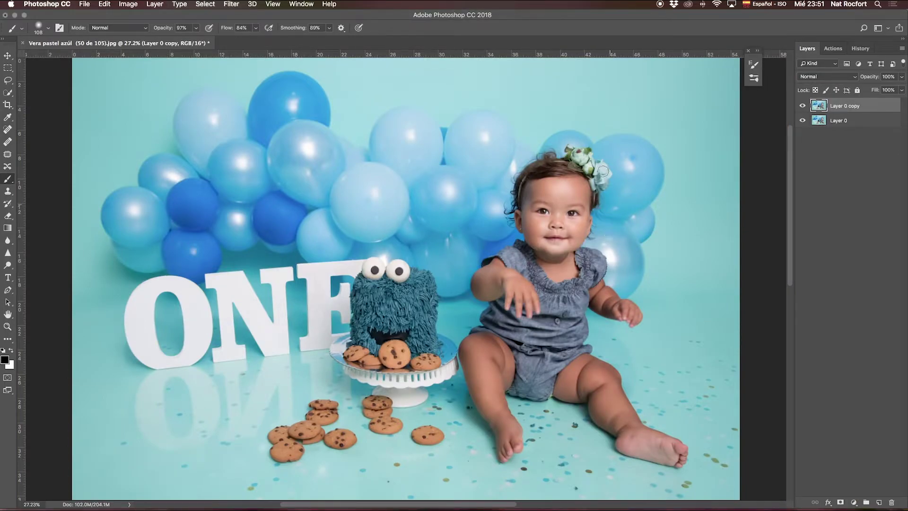
left_click(231, 4)
mouse_move(235, 116)
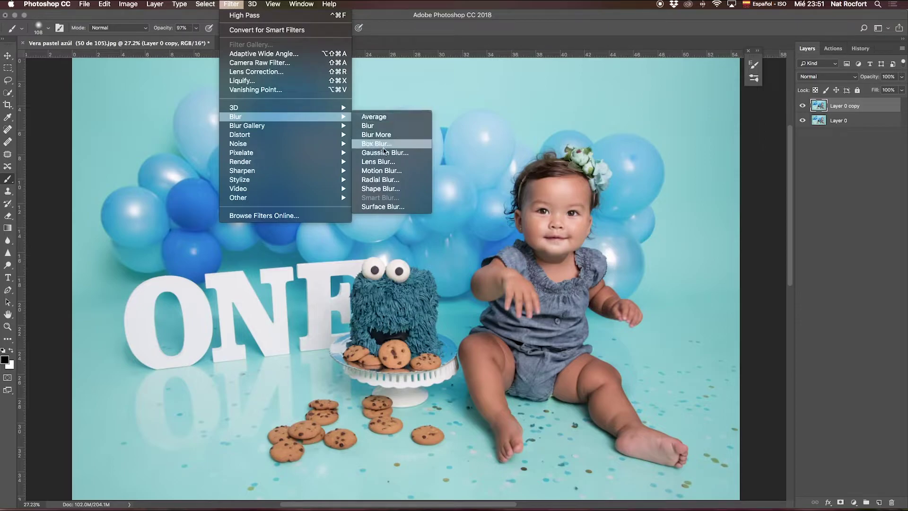
Step: Apply a Gaussian Blur of about 1.1 pixels radius to Layer 0 copy
left_click(384, 153)
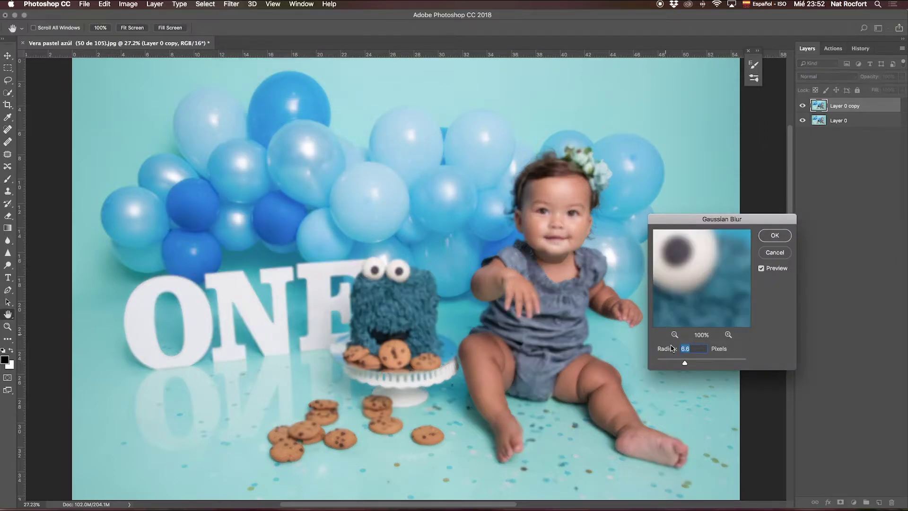
left_click_drag(672, 363, 669, 363)
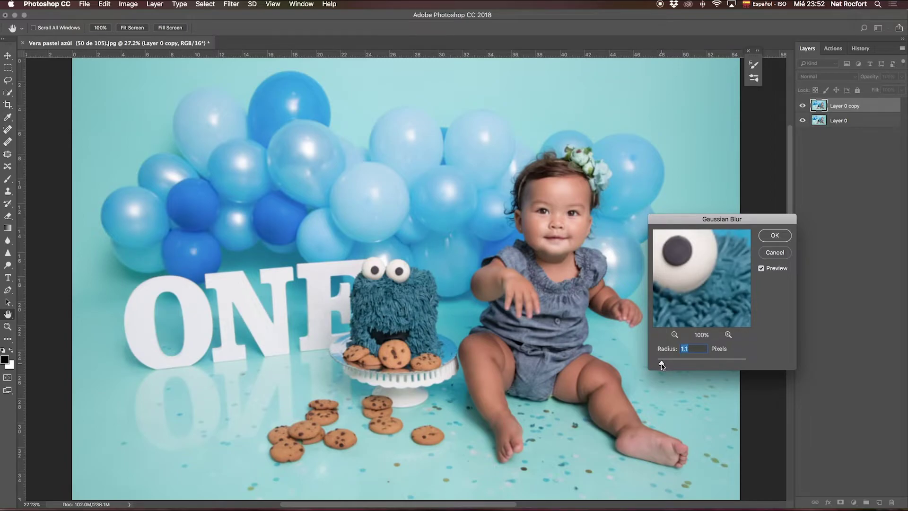
key("Return")
Step: Add a layer mask to the blurred layer and set a large black brush at 100% opacity and flow
key("b")
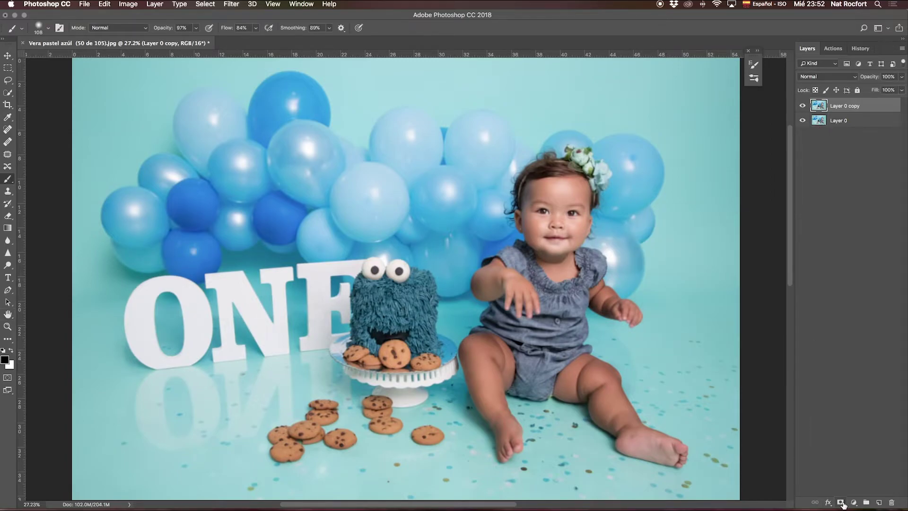
left_click(841, 502)
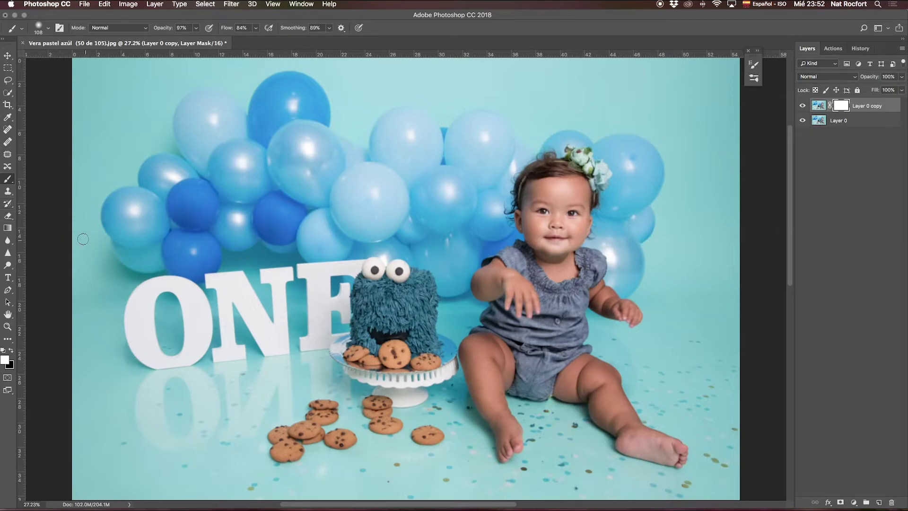
left_click(42, 29)
left_click_drag(61, 47, 90, 47)
left_click_drag(196, 27, 264, 40)
left_click(257, 29)
left_click(11, 351)
Step: Mask the blur off the baby and her cheek, then at 67% opacity off Cookie Monster's eyes
mouse_move(551, 230)
left_mouse_down()
mouse_move(578, 270)
mouse_move(597, 386)
mouse_move(611, 383)
left_mouse_up()
left_click_drag(582, 209, 540, 264)
left_click_drag(197, 30, 181, 39)
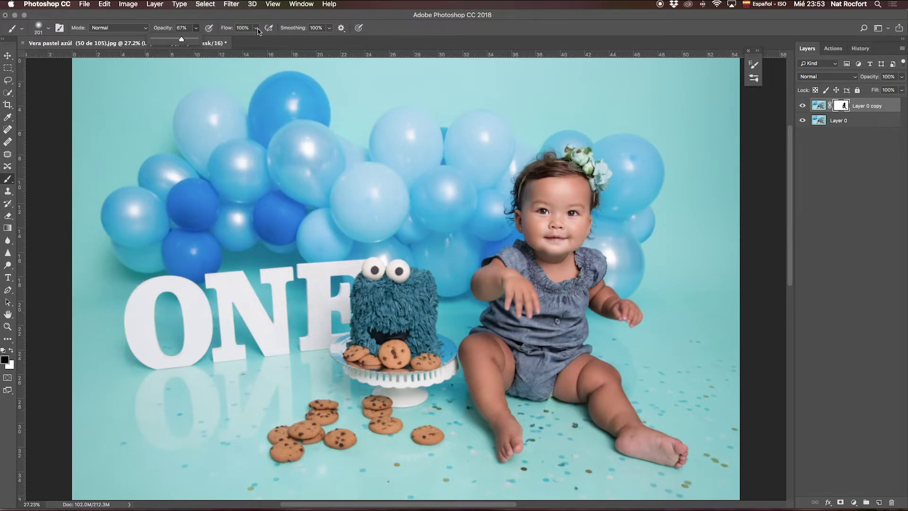
left_click_drag(258, 32, 240, 41)
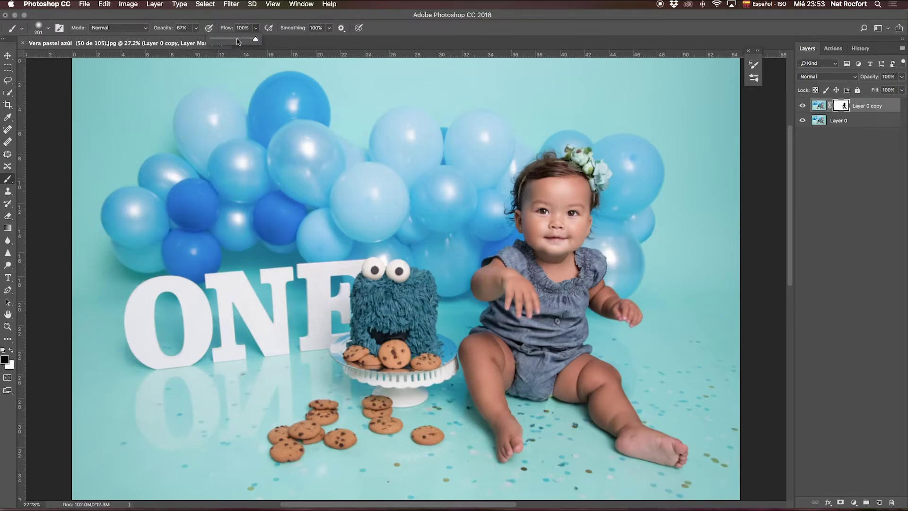
left_click(393, 281)
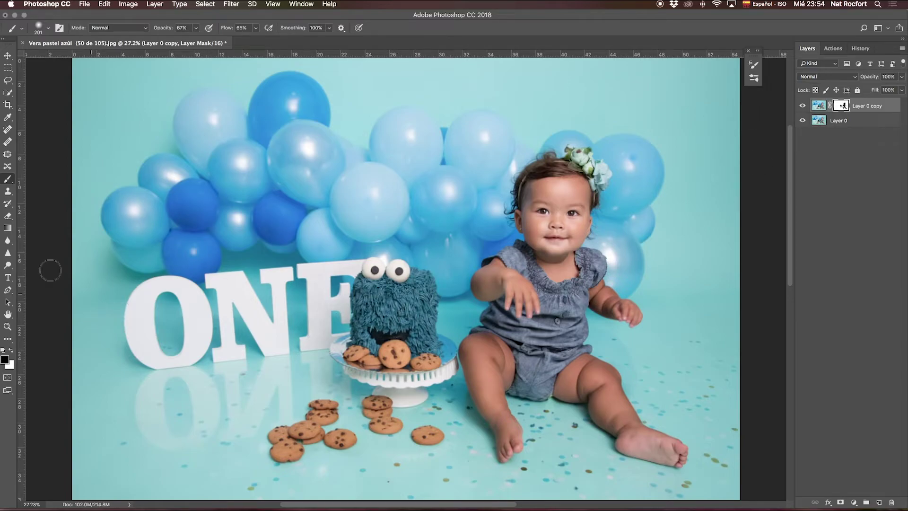
Step: Add a Gradient fill layer with Radial style and Reverse checked
left_click(853, 502)
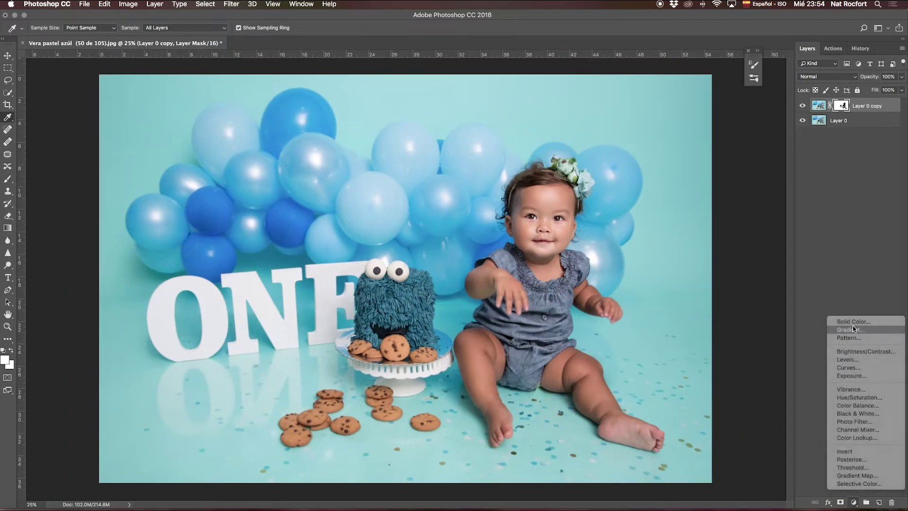
left_click(851, 331)
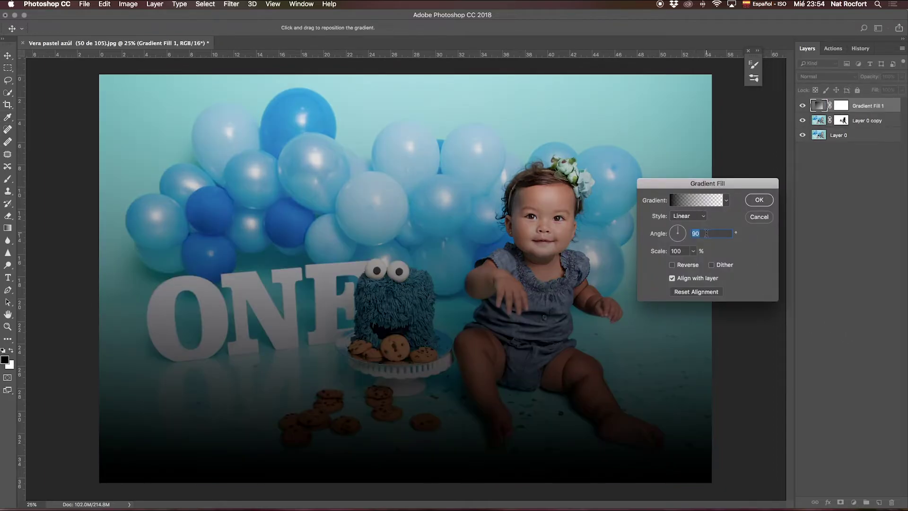
left_click(688, 265)
left_click(688, 216)
left_click(686, 224)
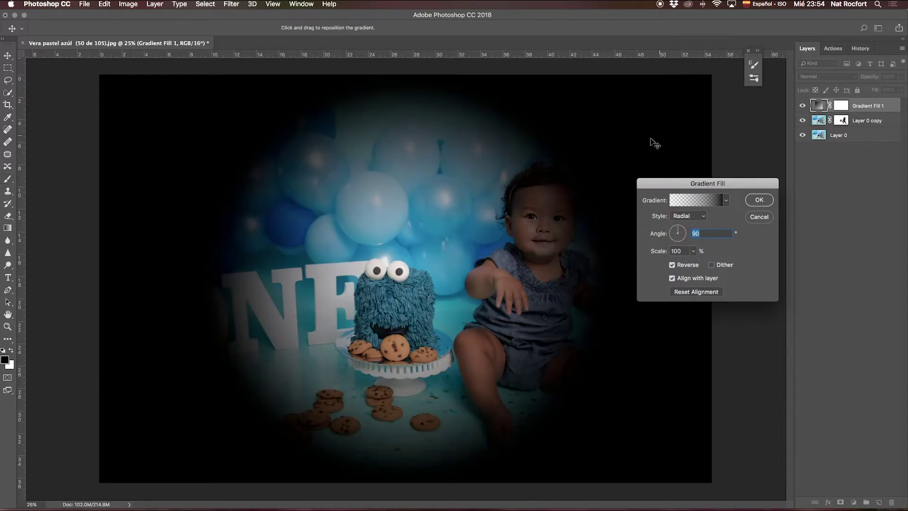
Step: Give the gradient stop a blue-grey sampled from the photo and set the layer to 18% opacity
left_click(297, 222)
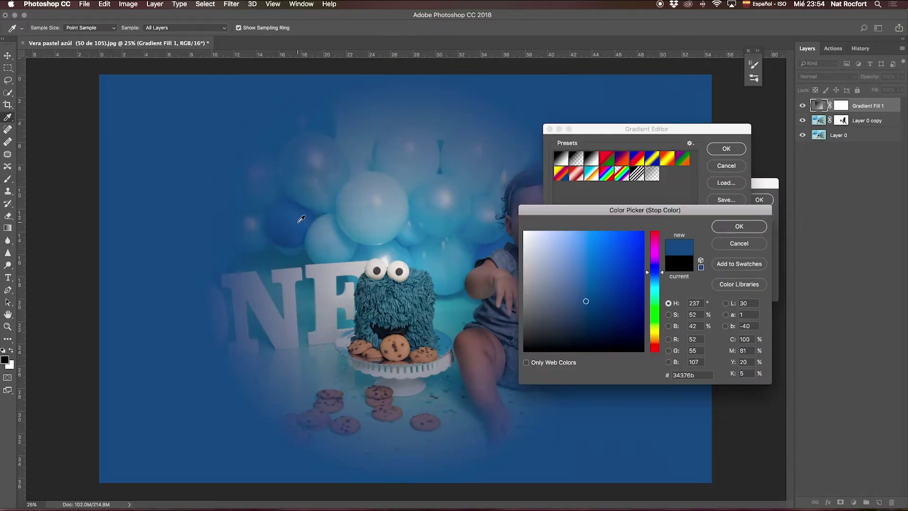
left_click(356, 185)
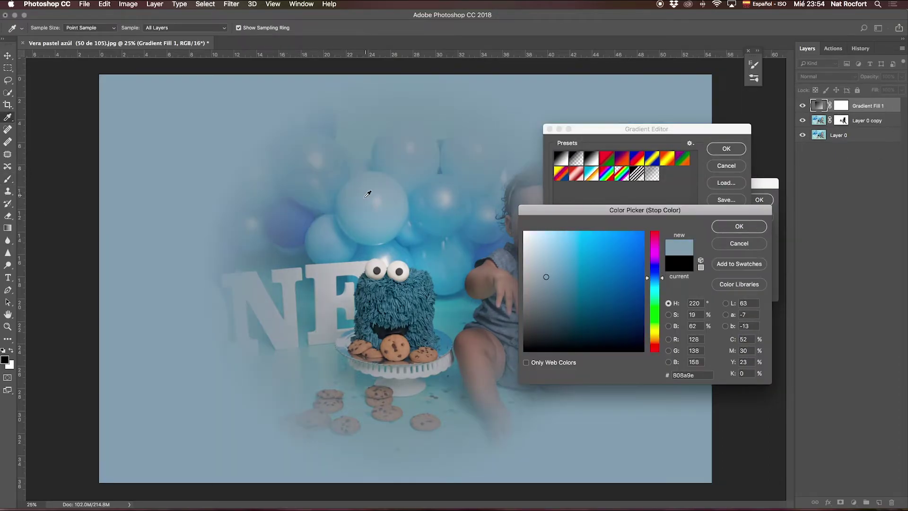
mouse_move(368, 193)
left_mouse_down()
mouse_move(377, 199)
mouse_move(410, 180)
left_mouse_up()
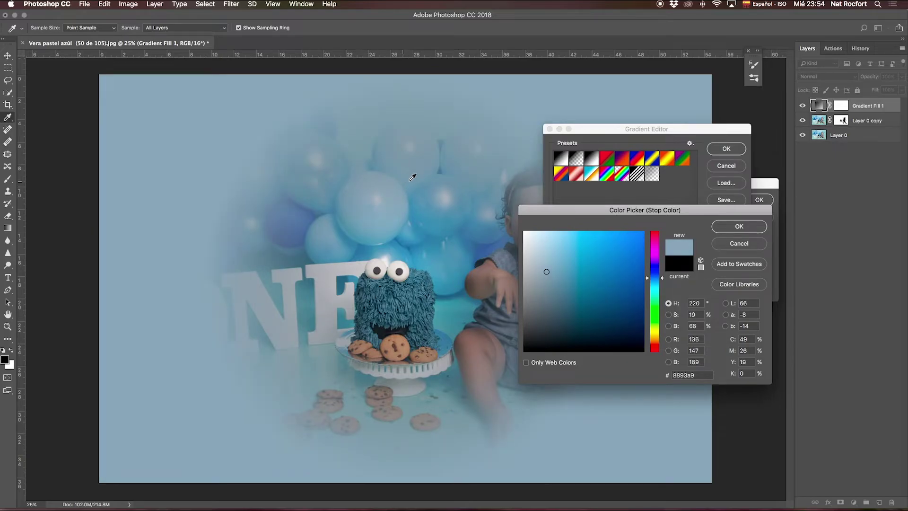
left_click(739, 226)
left_click(728, 149)
left_click_drag(903, 78, 866, 90)
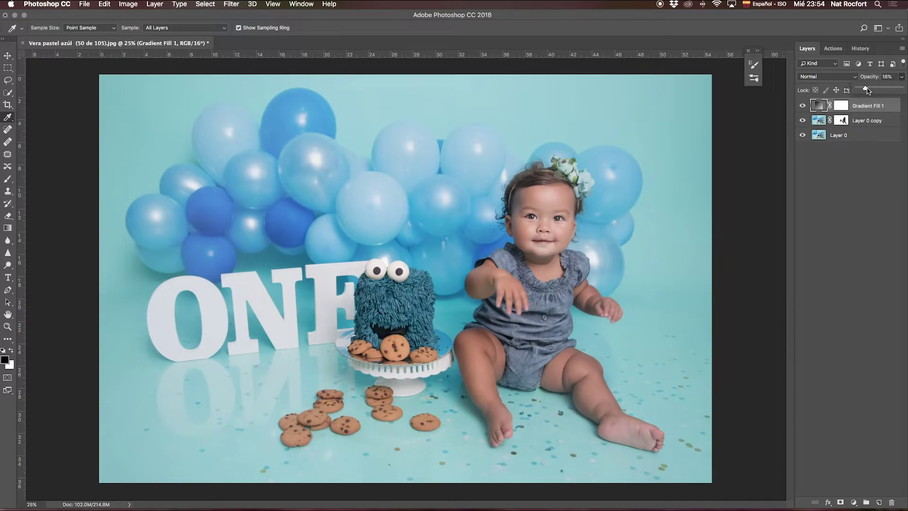
Step: Change the Gradient Fill 1 stop colour to a deep navy
double_click(818, 106)
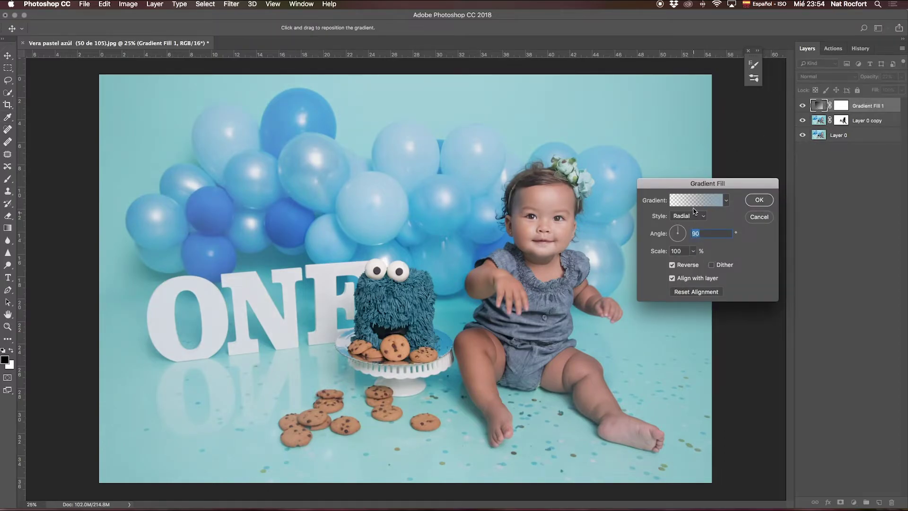
left_click(694, 201)
double_click(557, 283)
mouse_move(558, 298)
left_mouse_down()
mouse_move(559, 319)
mouse_move(549, 319)
mouse_move(612, 321)
mouse_move(573, 327)
mouse_move(583, 330)
mouse_move(622, 331)
mouse_move(619, 298)
mouse_move(617, 306)
mouse_move(630, 302)
mouse_move(627, 312)
left_mouse_up()
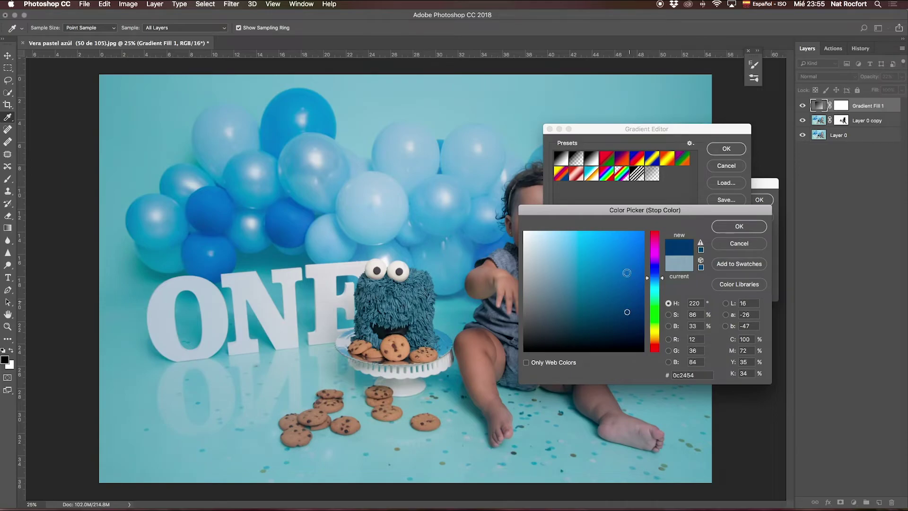
left_click_drag(622, 210, 710, 212)
left_click_drag(646, 128, 740, 107)
left_click(698, 330)
left_click_drag(698, 330, 706, 332)
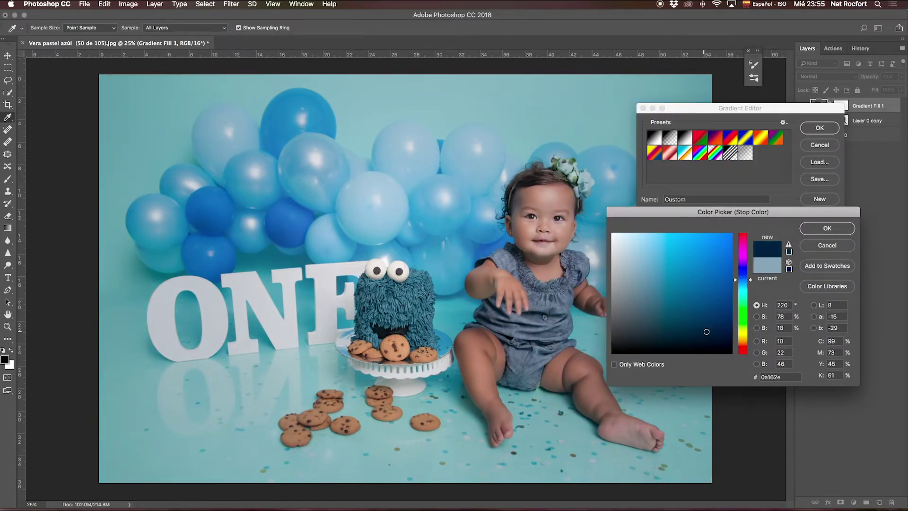
left_click(843, 232)
left_click(828, 130)
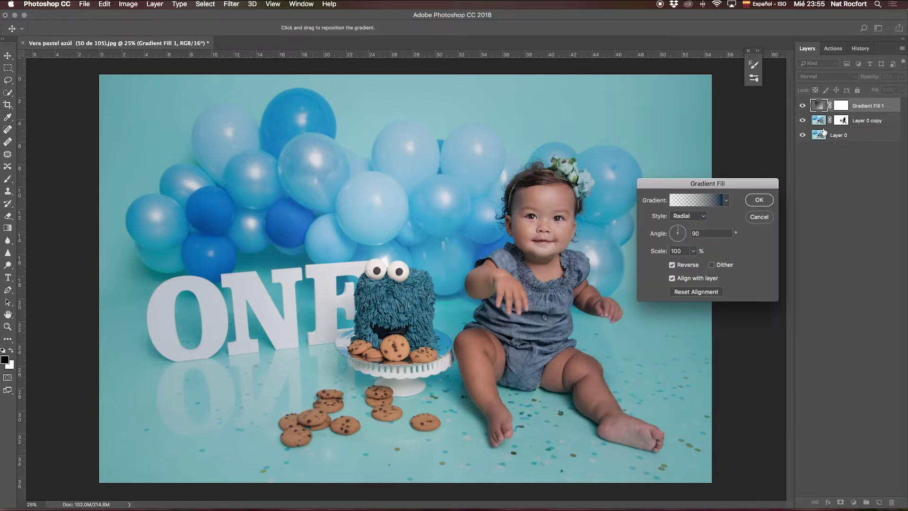
Step: Apply the updated navy gradient and select the vignette's layer mask
left_click(705, 201)
double_click(711, 264)
left_click(827, 234)
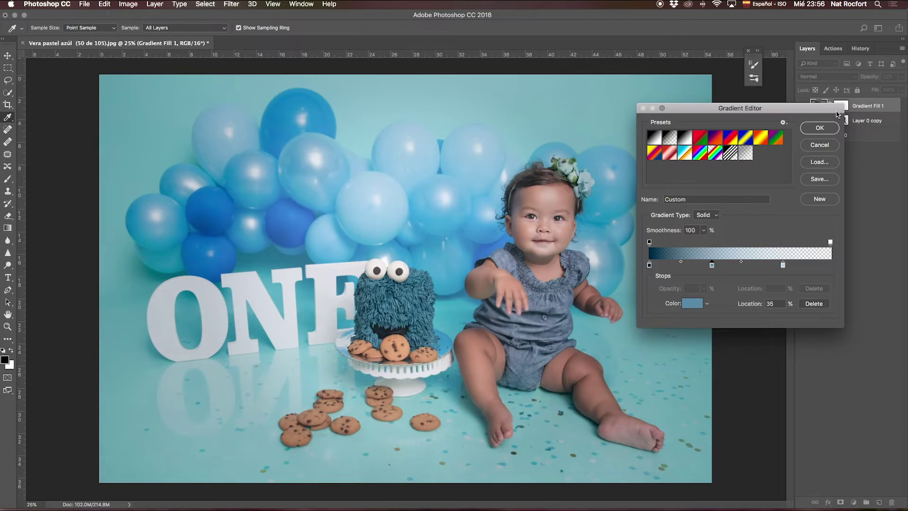
left_click(823, 128)
left_click(758, 200)
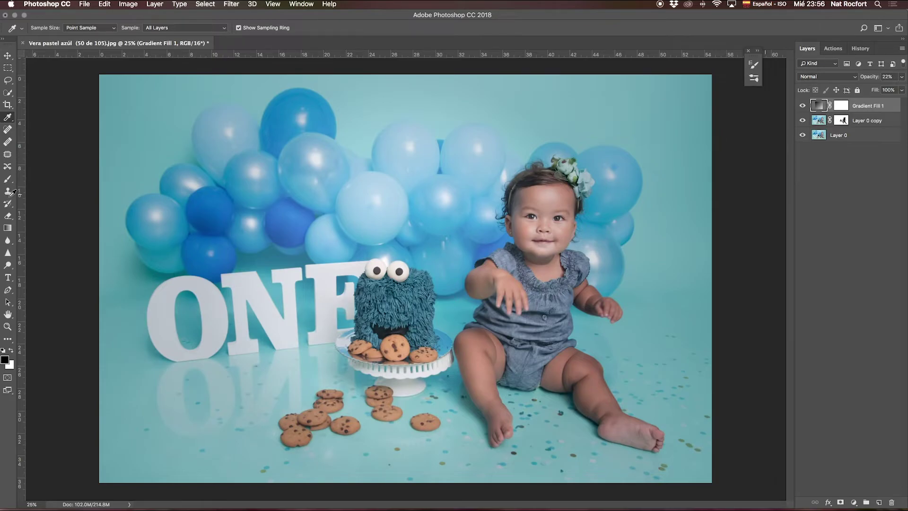
left_click(8, 179)
key("x")
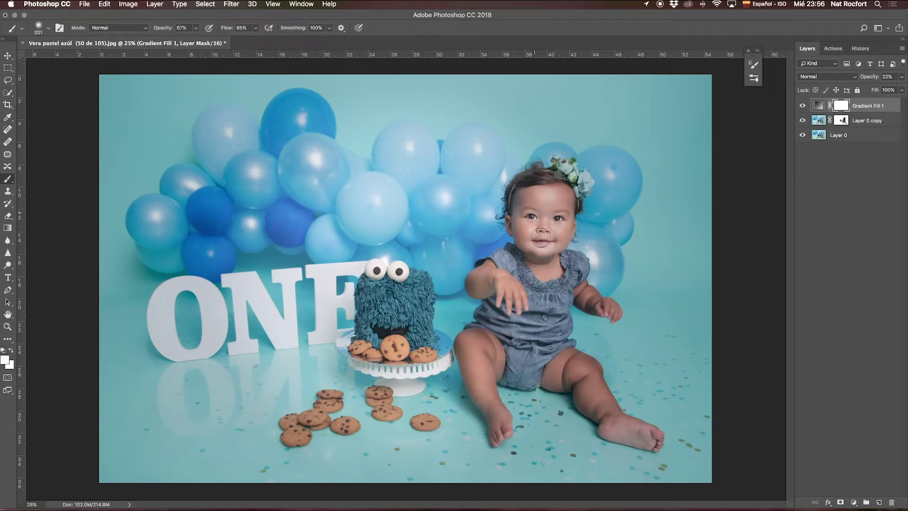
Step: Set black as the painting colour with brush opacity and flow at 100%
left_click(5, 360)
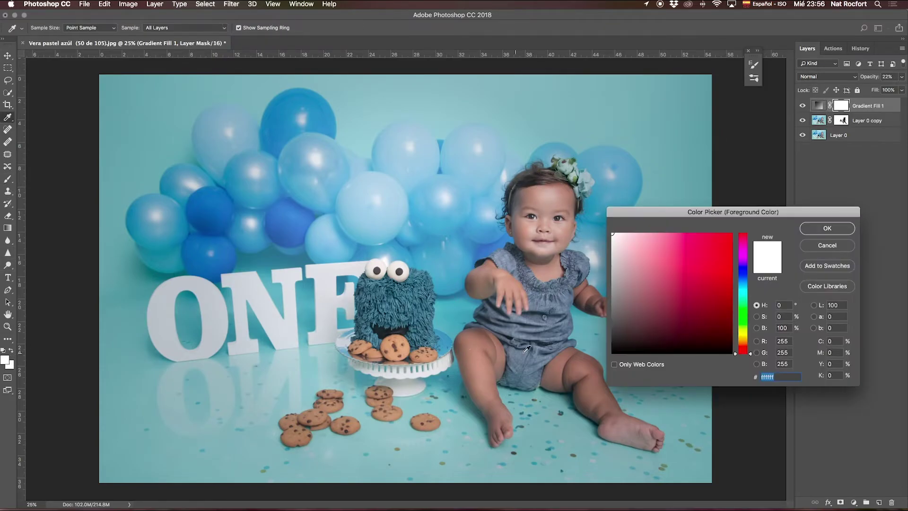
left_click(614, 352)
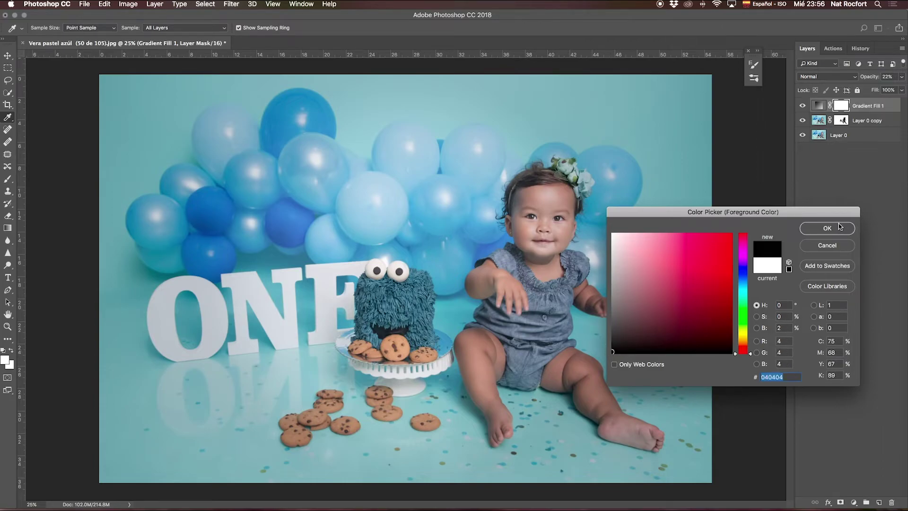
left_click(839, 227)
left_click(196, 27)
left_click_drag(202, 38, 295, 44)
left_click(255, 27)
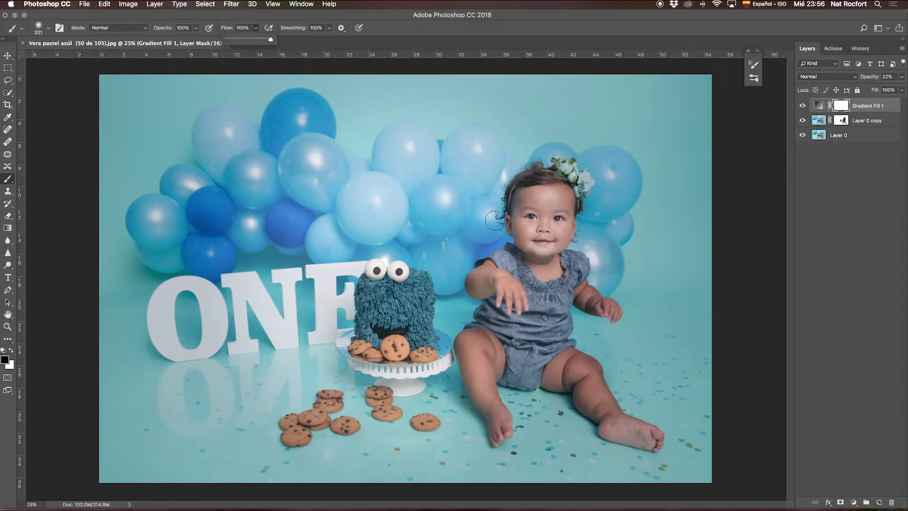
left_click(520, 191)
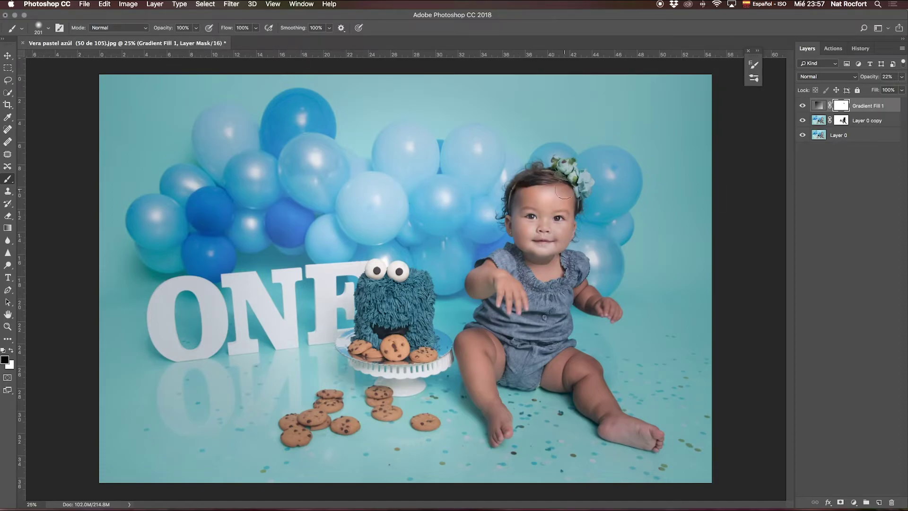
Step: Mask the vignette off the baby's face, hair and leg, refining the edge around her arm
mouse_move(530, 190)
left_mouse_down()
mouse_move(536, 172)
mouse_move(561, 173)
mouse_move(567, 207)
mouse_move(508, 203)
mouse_move(600, 298)
mouse_move(475, 311)
mouse_move(477, 289)
left_mouse_up()
mouse_move(468, 339)
left_mouse_down()
mouse_move(477, 379)
mouse_move(492, 362)
mouse_move(476, 368)
mouse_move(513, 373)
mouse_move(558, 360)
mouse_move(586, 393)
mouse_move(570, 356)
mouse_move(551, 347)
mouse_move(567, 353)
mouse_move(596, 387)
mouse_move(587, 404)
mouse_move(619, 421)
mouse_move(609, 432)
left_mouse_up()
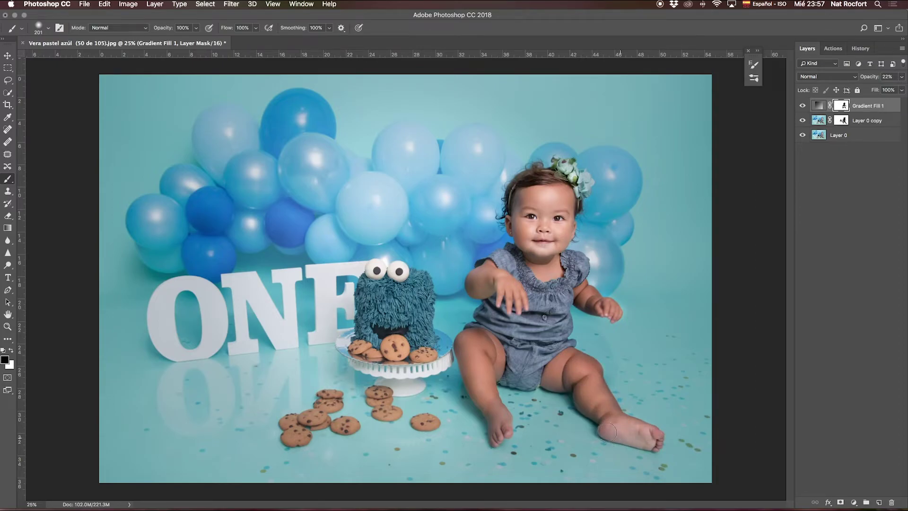
key("z")
left_click_drag(636, 305, 649, 342)
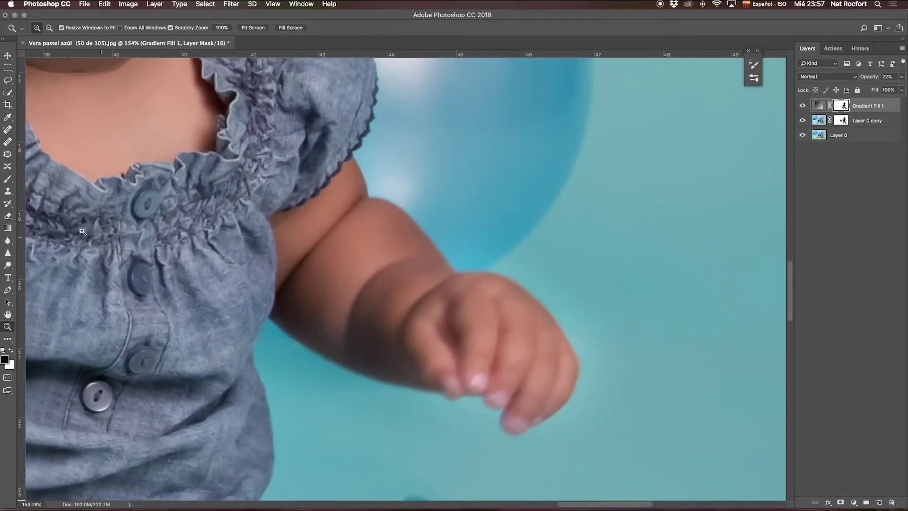
left_click(11, 351)
key("b")
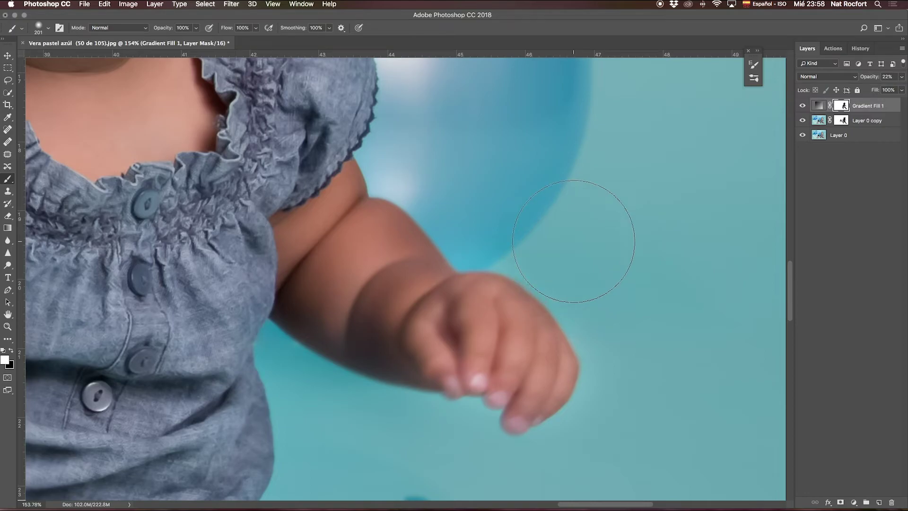
key("super+0")
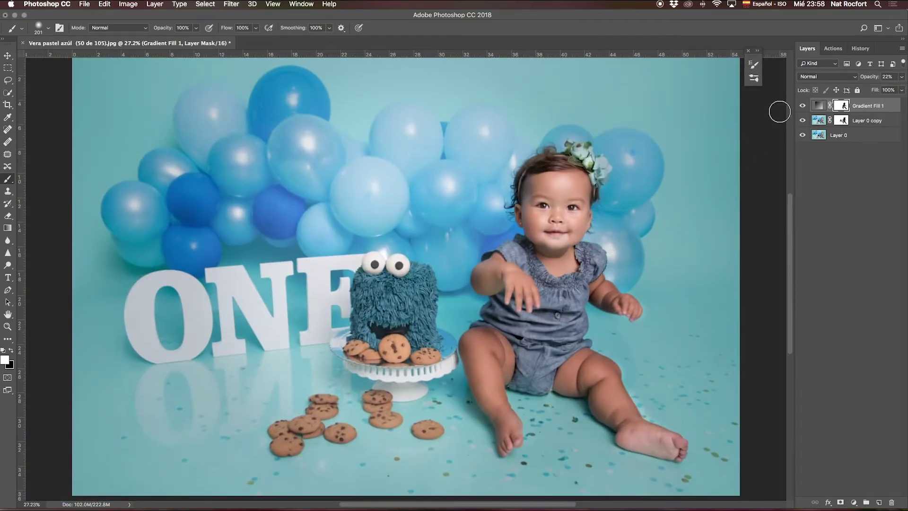
left_click(10, 350)
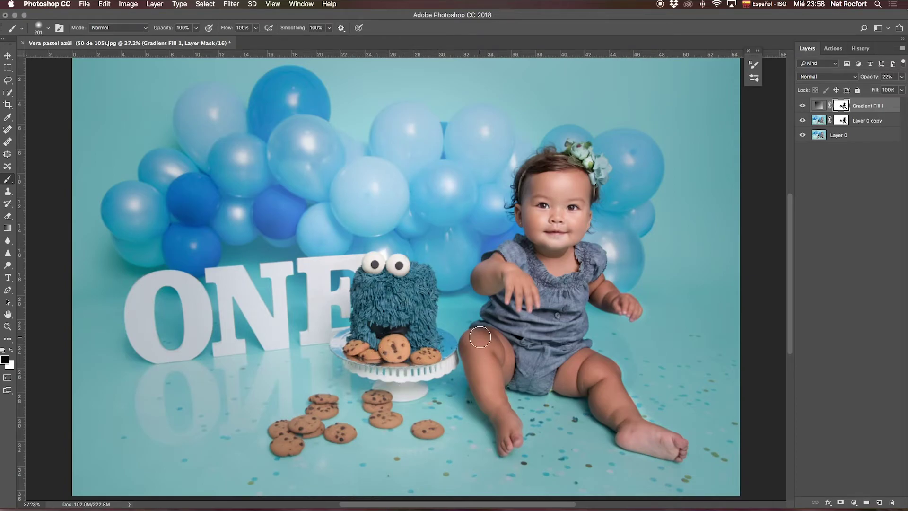
Step: Toggle Gradient Fill 1 on and off to compare the vignette's effect
key("super+minus")
left_click(802, 106)
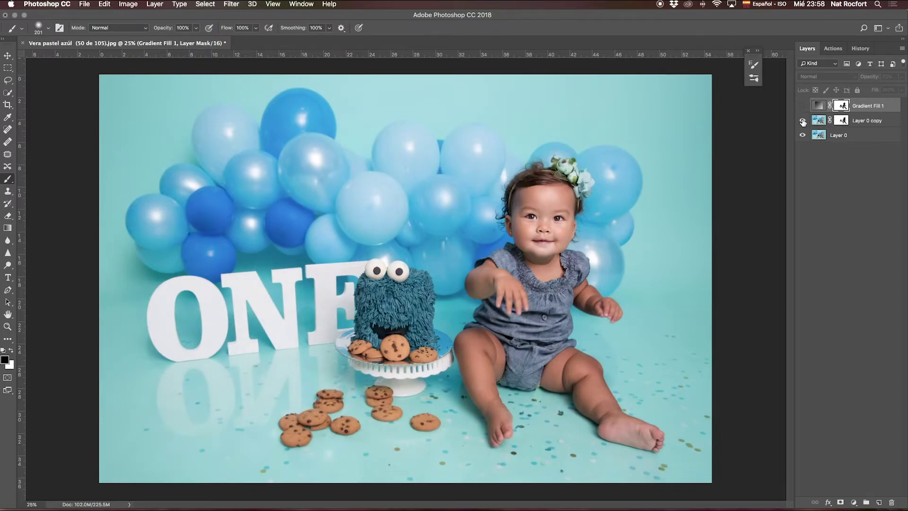
left_click(802, 121)
left_click(802, 106)
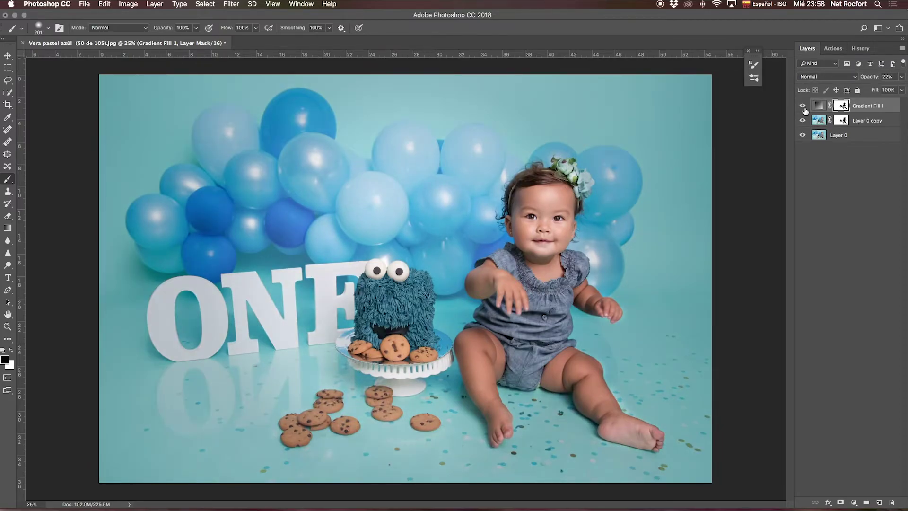
left_click(803, 107)
left_click(803, 106)
Step: Lower the vignette to 15% opacity, compare it, and merge all layers
left_click(901, 76)
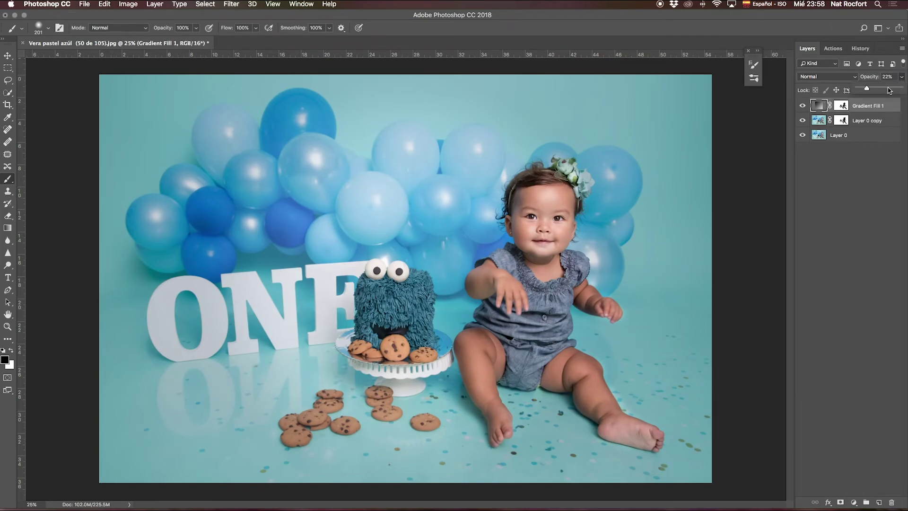
left_click_drag(869, 89, 863, 90)
left_click(803, 108)
left_click(804, 107)
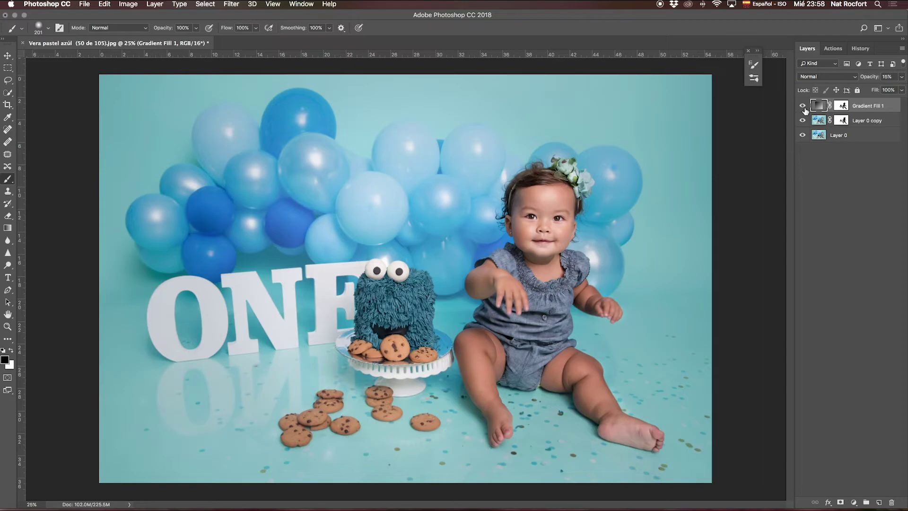
left_click(804, 107)
left_click(804, 108)
left_click(804, 108)
key("super+shift+e")
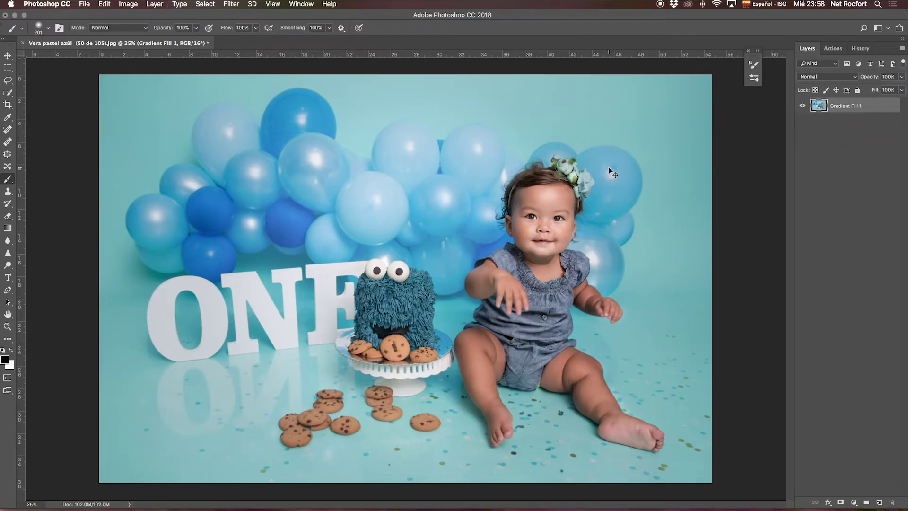
Step: Duplicate the merged photo layer and zoom in on the baby's face
key("super+j")
key("z")
left_click_drag(560, 192, 610, 234)
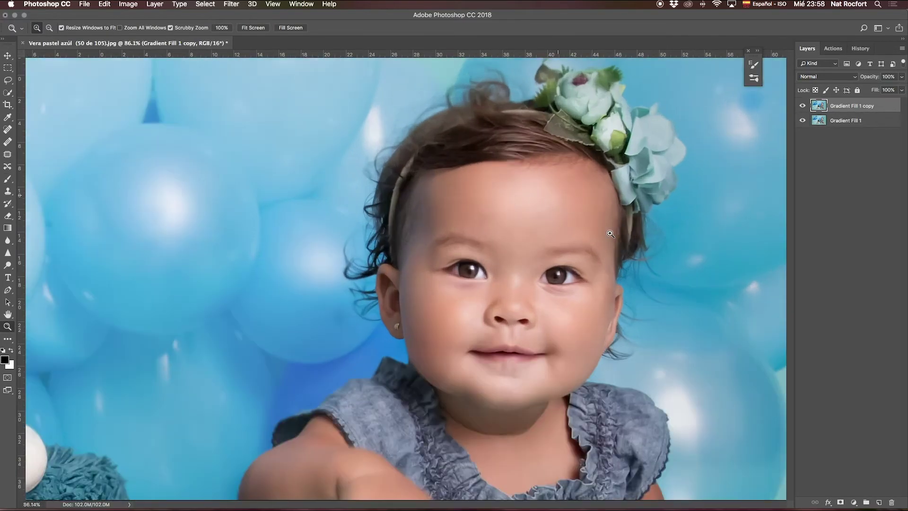
key("h")
scroll(26, 177, "up", 3)
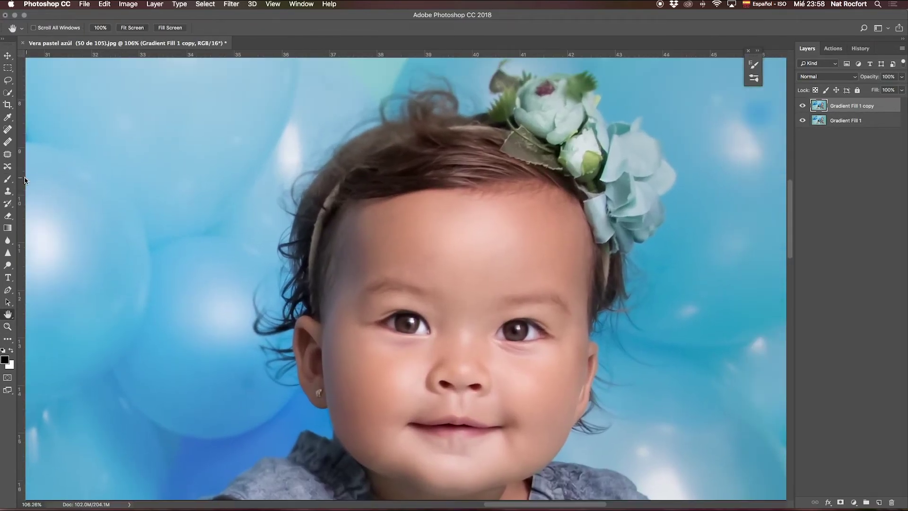
Step: Shrink the brush to a small size and add a new empty layer
left_click(8, 178)
left_click(48, 27)
left_click(57, 58)
left_click(11, 350)
key("ctrl+shift+alt+n")
key("bracketleft")
key("Return")
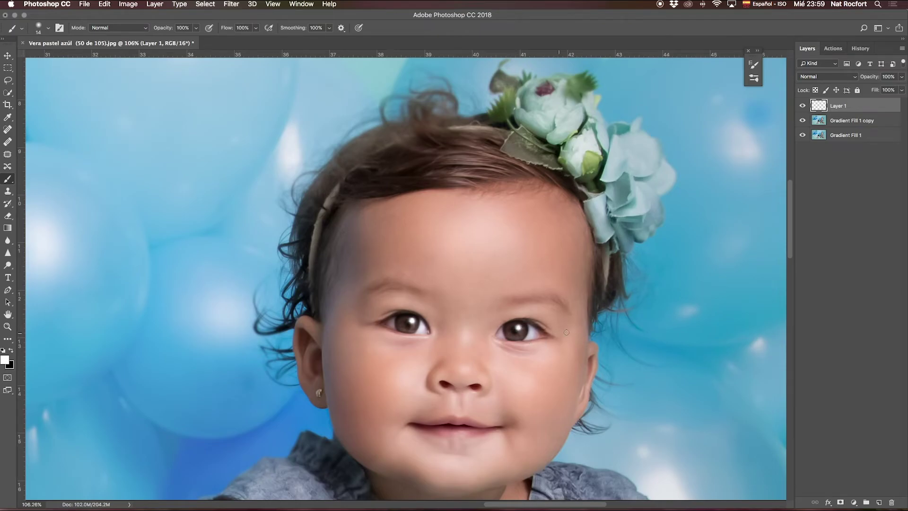
Step: Apply a Gaussian Blur to the new layer at 53% opacity and select Gradient Fill 1 copy
left_click(225, 3)
mouse_move(235, 116)
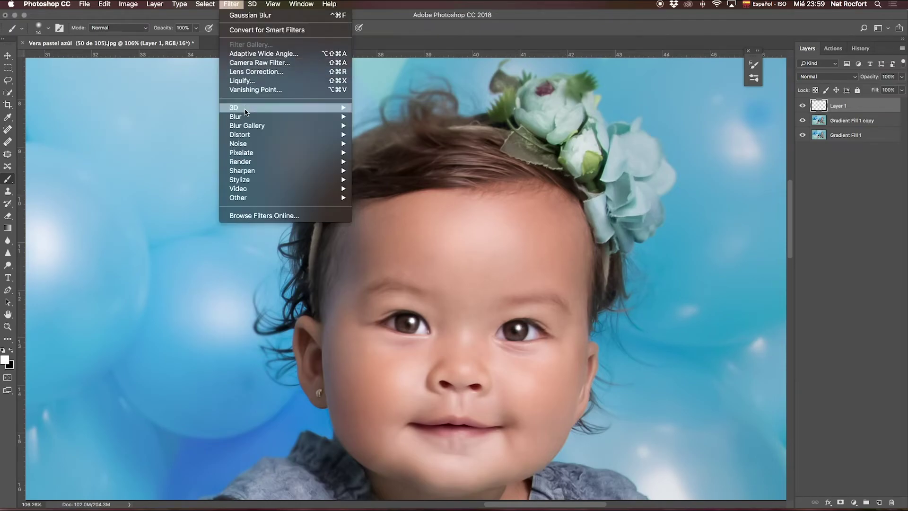
left_click(397, 159)
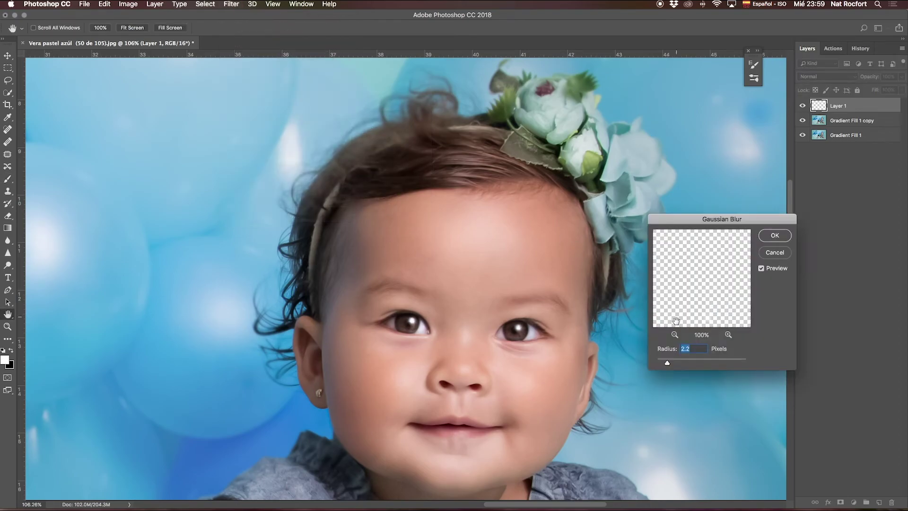
key("Return")
left_click(902, 76)
left_click_drag(882, 88, 880, 88)
left_click(801, 109)
left_click(800, 106)
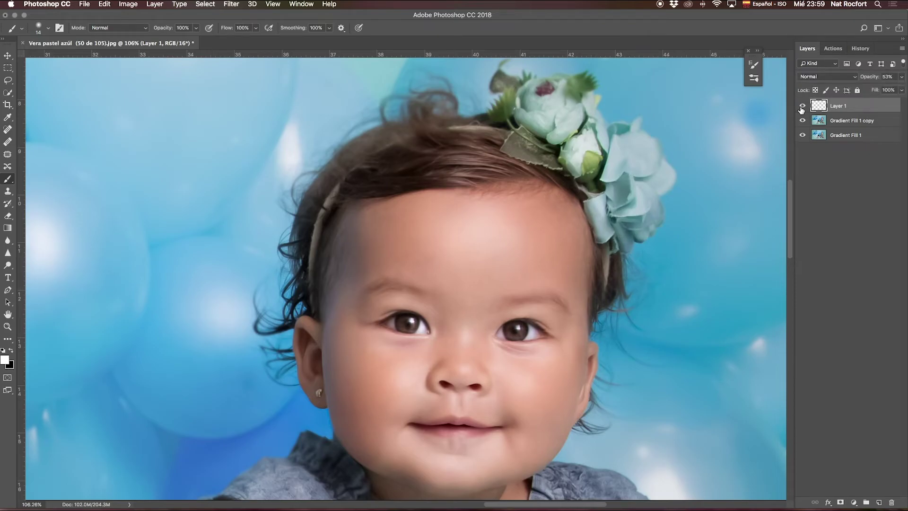
left_click(829, 120)
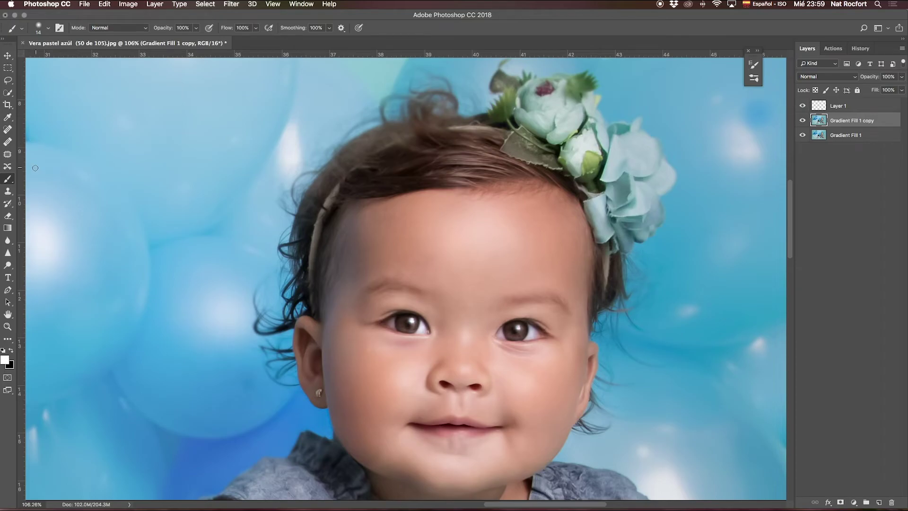
Step: Set the Dodge Tool to 36% exposure with a smaller brush
left_click(11, 268)
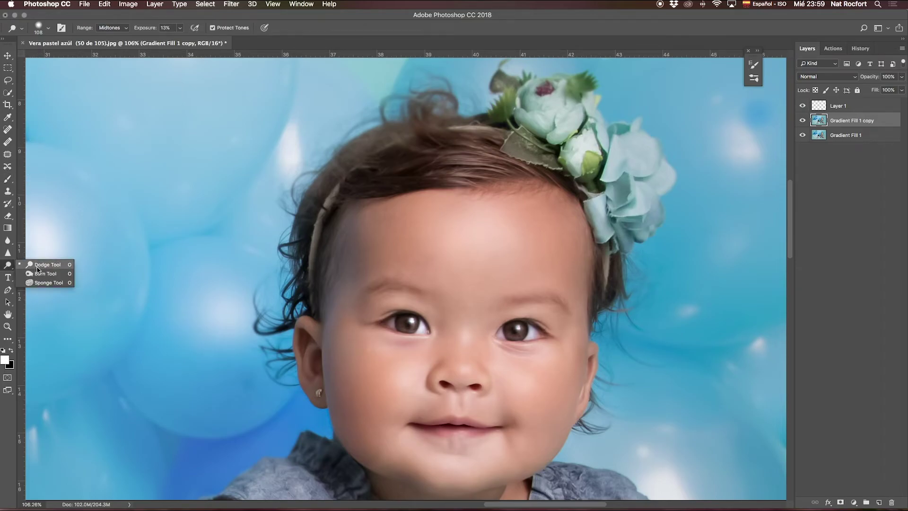
left_click(37, 265)
left_click(179, 27)
left_click_drag(194, 40, 207, 40)
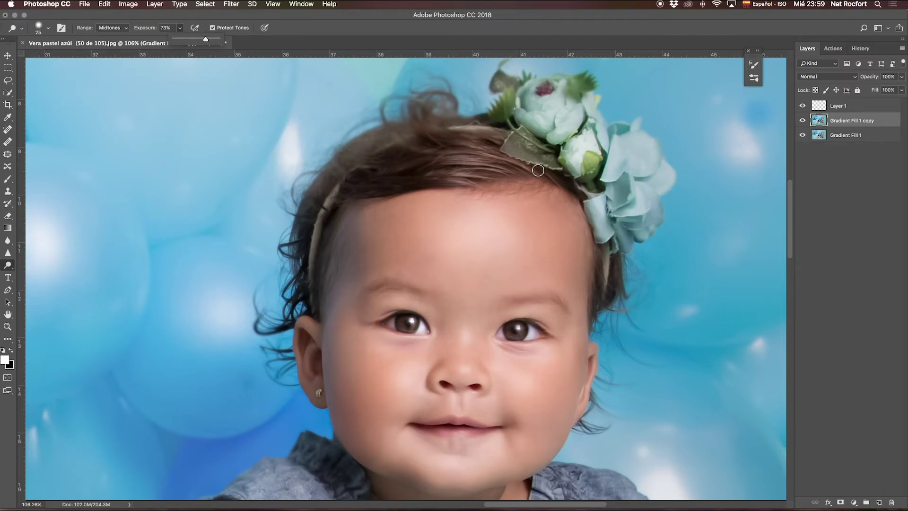
key("bracketleft")
key("3")
key("6")
Step: Dodge the hair strands near the headband and above the forehead
left_click_drag(493, 173, 459, 157)
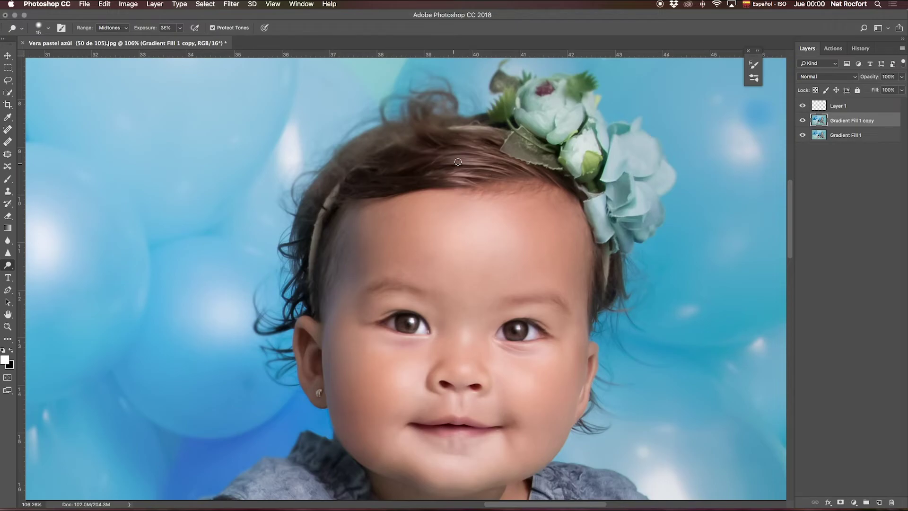
mouse_move(514, 176)
left_mouse_down()
mouse_move(538, 170)
mouse_move(450, 137)
mouse_move(474, 136)
mouse_move(454, 154)
mouse_move(397, 143)
mouse_move(465, 108)
mouse_move(472, 131)
mouse_move(447, 107)
mouse_move(438, 140)
mouse_move(429, 117)
left_mouse_up()
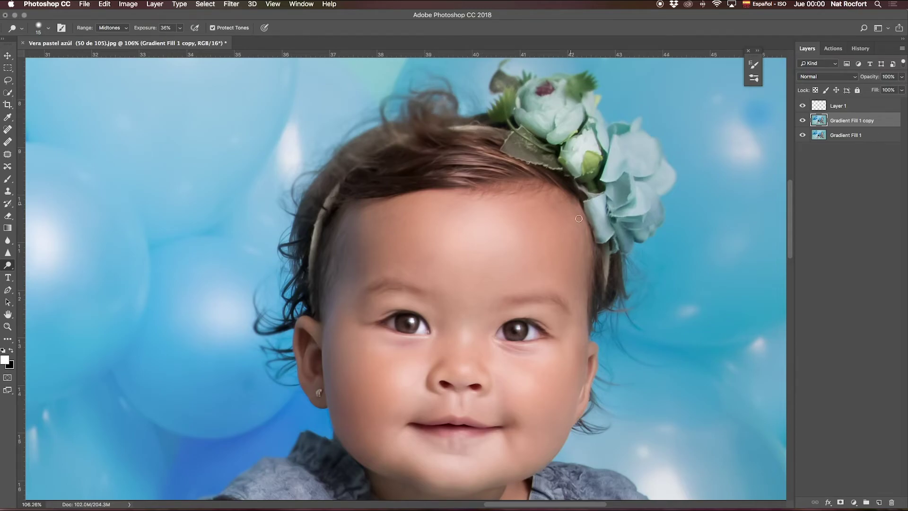
left_click_drag(518, 163, 436, 131)
key("shift+o")
left_click(46, 28)
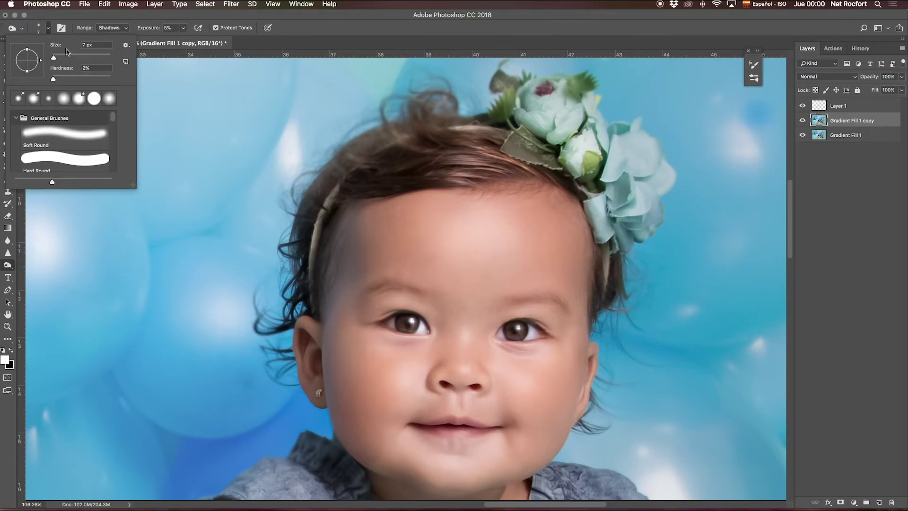
Step: Burn the hair shadows along the headband at 15% exposure with a larger brush
left_click(184, 27)
left_click_drag(181, 39, 188, 43)
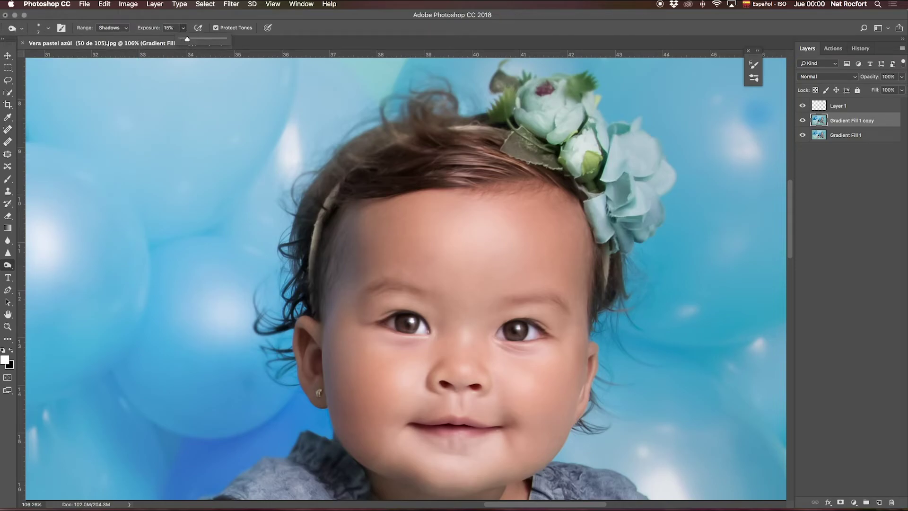
left_click(48, 28)
left_click(447, 186)
mouse_move(430, 172)
left_mouse_down()
mouse_move(416, 173)
mouse_move(482, 184)
mouse_move(429, 138)
mouse_move(436, 142)
mouse_move(389, 155)
mouse_move(404, 171)
mouse_move(356, 185)
left_mouse_up()
mouse_move(528, 175)
left_mouse_down()
mouse_move(503, 164)
mouse_move(502, 180)
mouse_move(570, 184)
mouse_move(502, 136)
left_mouse_up()
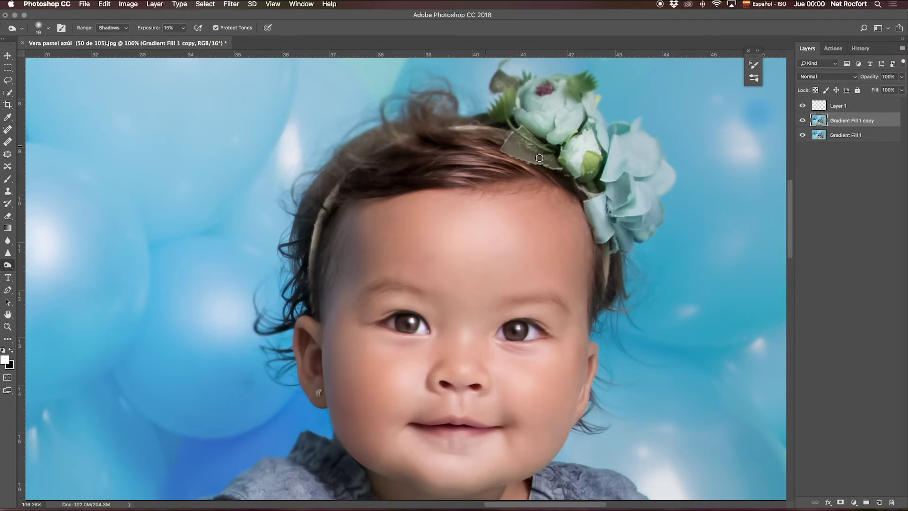
key("super+0")
left_click(803, 106)
Step: Toggle the retouch layers' visibility on and off to compare before and after
left_click(803, 122)
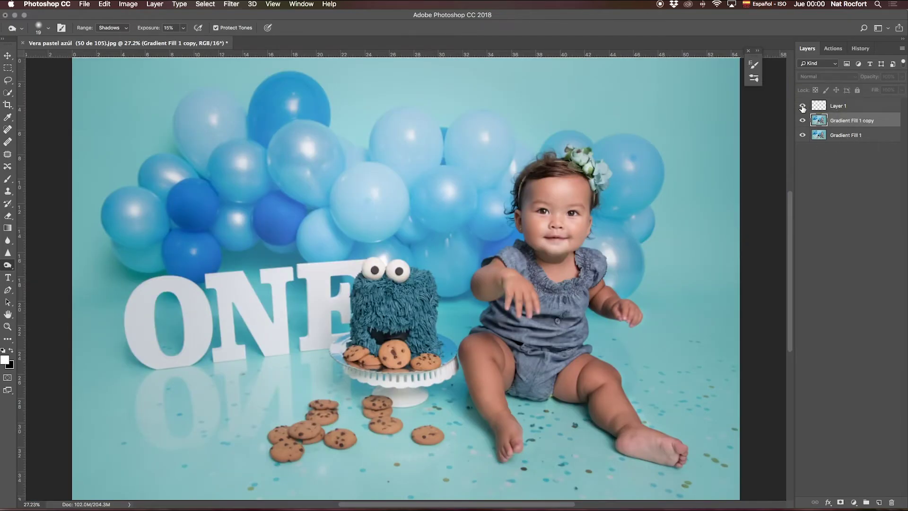
left_click(803, 106)
left_click(803, 121)
left_click(803, 121)
left_click(801, 107)
left_click(803, 106)
left_click(803, 121)
scroll(688, 276, "down", 1)
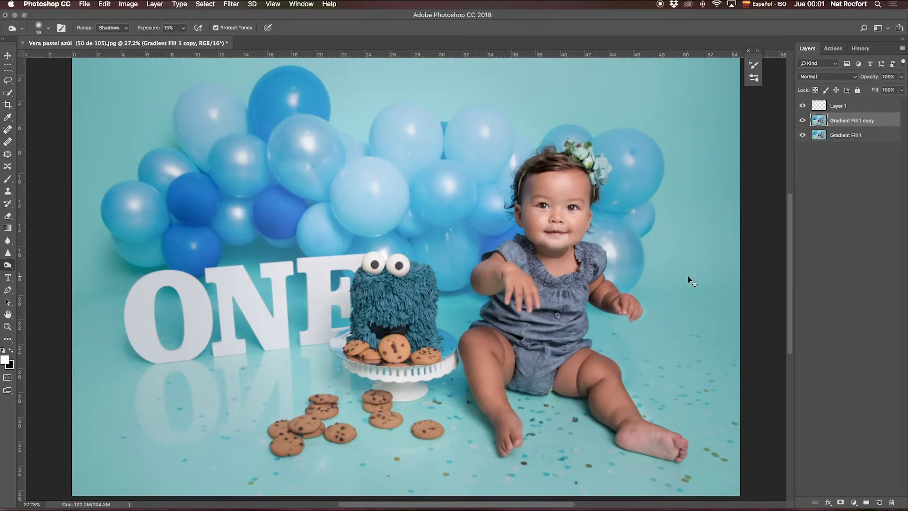
scroll(688, 279, "down", 1)
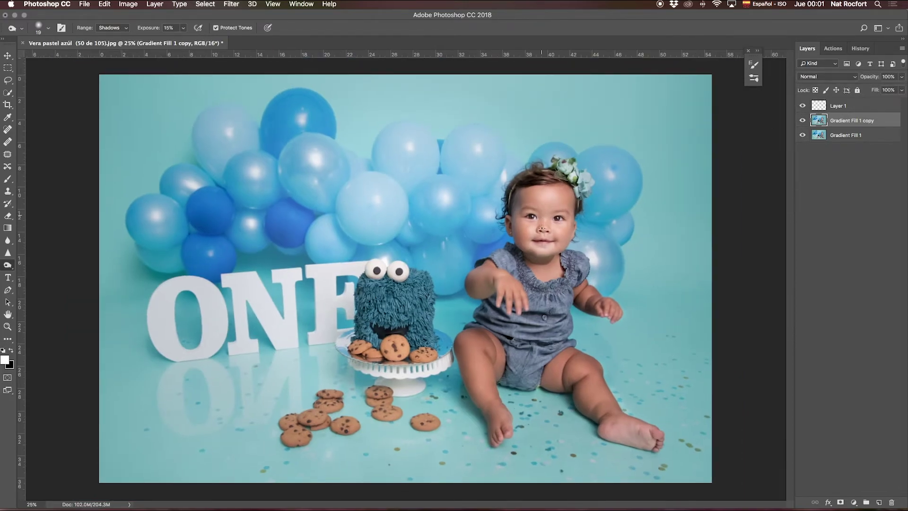
Step: View the original snapshot in History, then restore the last Burn Tool step
left_click(860, 48)
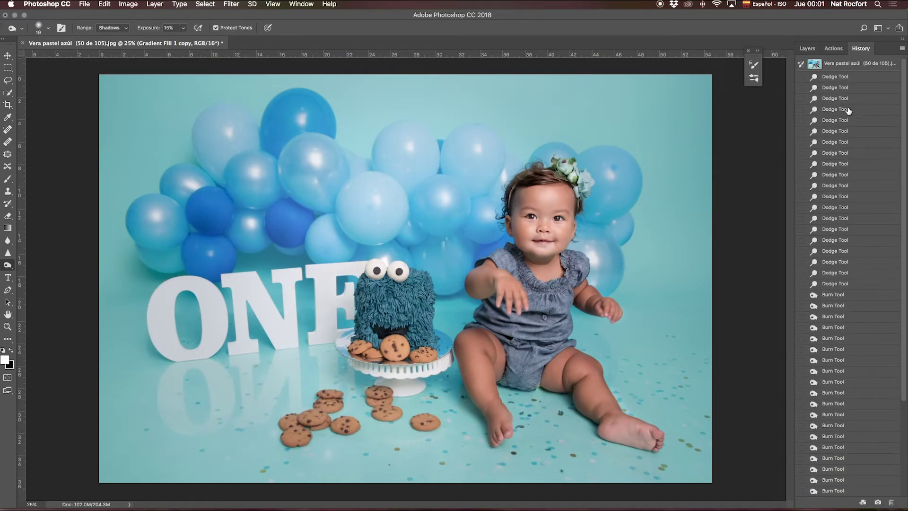
left_click(843, 64)
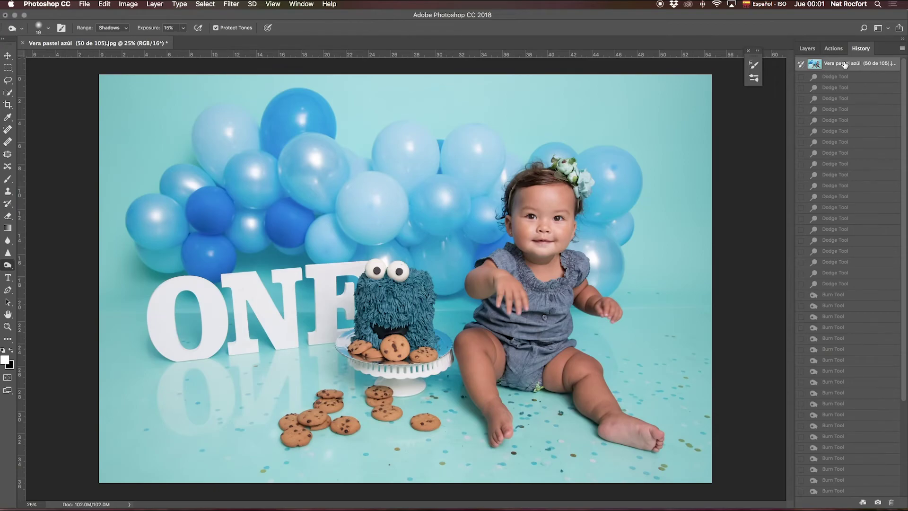
scroll(858, 323, "down", 5)
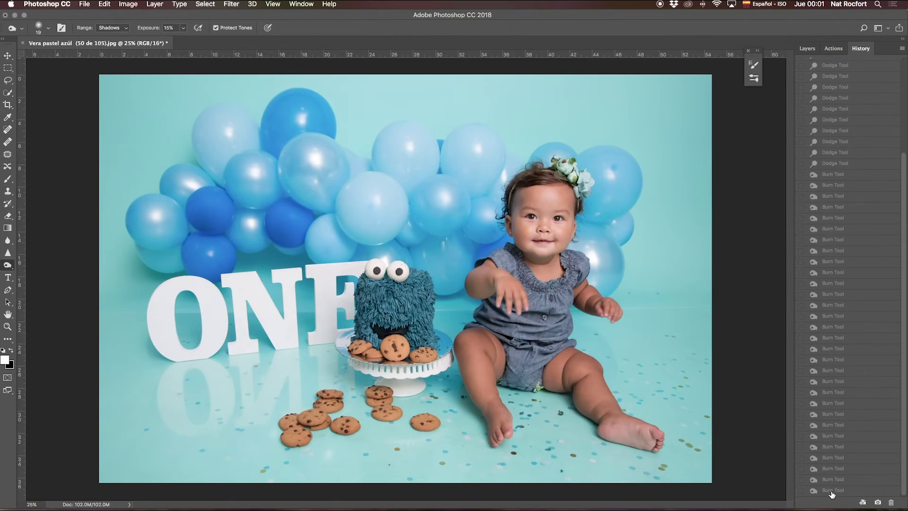
left_click(832, 492)
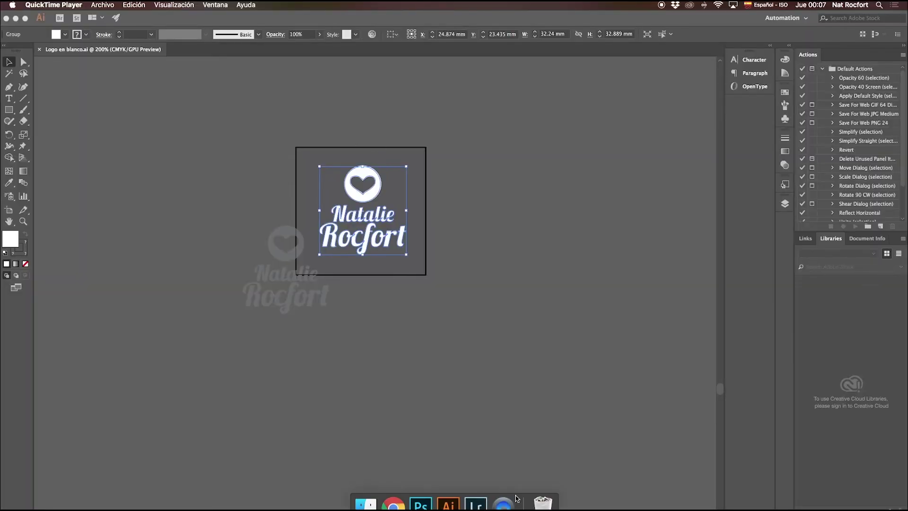
Step: Copy the white heart logo from Illustrator and paste it into the Photoshop photo
left_click(414, 202)
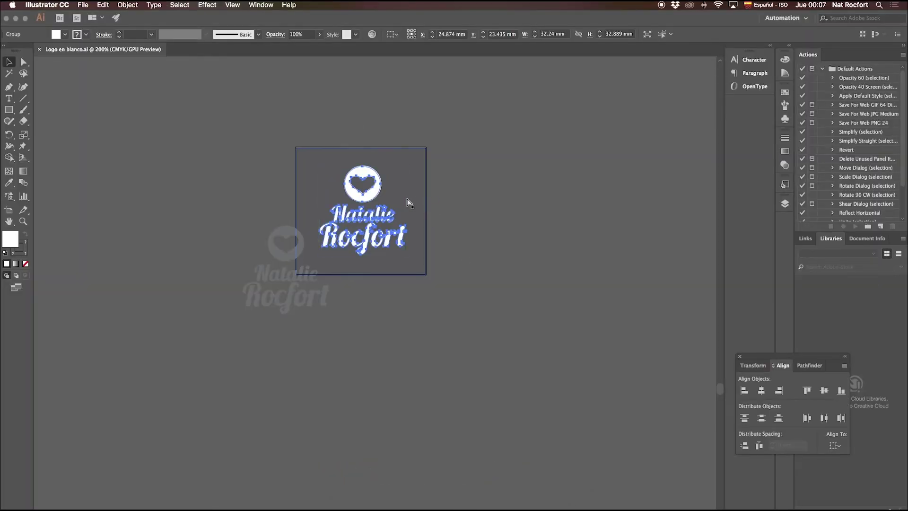
mouse_move(415, 483)
left_click(432, 487)
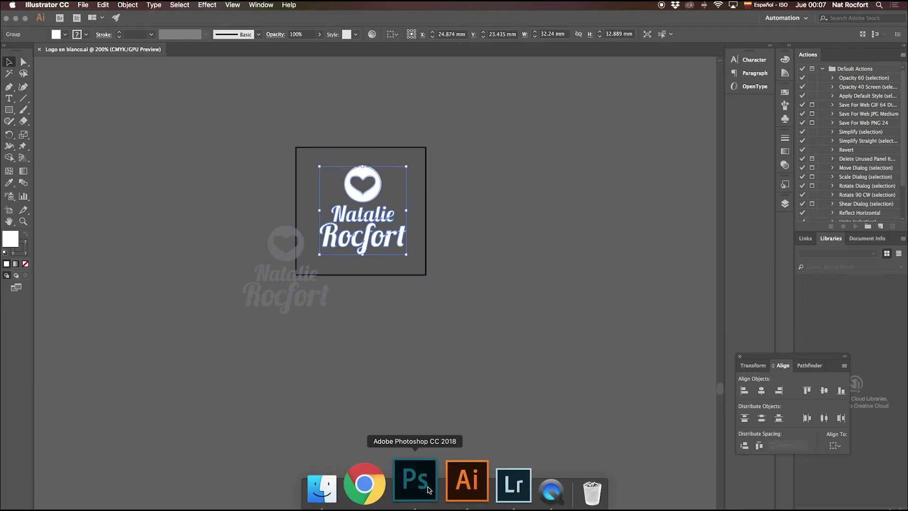
key("super+v")
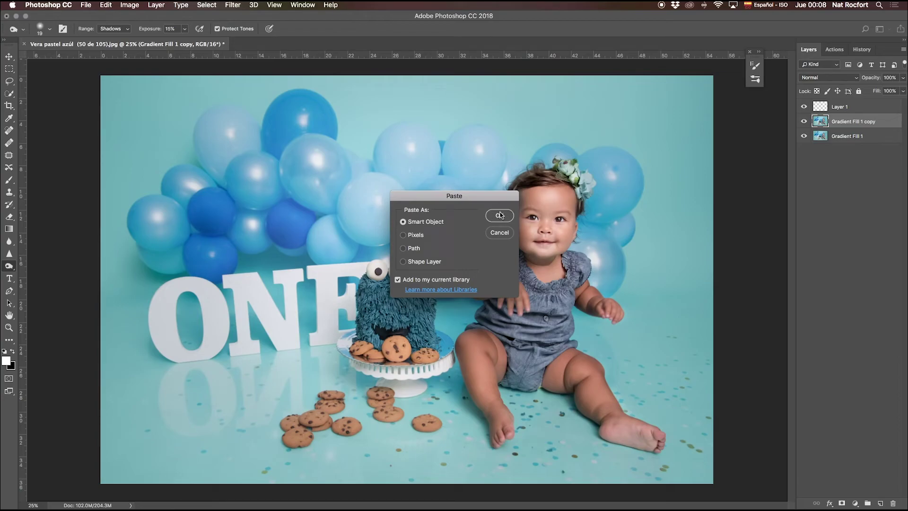
Step: Place the logo as a smart object, scaled down beside the cake above the raised hand
key("Return")
left_click_drag(413, 267, 460, 250)
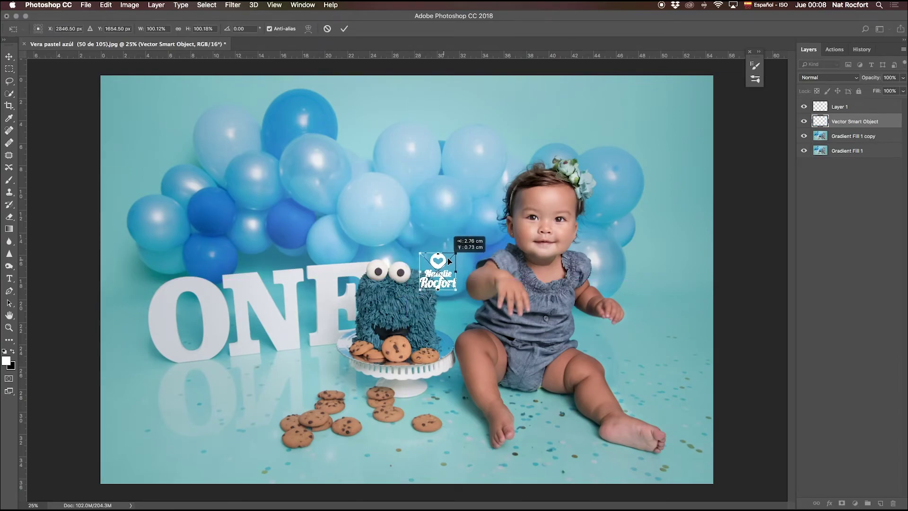
left_click_drag(460, 249, 454, 260)
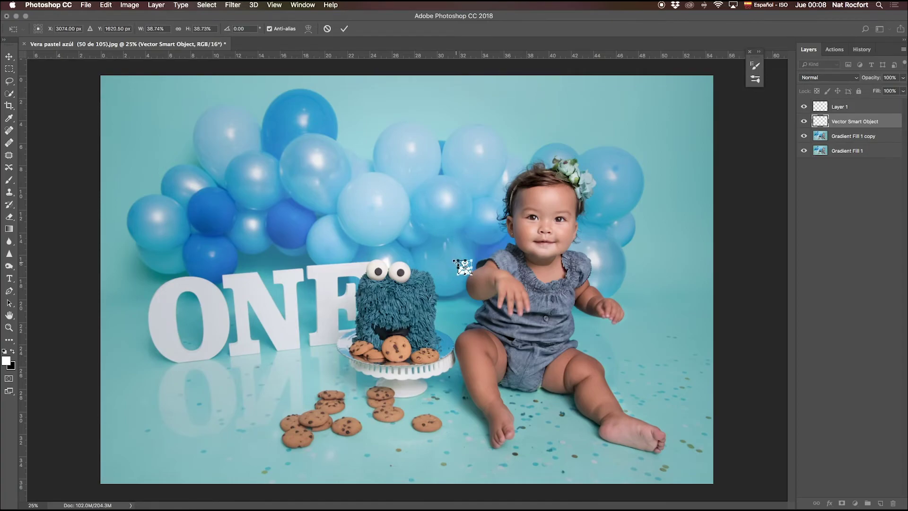
key("Escape")
key("o")
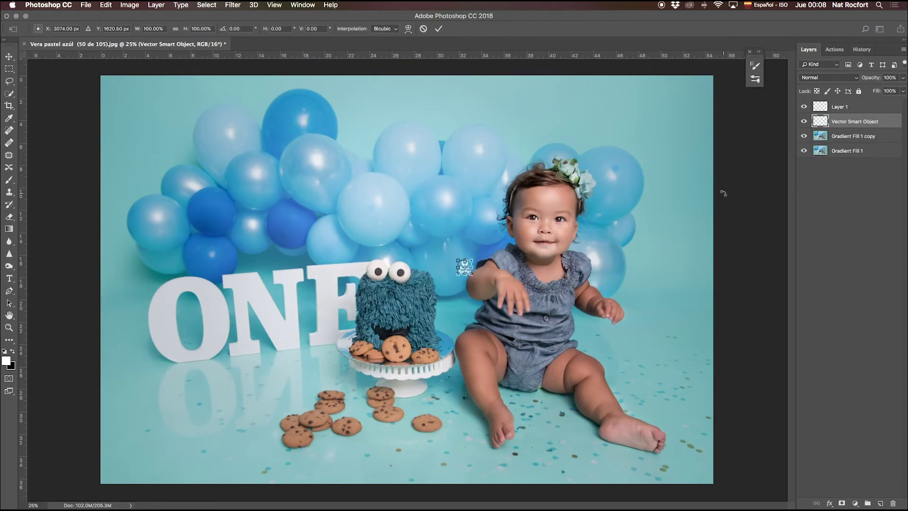
key("Return")
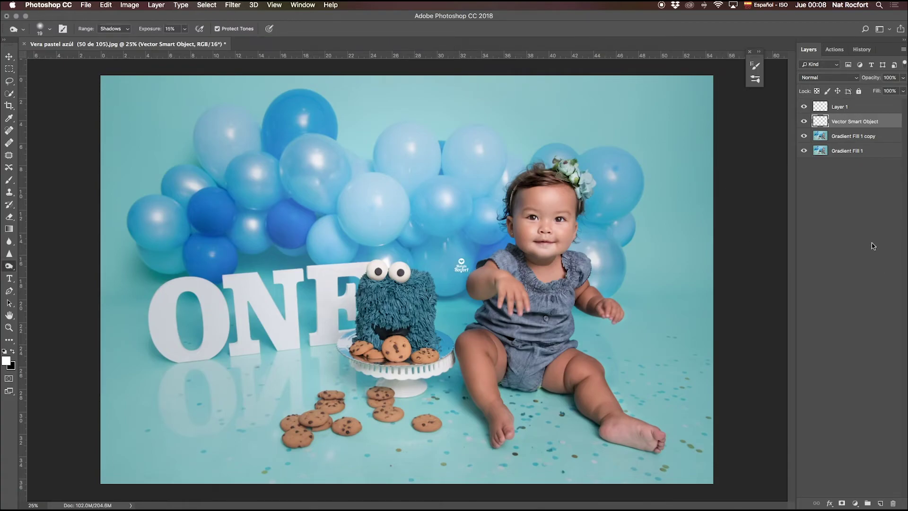
Step: Compare the watermarked photo with the original in History, then return to the latest state
mouse_move(804, 106)
left_mouse_down()
mouse_move(805, 137)
mouse_move(803, 107)
left_mouse_up()
left_click(861, 49)
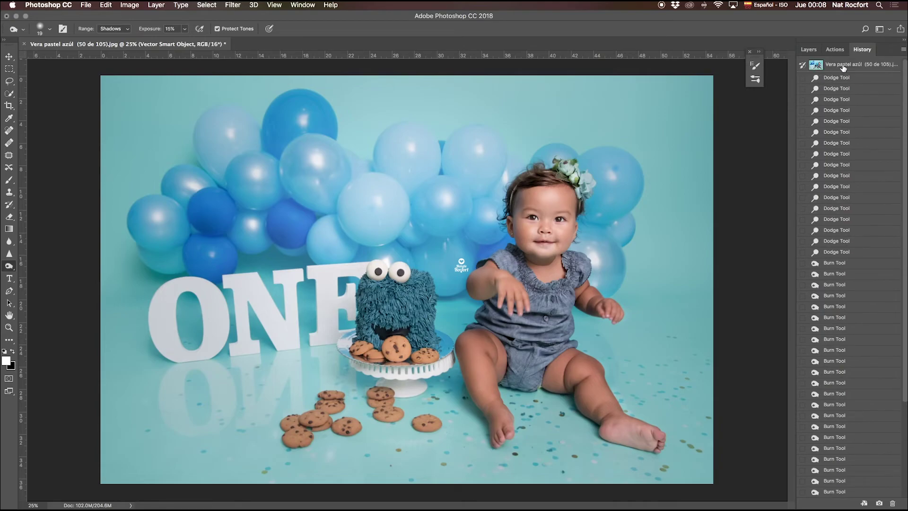
left_click(843, 67)
scroll(846, 201, "down", 5)
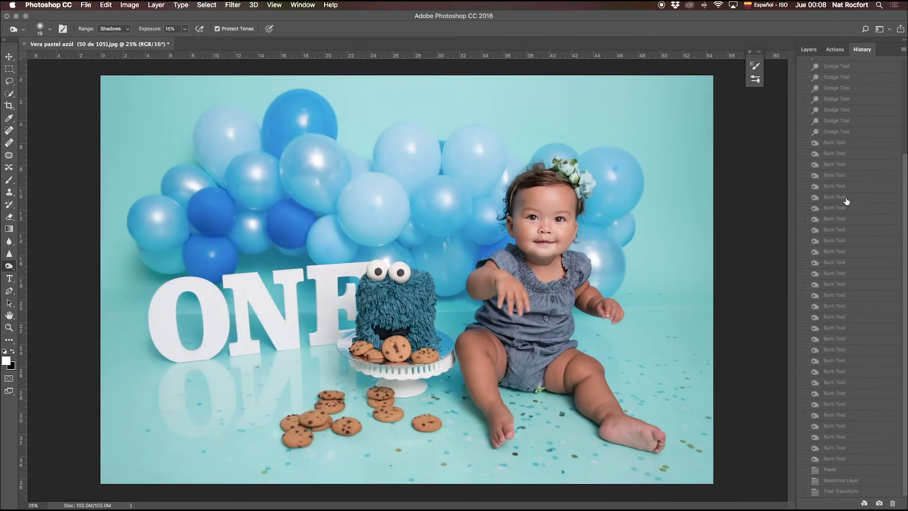
left_click(837, 492)
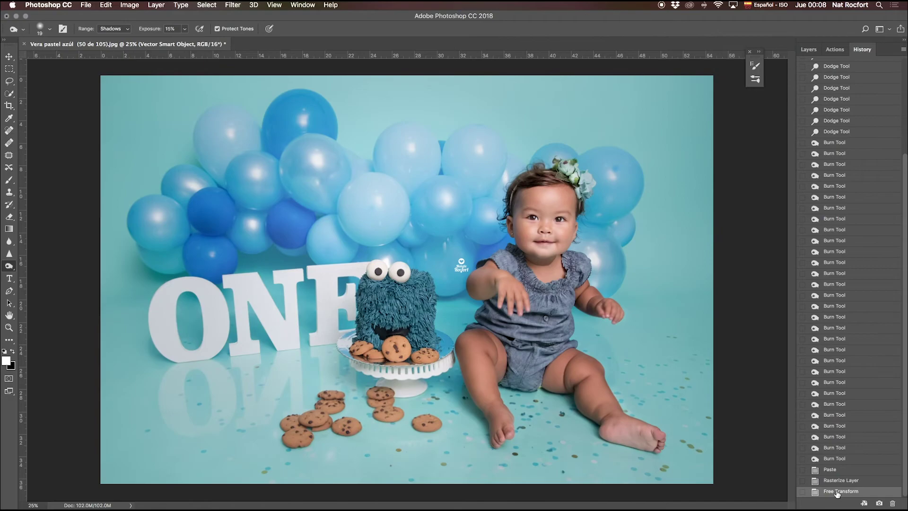
key("F7")
left_click(858, 497)
key("Escape")
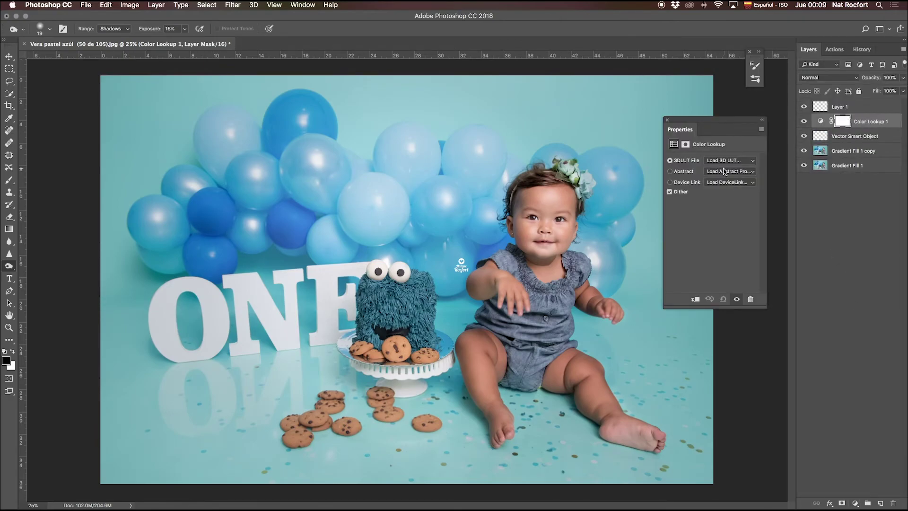
Step: Apply the FoggyNight.3DL look on the Color Lookup layer at 34% opacity
left_click(732, 161)
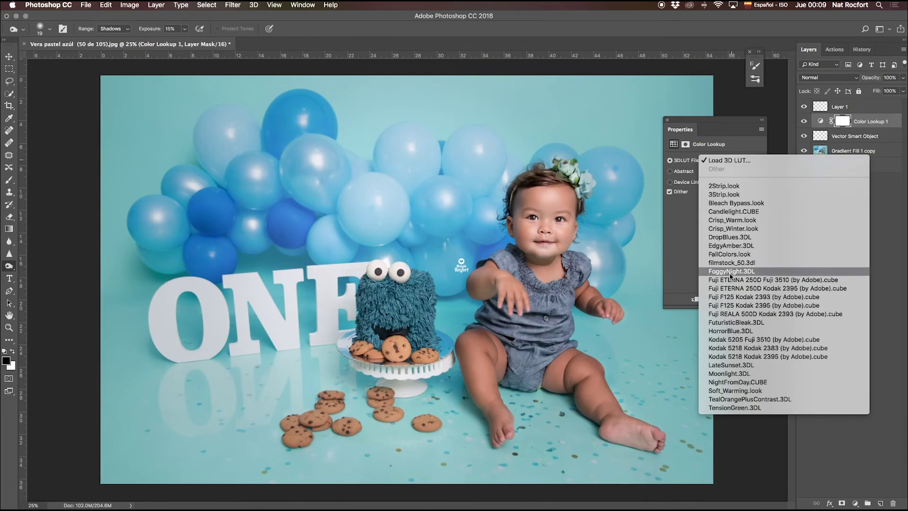
left_click(730, 271)
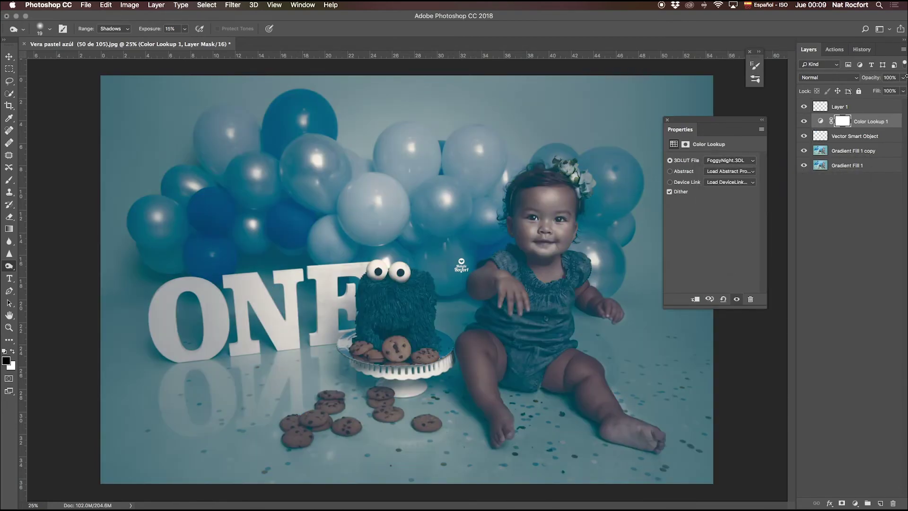
left_click_drag(904, 80, 689, 124)
left_click(666, 121)
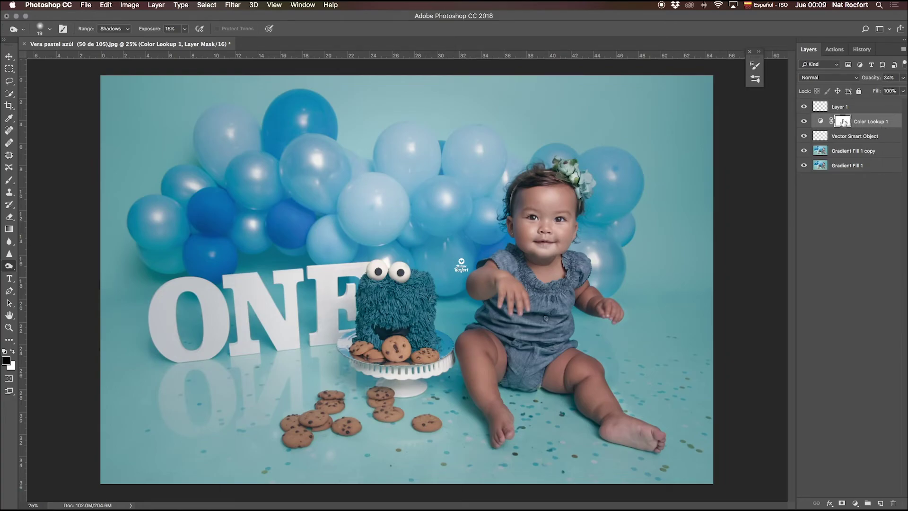
Step: Mask the grade off the baby's body and legs with a 188 px brush at 74% flow
key("b")
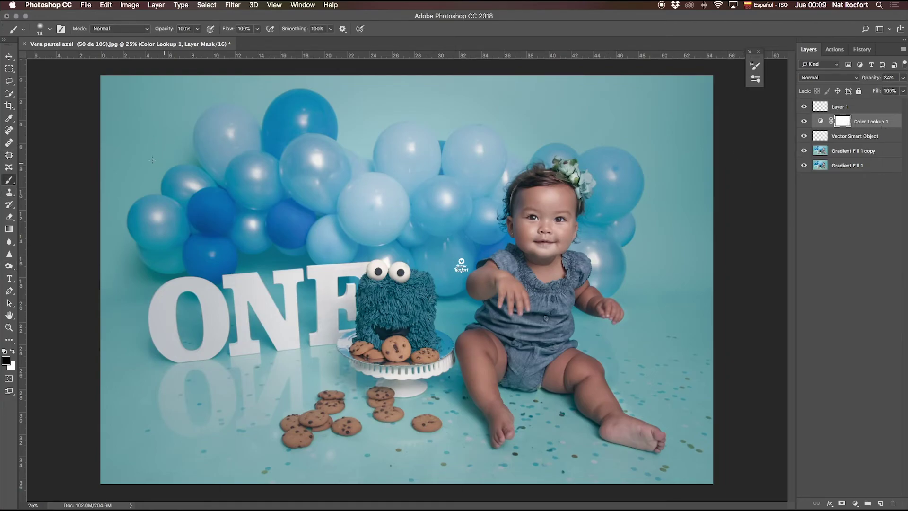
left_click(50, 29)
left_click_drag(88, 60, 98, 62)
left_click(197, 28)
left_click_drag(197, 40, 195, 42)
left_click(258, 28)
left_click_drag(257, 41, 245, 41)
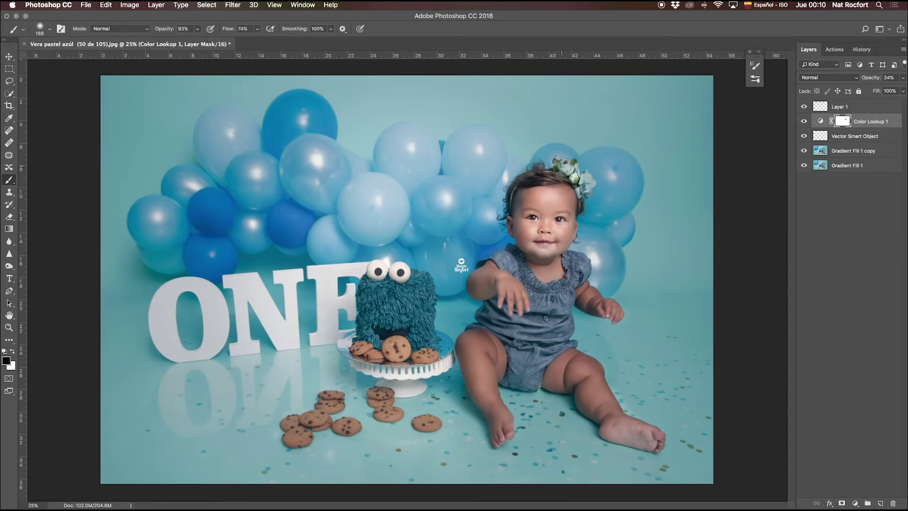
key("0")
left_click_drag(549, 217, 492, 293)
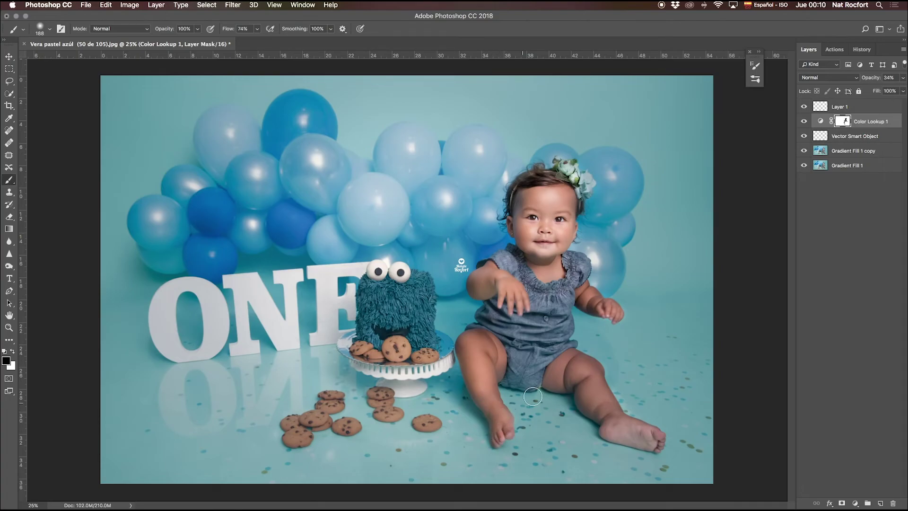
left_click_drag(567, 371, 581, 366)
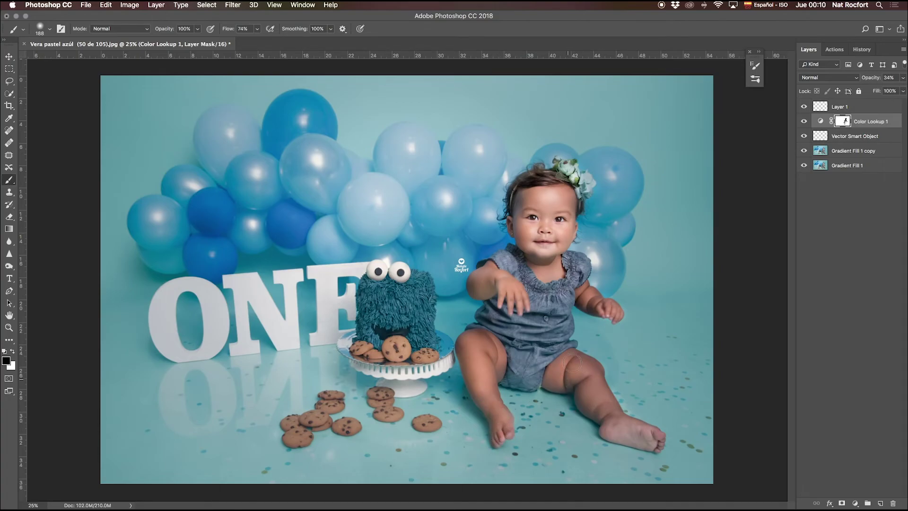
mouse_move(574, 367)
left_mouse_down()
mouse_move(596, 375)
mouse_move(617, 417)
mouse_move(603, 416)
mouse_move(636, 432)
mouse_move(607, 428)
left_mouse_up()
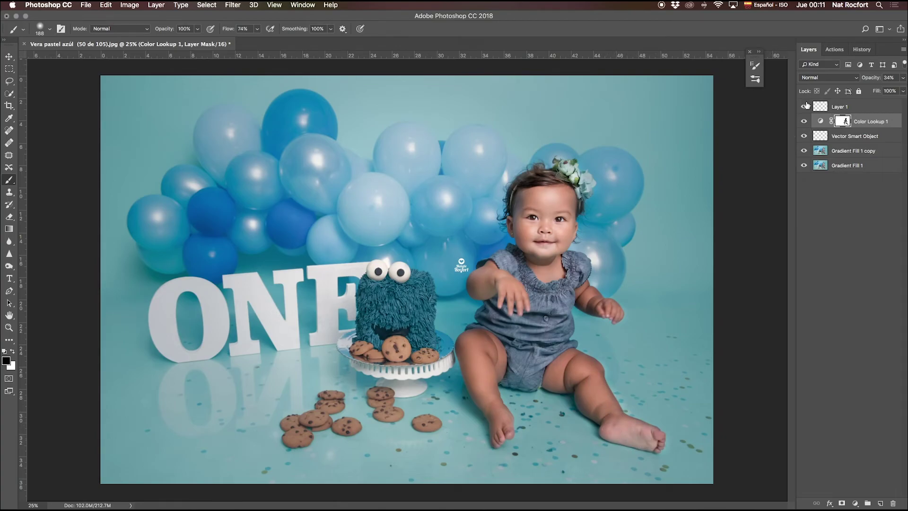
mouse_move(803, 107)
left_mouse_down()
mouse_move(804, 121)
mouse_move(803, 106)
left_mouse_up()
Step: Mask the grade off the Cookie Monster cake with a 428 px brush, 56% opacity, 38% flow
left_click(50, 30)
left_click_drag(70, 56, 104, 58)
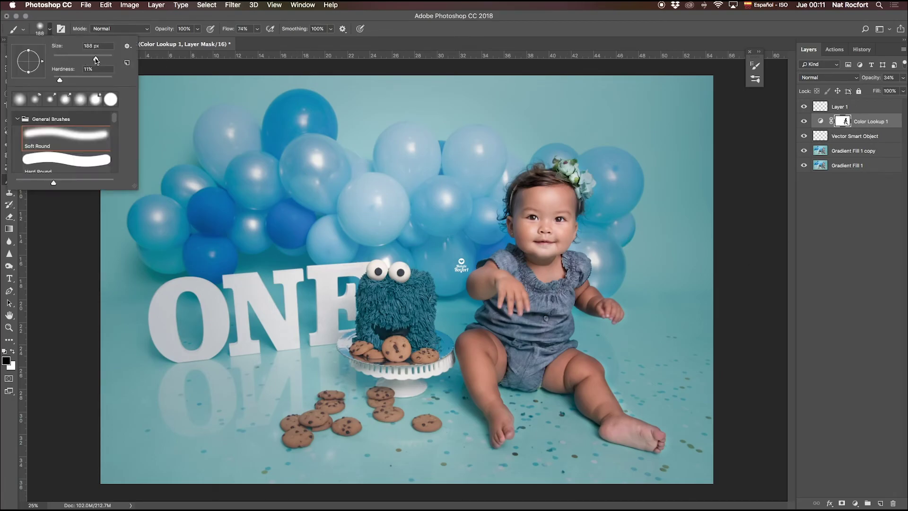
left_click(198, 30)
left_click_drag(184, 43, 178, 40)
left_click(257, 29)
left_click_drag(259, 40, 241, 40)
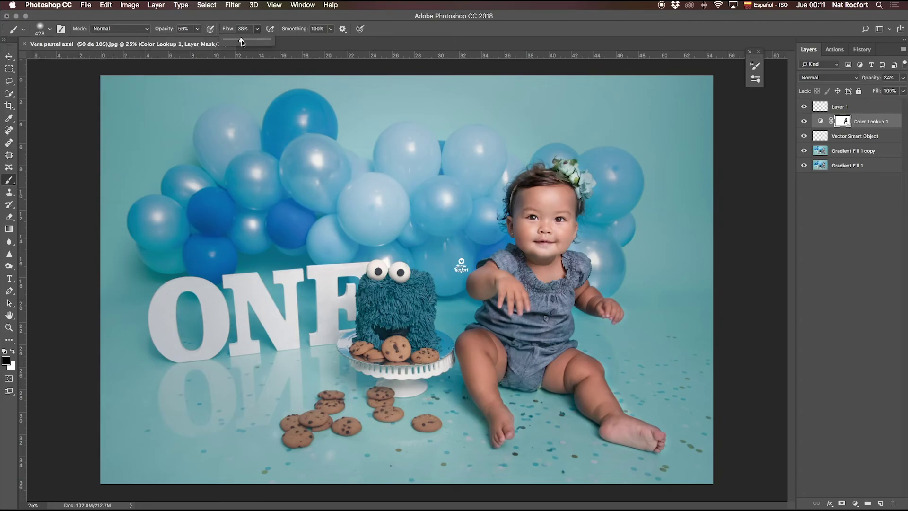
left_click_drag(391, 289, 422, 296)
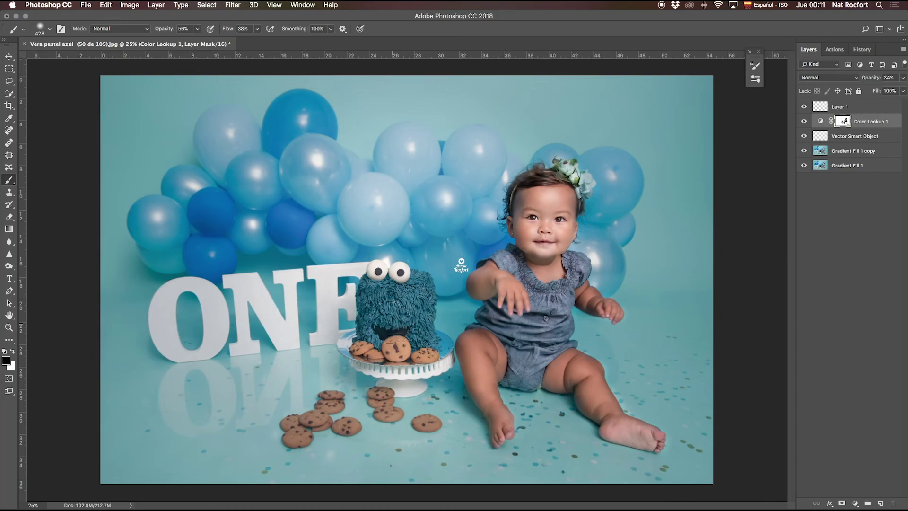
Step: Set the mask brush to 84 px at 77% opacity
left_click(50, 29)
left_click_drag(81, 58, 79, 59)
left_click(197, 30)
left_click(208, 40)
left_click(314, 407)
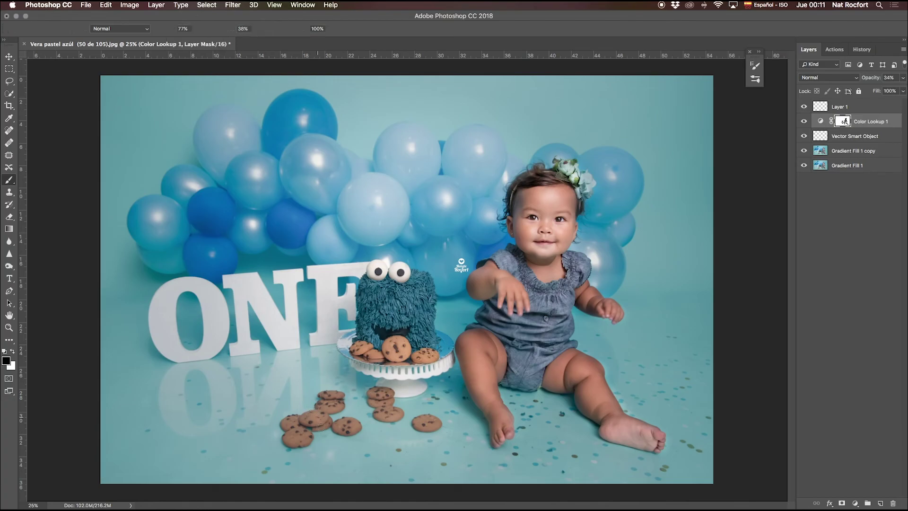
Step: Compare against the original photo in History, then return to the latest edit and the layers
left_click(862, 49)
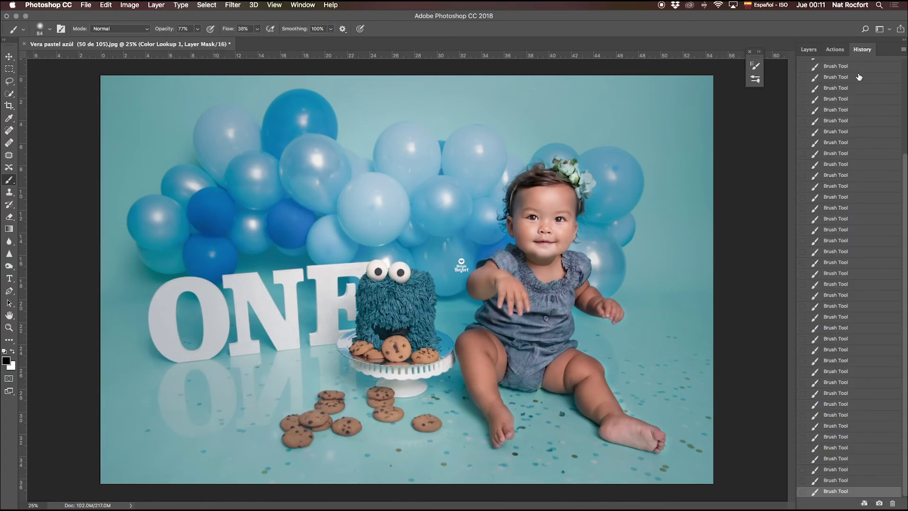
scroll(837, 386, "up", 1)
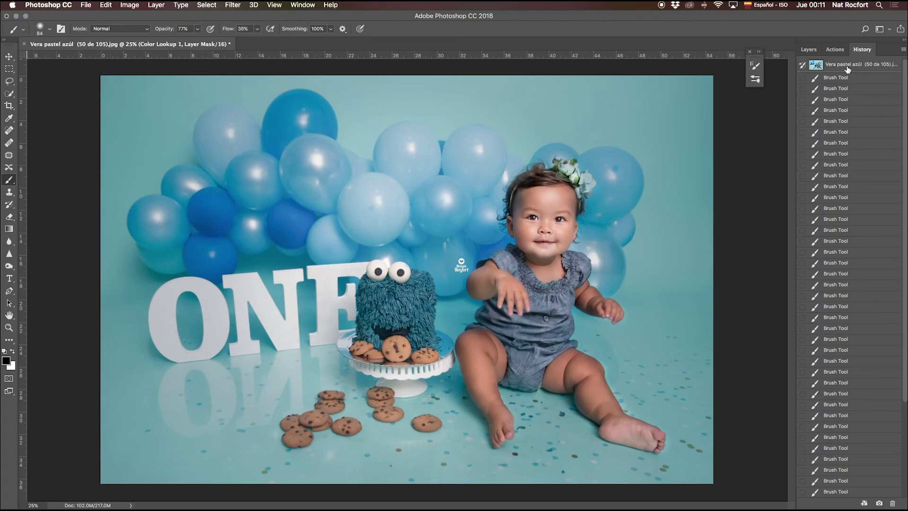
left_click(847, 67)
scroll(811, 440, "down", 1)
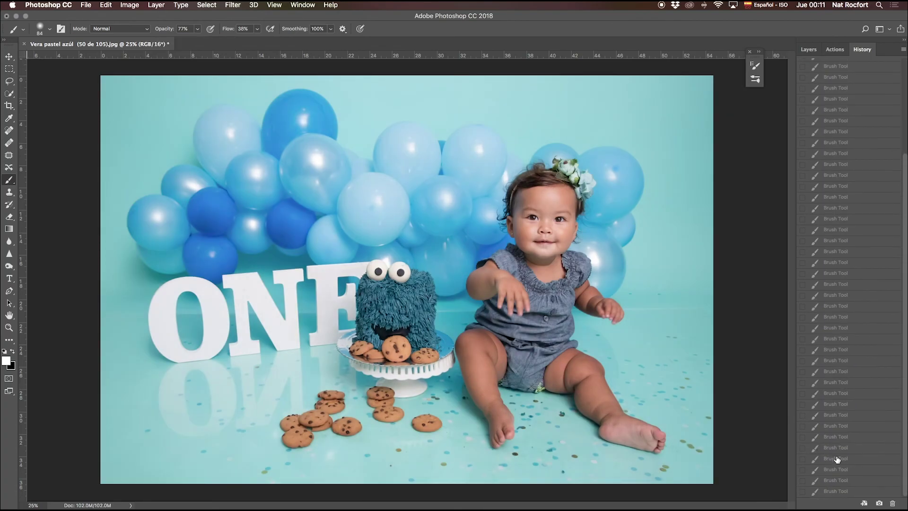
left_click(841, 492)
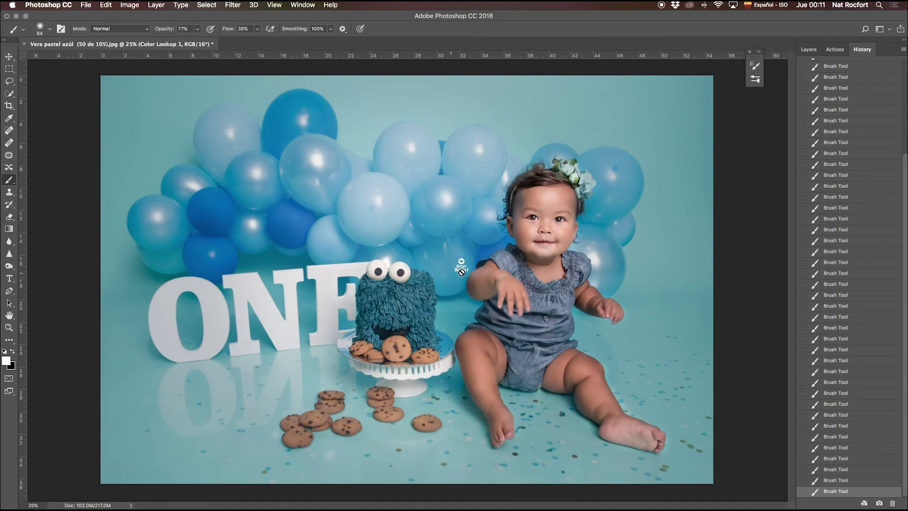
left_click(808, 50)
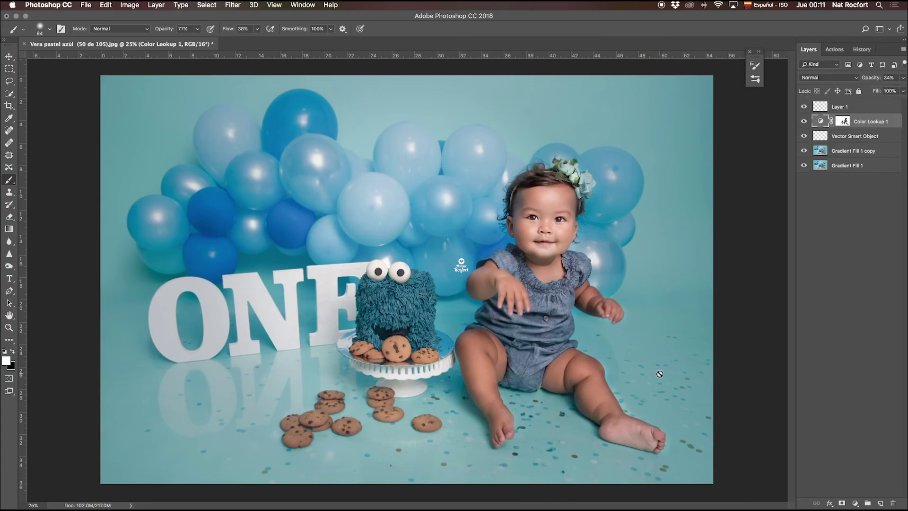
left_click(854, 503)
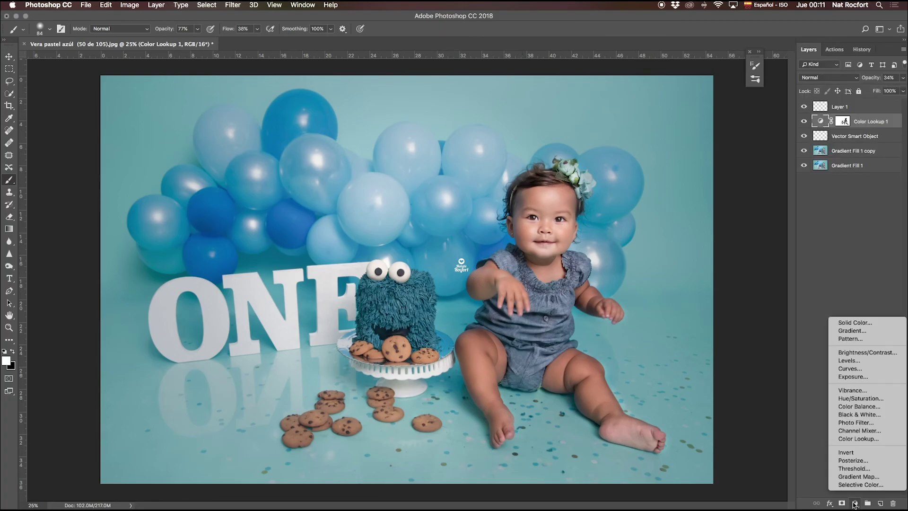
Step: Add a Curves layer with the white point pulled left and a midtone point at 111/117
left_click(850, 369)
left_click_drag(750, 250, 747, 249)
left_click(715, 215)
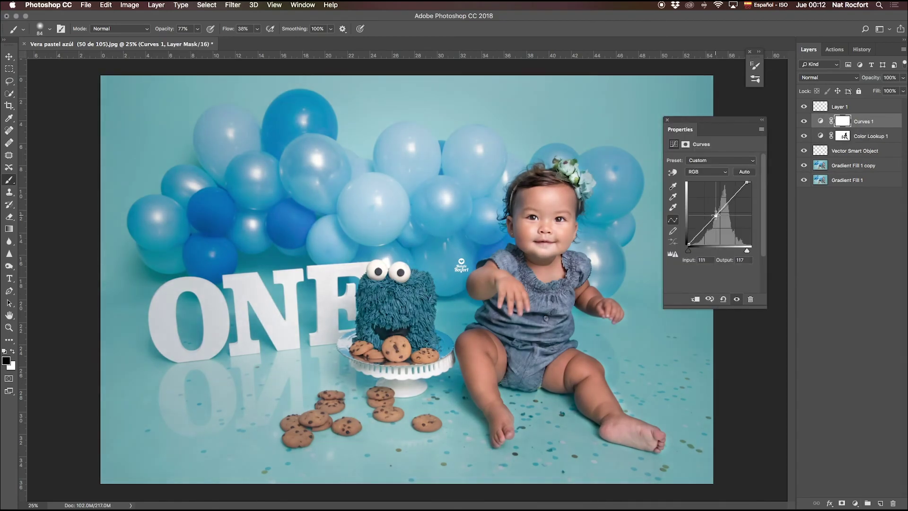
left_click(667, 119)
left_click(803, 122)
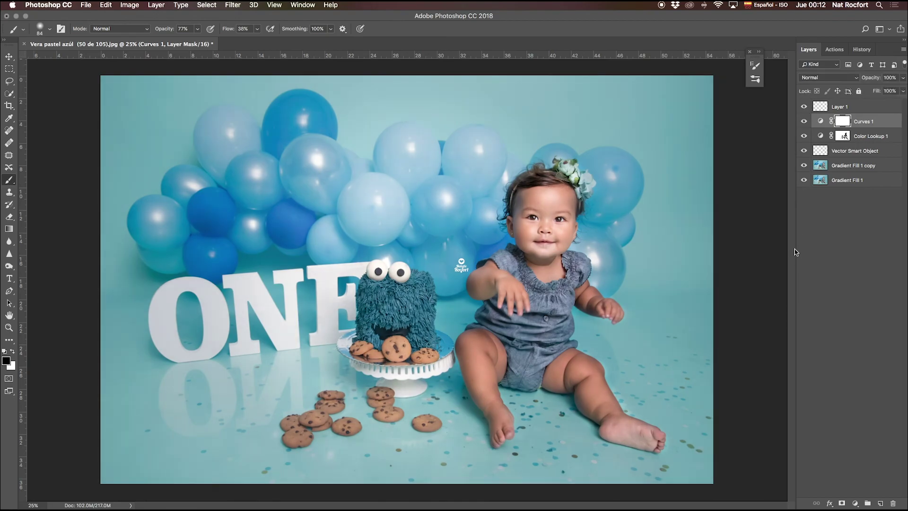
key("ctrl+s")
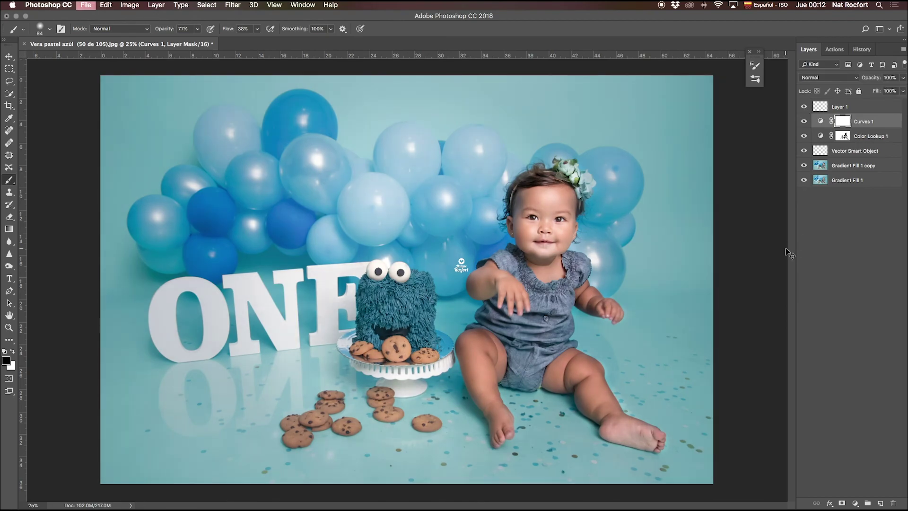